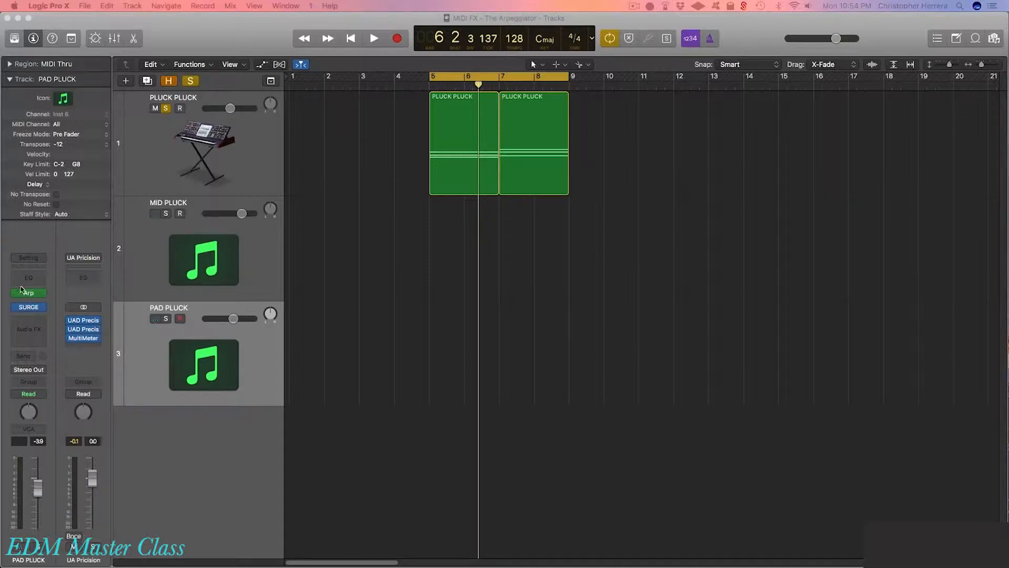
Bypass the Arpeggiator on the PAD PLUCK track and solo that track.
{"action": "left_click", "coordinate": [15, 293]}
{"action": "left_click", "coordinate": [165, 318]}
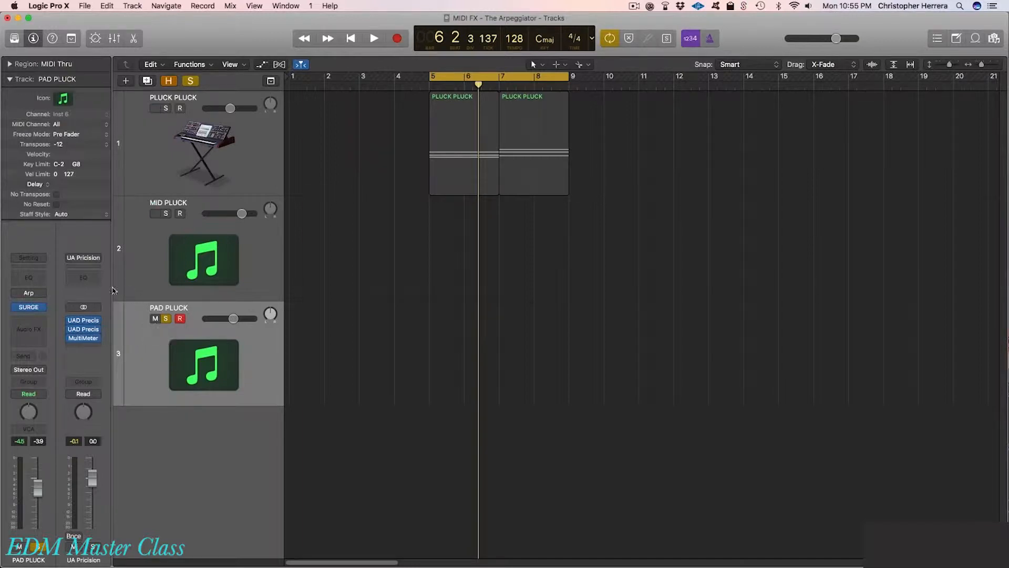
Open the Arpeggiator of the PLUCK PLUCK track, placed clear of the track headers, and set its rate to 1/16.
{"action": "left_click", "coordinate": [269, 169]}
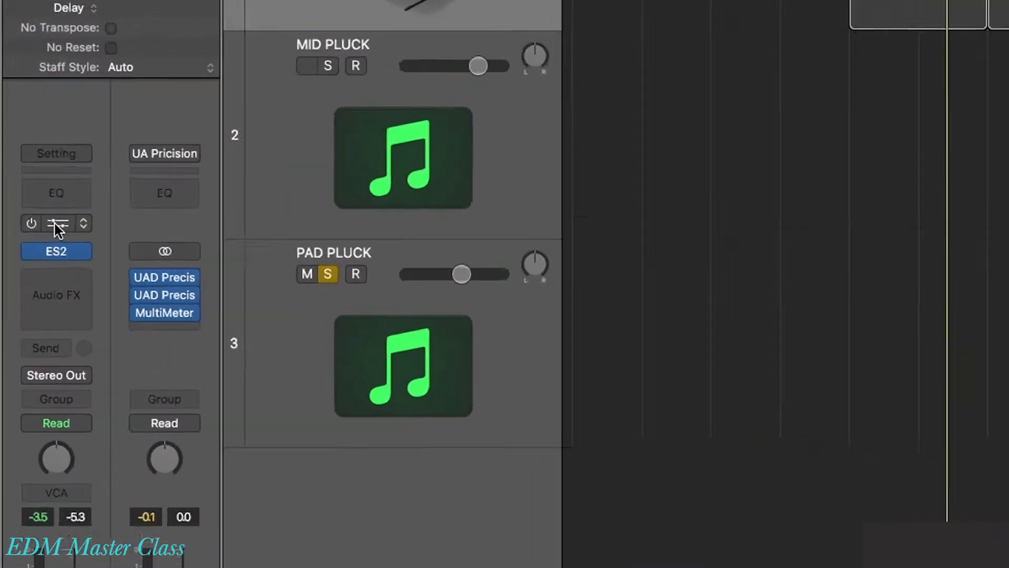
{"action": "left_click", "coordinate": [84, 209]}
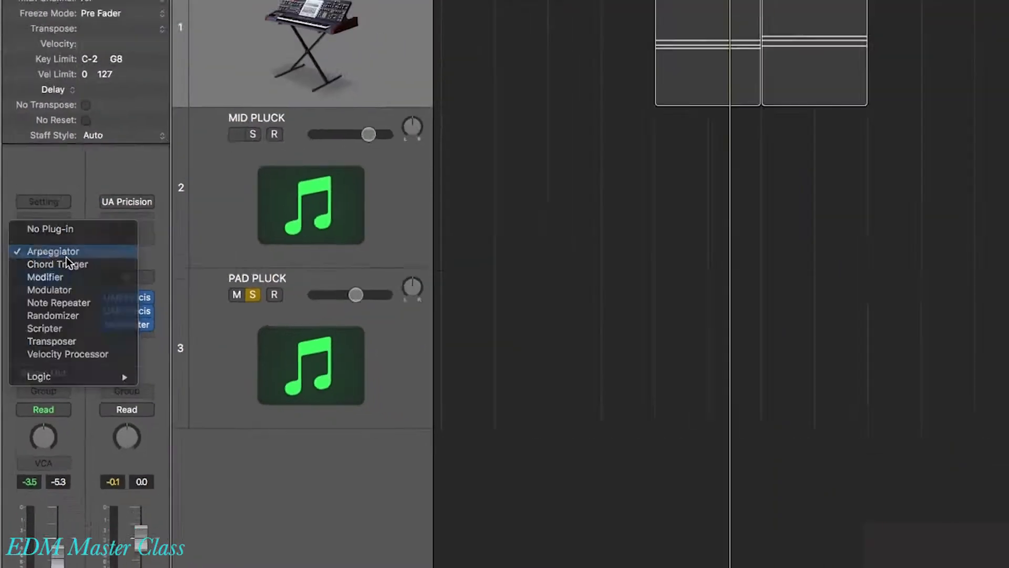
{"action": "left_click", "coordinate": [93, 211]}
{"action": "left_click", "coordinate": [60, 208]}
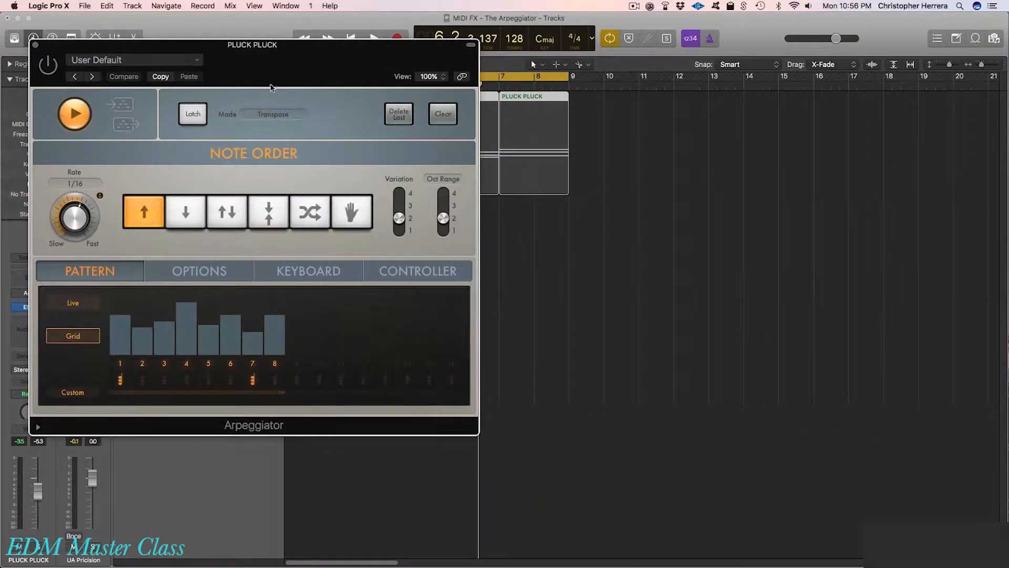
{"action": "left_click_drag", "start_coordinate": [271, 87], "coordinate": [624, 117]}
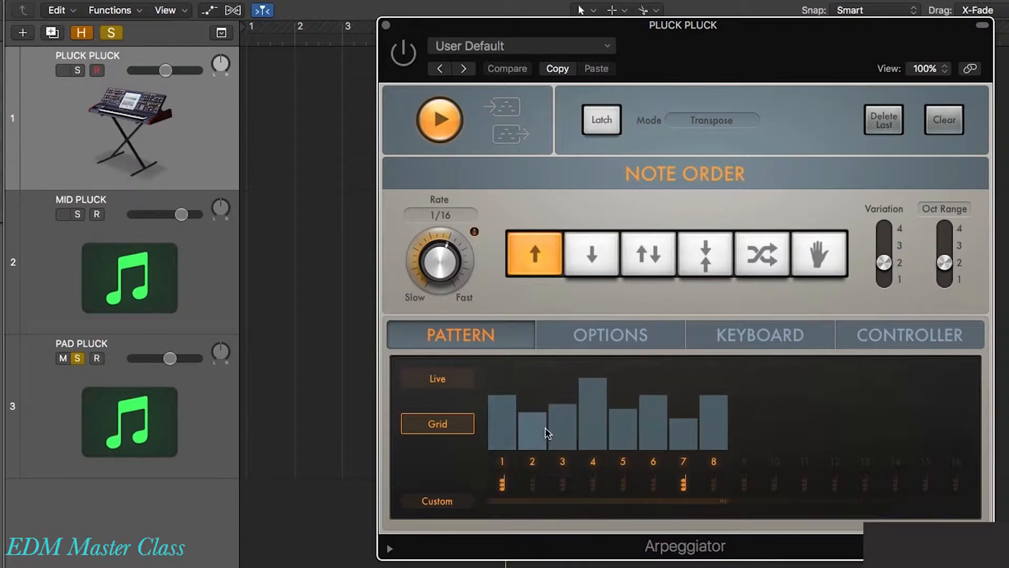
{"action": "left_click", "coordinate": [439, 215]}
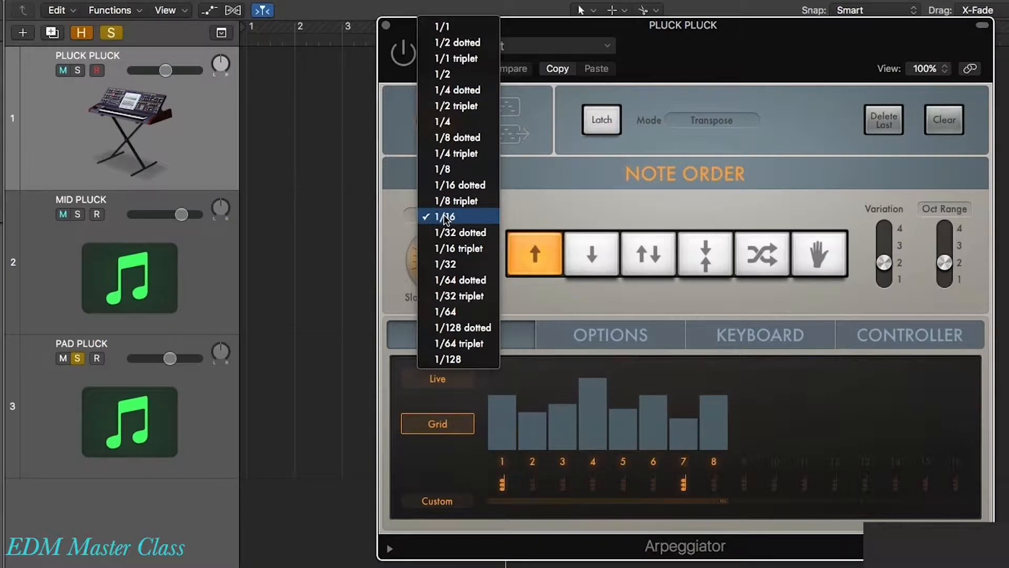
{"action": "left_click", "coordinate": [444, 216]}
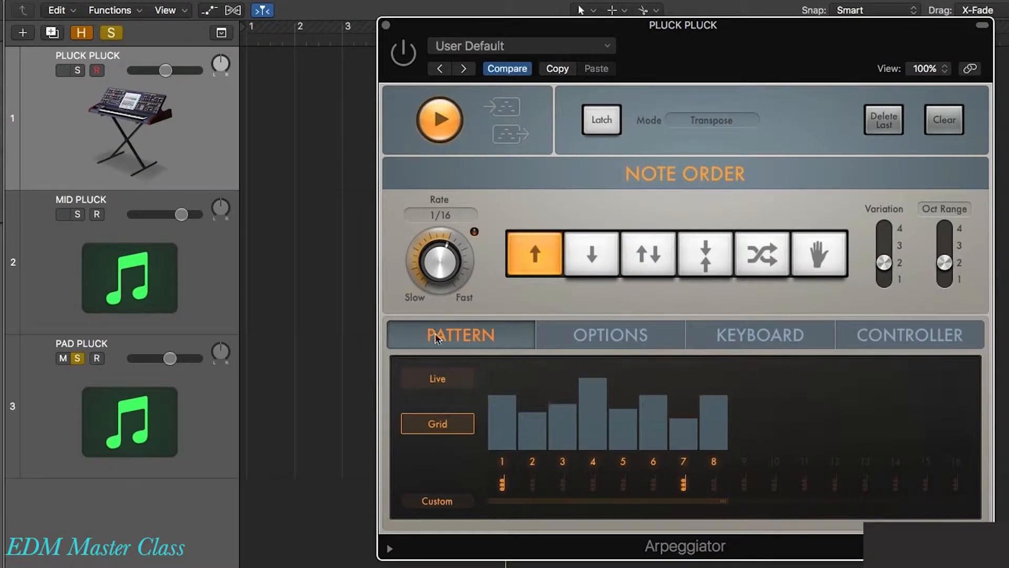
Slightly lower step 1 of the arpeggiator's grid pattern and add steps 9 to 15 with varied low velocities.
{"action": "left_click", "coordinate": [505, 404]}
{"action": "left_click", "coordinate": [743, 442]}
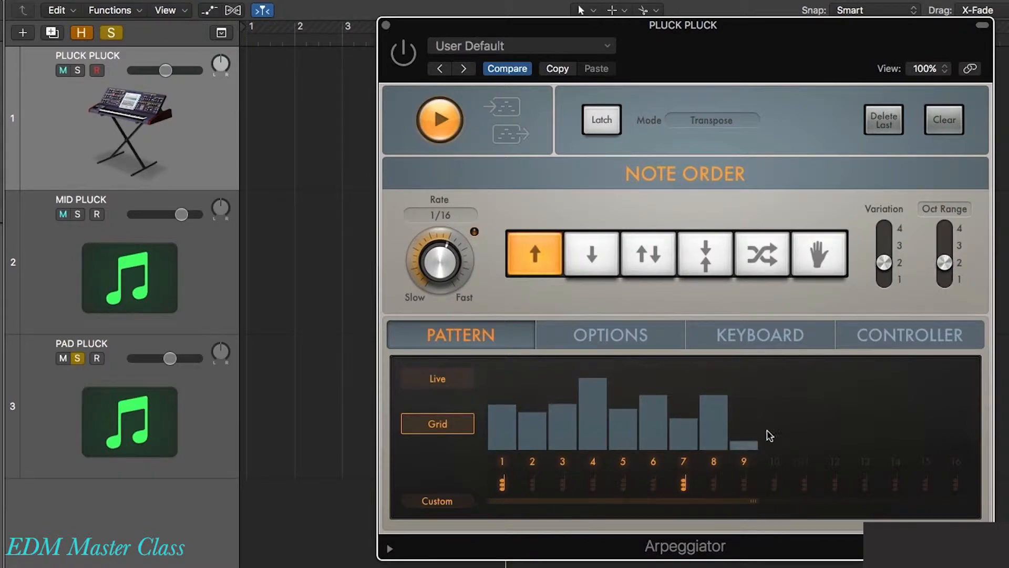
{"action": "left_click", "coordinate": [774, 432]}
{"action": "left_click", "coordinate": [804, 422]}
{"action": "left_click", "coordinate": [835, 438]}
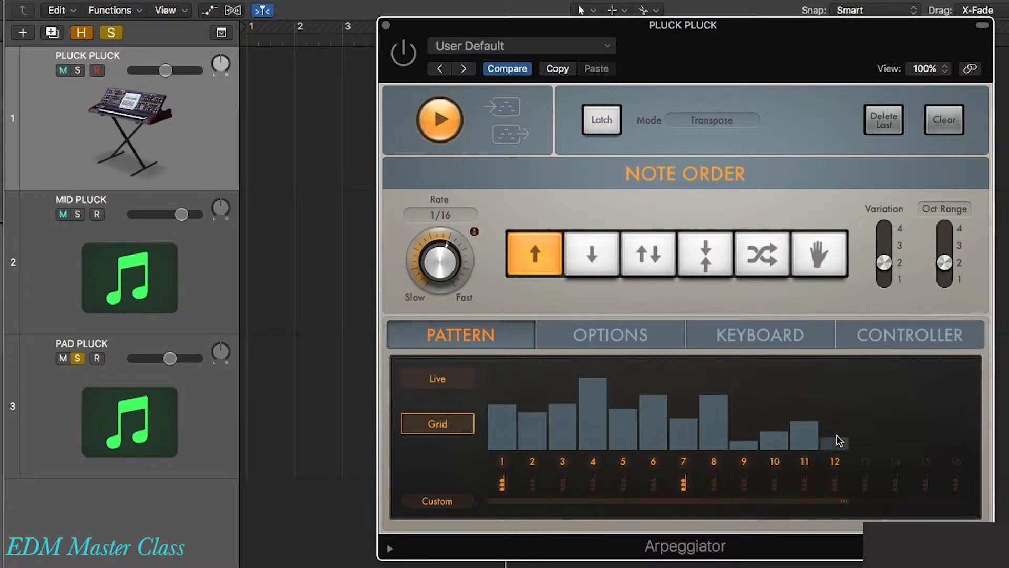
{"action": "left_click", "coordinate": [865, 426]}
{"action": "left_click", "coordinate": [897, 427]}
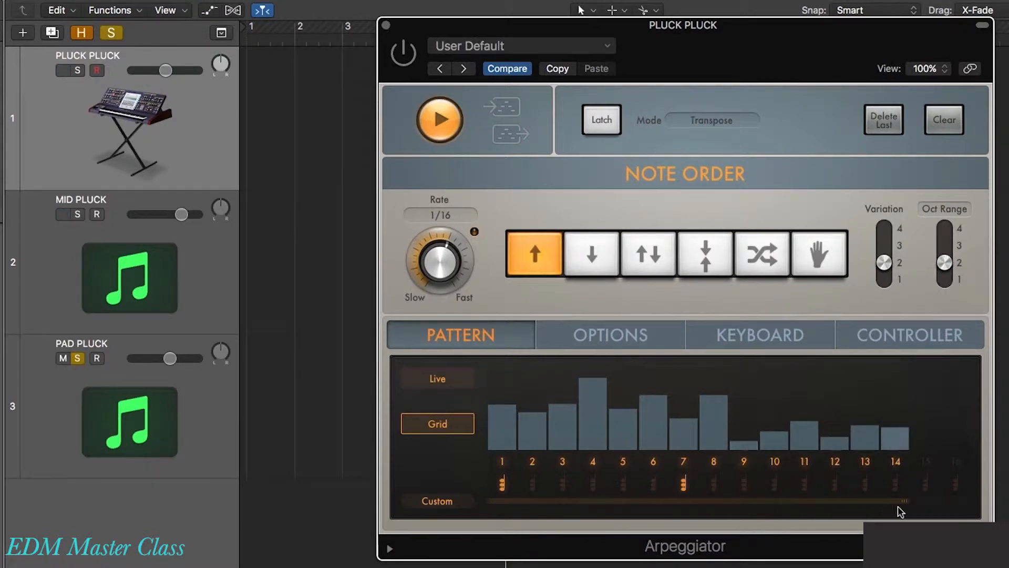
{"action": "left_click", "coordinate": [924, 444]}
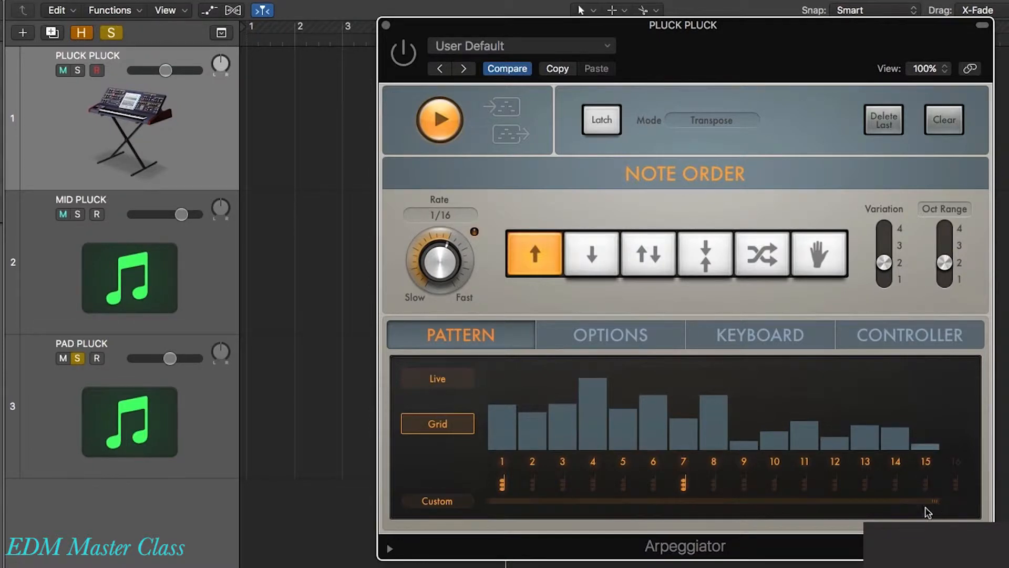
Shorten the grid pattern to eight steps and clear the velocity bars of steps 9 to 11.
{"action": "left_click_drag", "start_coordinate": [935, 502], "coordinate": [718, 501]}
{"action": "left_click", "coordinate": [743, 448]}
{"action": "left_click", "coordinate": [777, 445]}
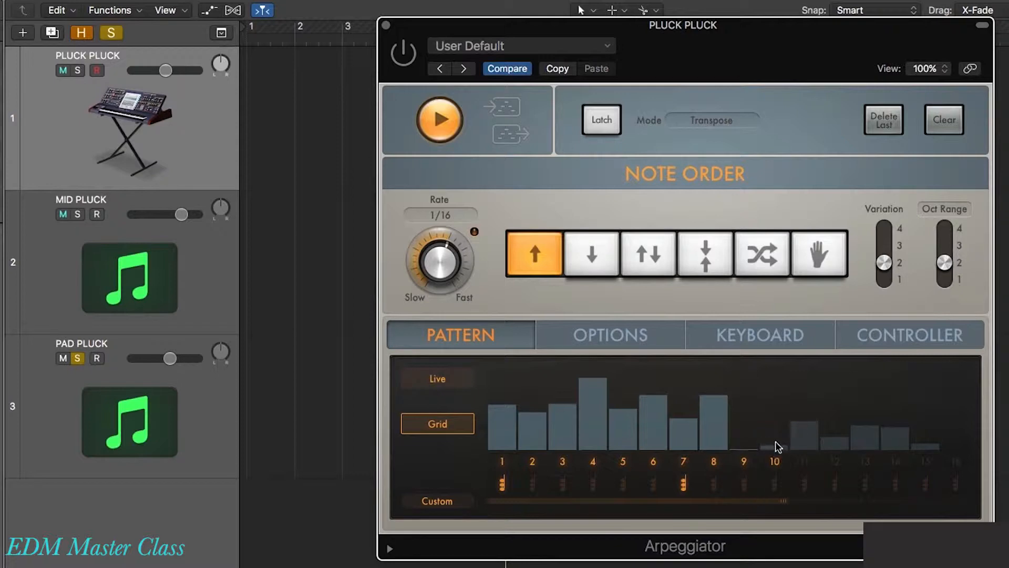
{"action": "left_click_drag", "start_coordinate": [776, 446], "coordinate": [776, 485]}
{"action": "left_click_drag", "start_coordinate": [806, 426], "coordinate": [805, 462]}
{"action": "left_click", "coordinate": [741, 461]}
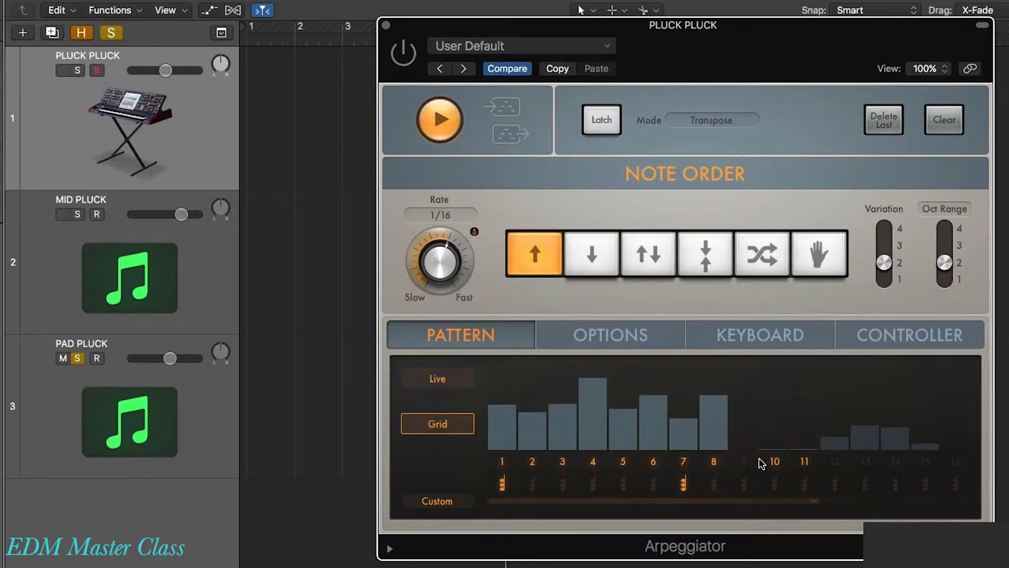
{"action": "left_click", "coordinate": [774, 461]}
{"action": "left_click", "coordinate": [804, 461]}
{"action": "left_click_drag", "start_coordinate": [750, 500], "coordinate": [675, 496]}
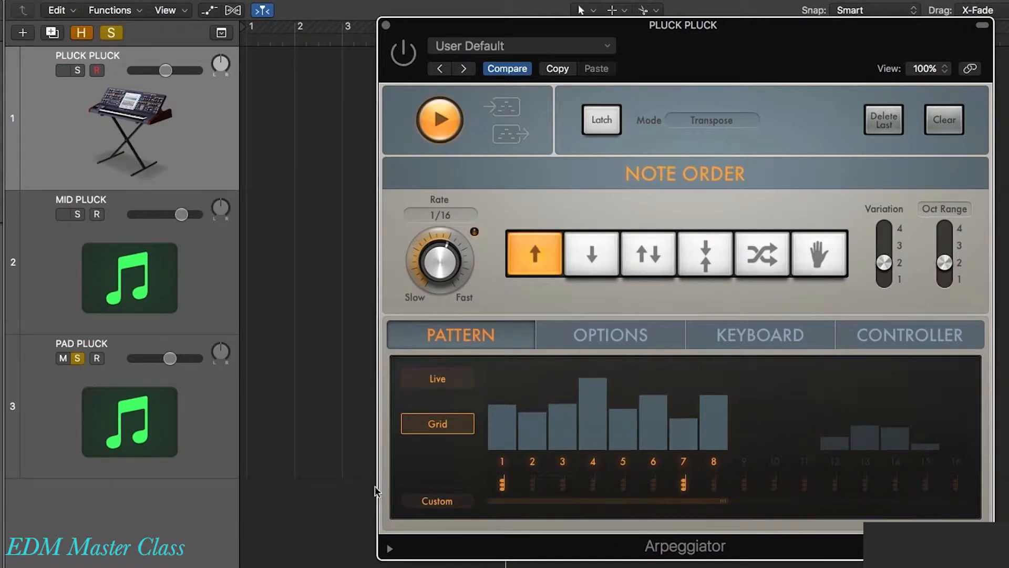
Switch the arpeggiator pattern to Live and set both Variation and Oct Range to 1.
{"action": "left_click", "coordinate": [430, 382]}
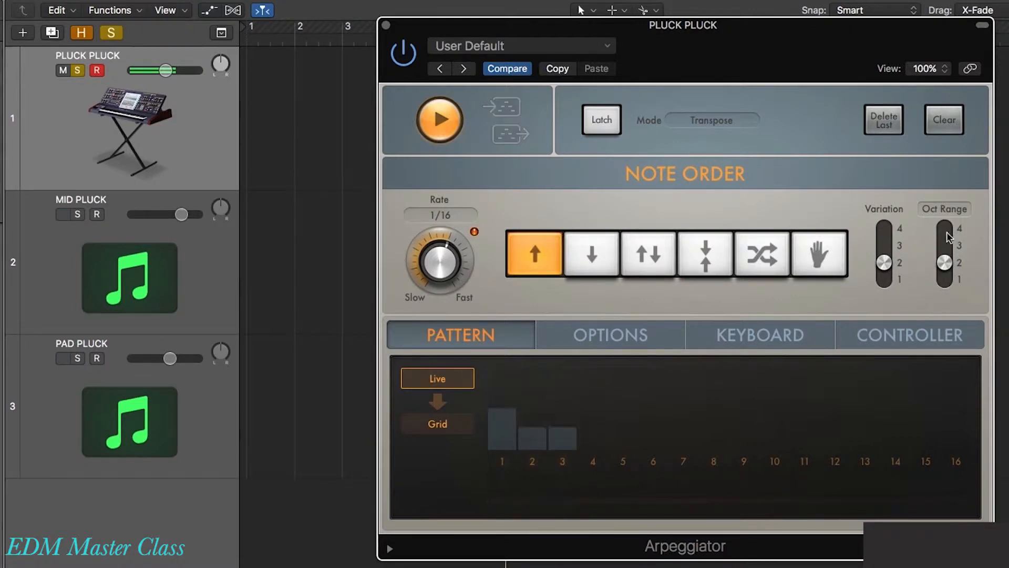
{"action": "left_click_drag", "start_coordinate": [885, 262], "coordinate": [885, 280]}
{"action": "left_click_drag", "start_coordinate": [945, 262], "coordinate": [944, 280]}
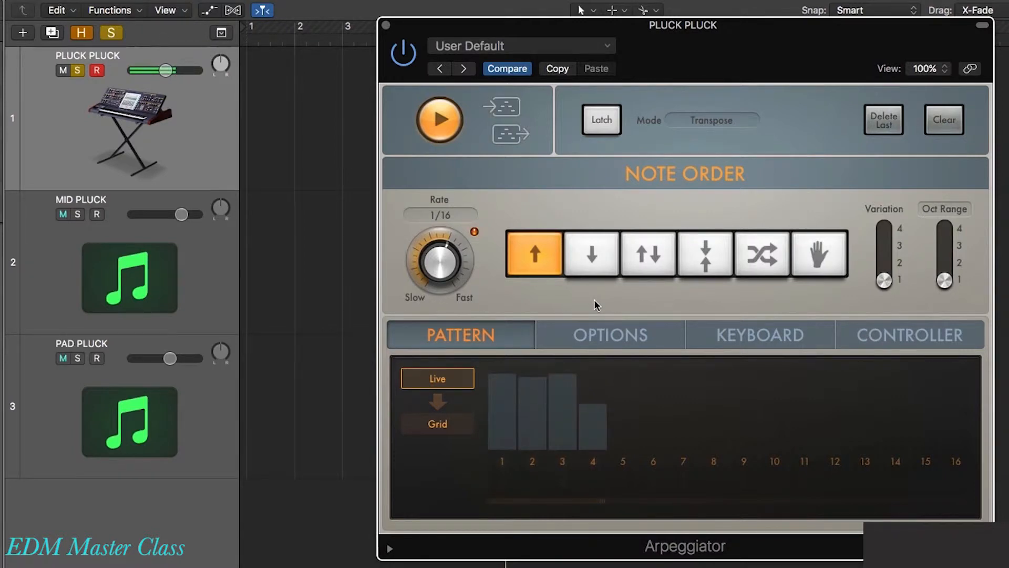
Try the descending note order and the up-and-down note order on the live arpeggio.
{"action": "left_click", "coordinate": [586, 263]}
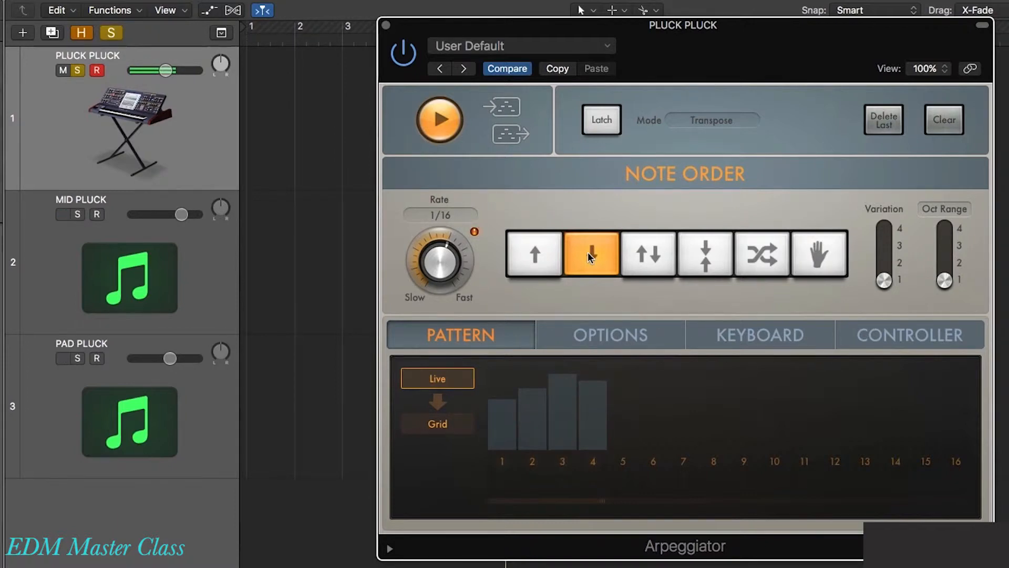
{"action": "left_click", "coordinate": [625, 262]}
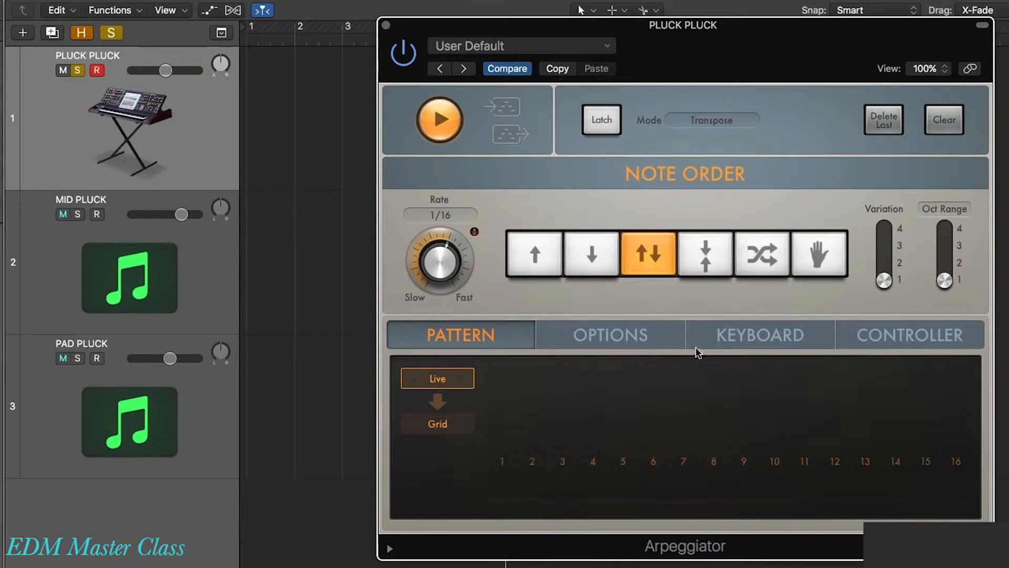
Return the arpeggiator to the Grid pattern and turn off steps 2 and 6.
{"action": "left_click", "coordinate": [437, 423]}
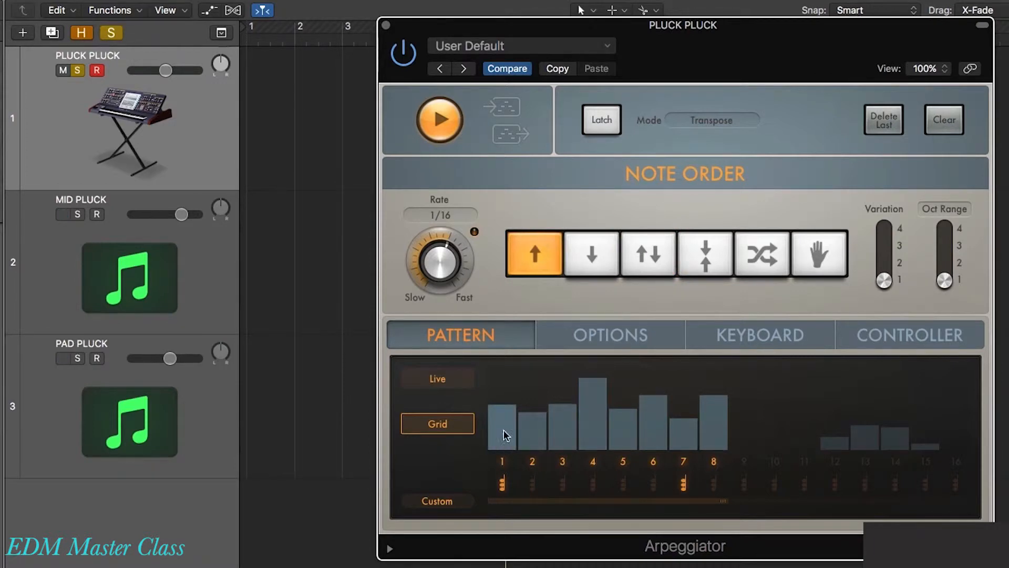
{"action": "left_click", "coordinate": [534, 427]}
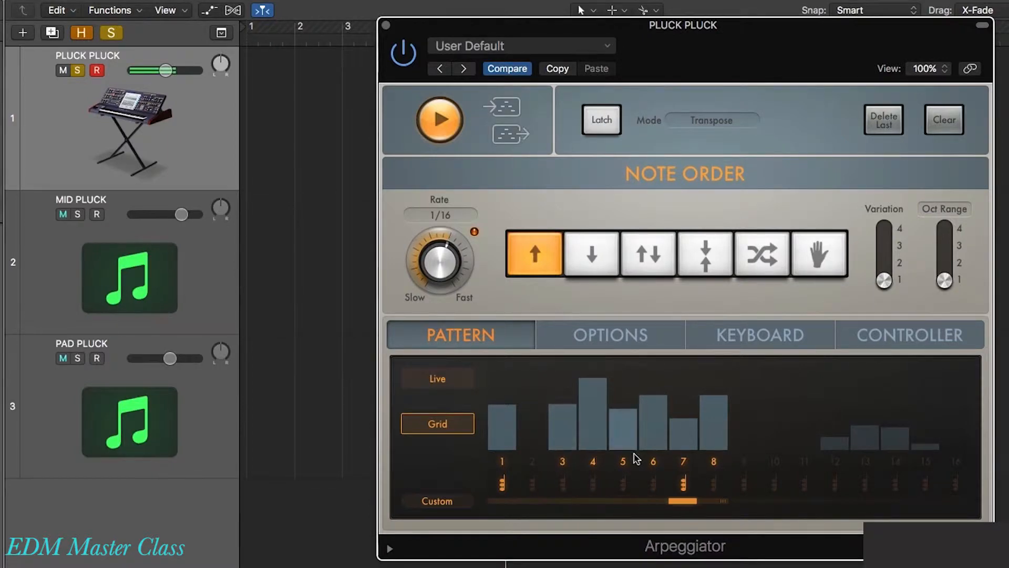
{"action": "left_click", "coordinate": [646, 467]}
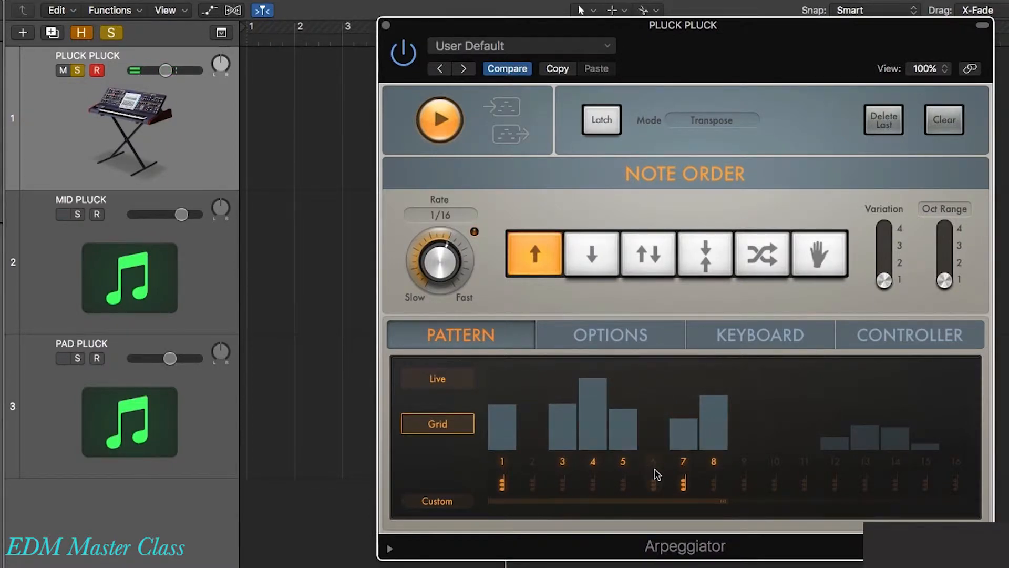
Turn steps 2 and 6 back on, giving step 2 a low velocity and step 6 a high one.
{"action": "left_click", "coordinate": [533, 463]}
{"action": "left_click_drag", "start_coordinate": [533, 449], "coordinate": [539, 425]}
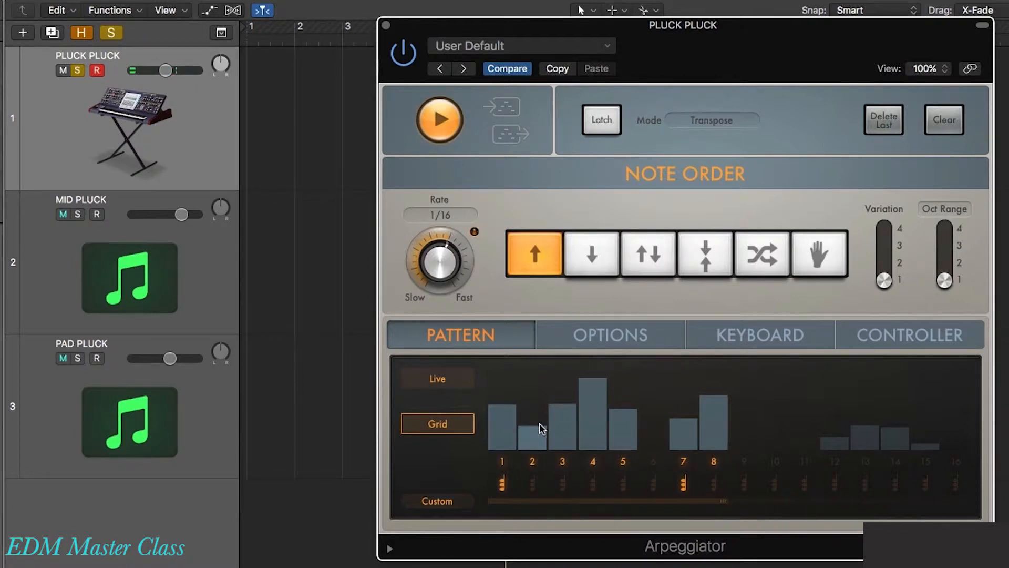
{"action": "left_click", "coordinate": [651, 457]}
{"action": "left_click_drag", "start_coordinate": [652, 453], "coordinate": [653, 440]}
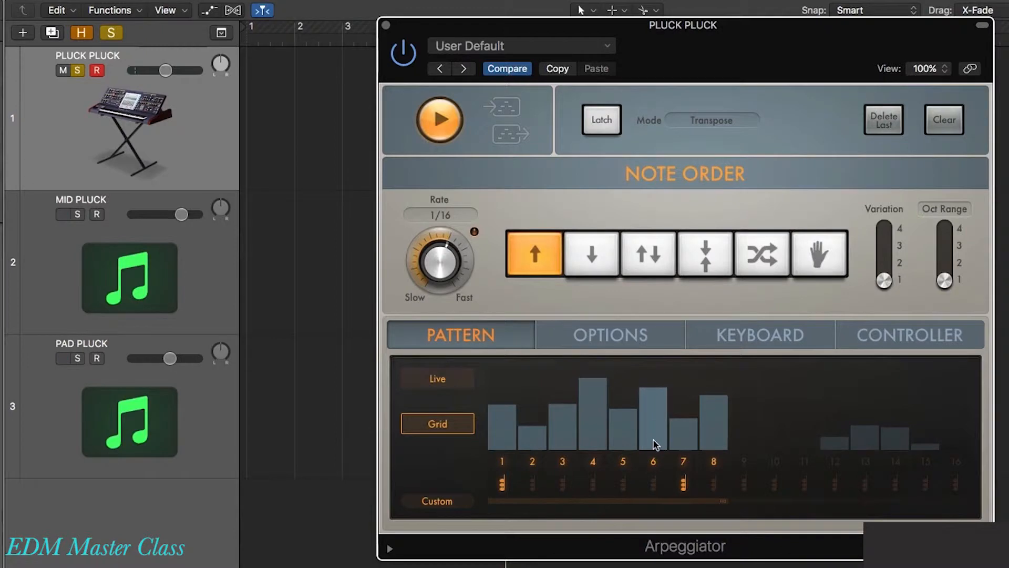
Test the chord switch of step 1, keeping it on, and enable chords for steps 2 to 6 and step 8.
{"action": "left_click", "coordinate": [503, 486]}
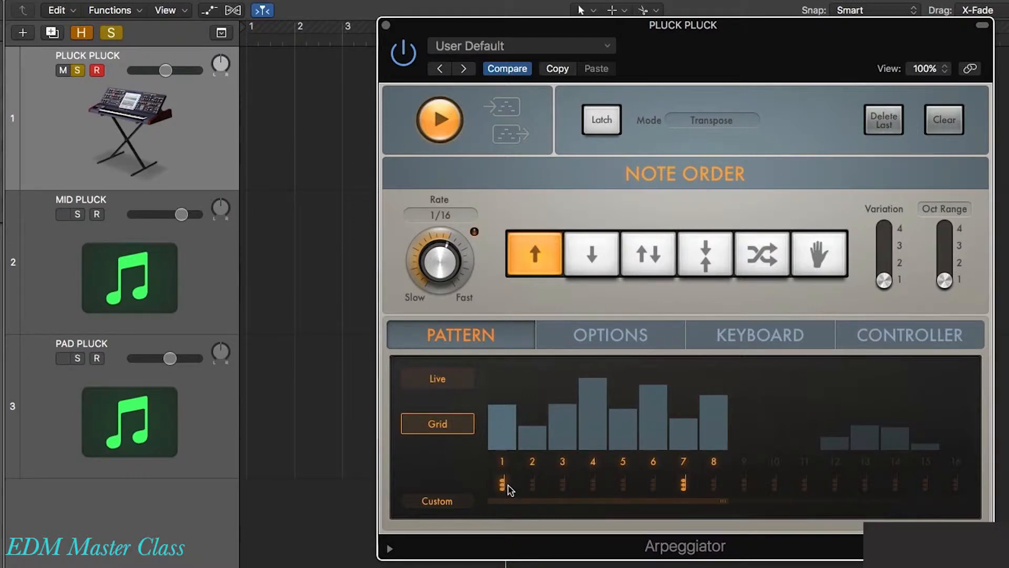
{"action": "left_click_drag", "start_coordinate": [504, 486], "coordinate": [505, 477]}
{"action": "left_click_drag", "start_coordinate": [502, 476], "coordinate": [504, 488]}
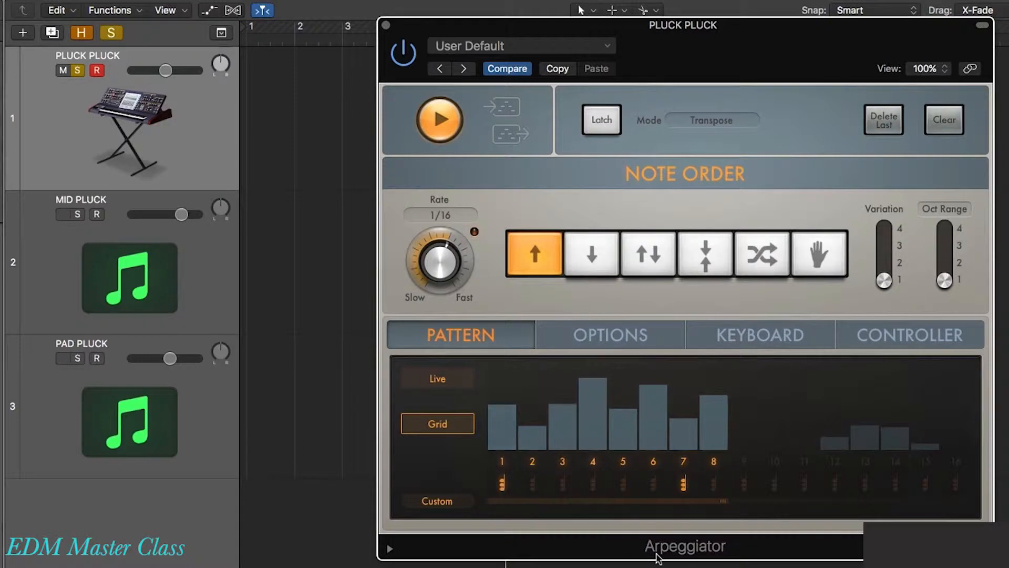
{"action": "left_click", "coordinate": [532, 485]}
{"action": "left_click", "coordinate": [562, 484]}
{"action": "left_click", "coordinate": [593, 485]}
{"action": "left_click", "coordinate": [623, 485]}
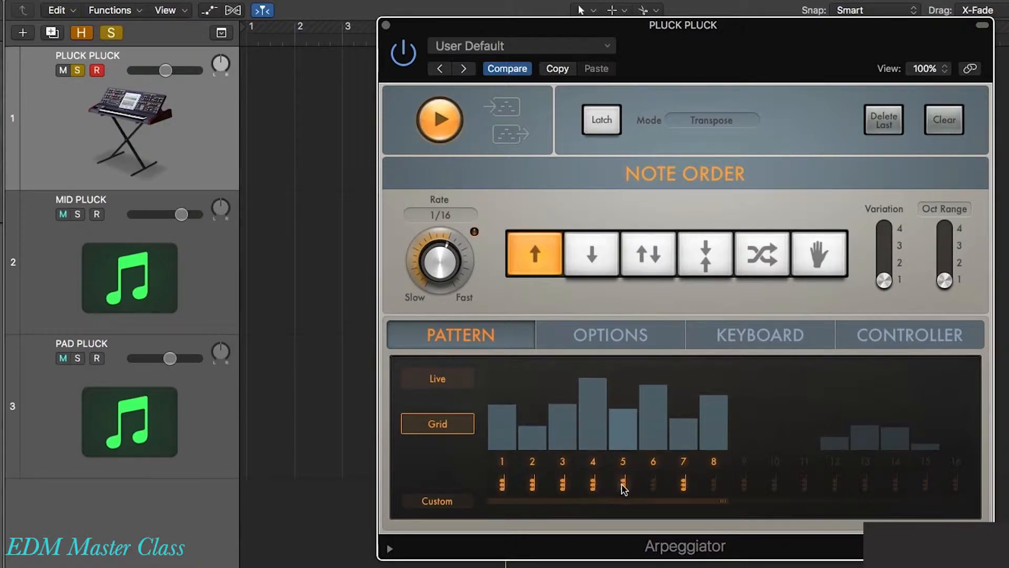
{"action": "left_click", "coordinate": [653, 484]}
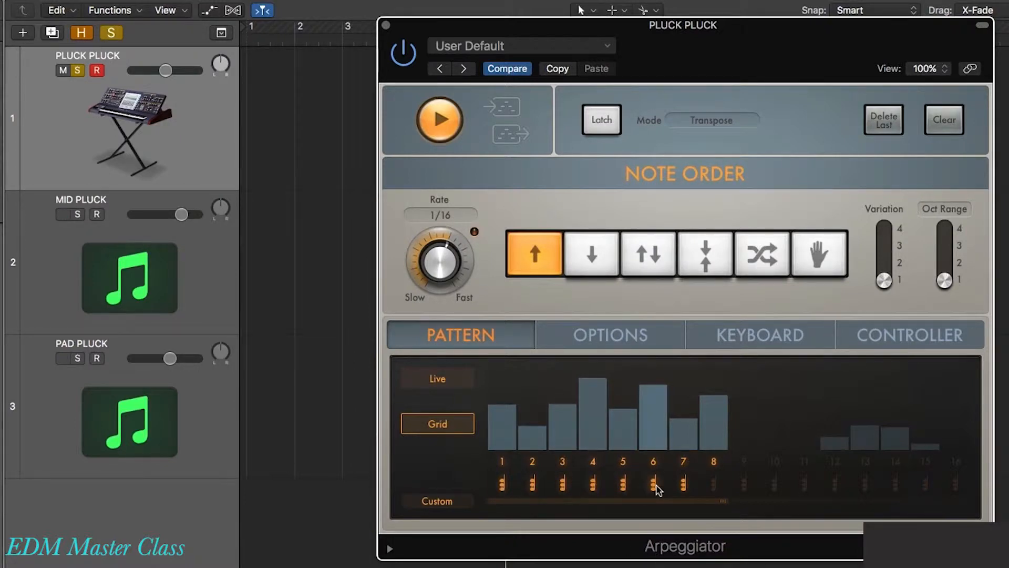
{"action": "left_click", "coordinate": [713, 488]}
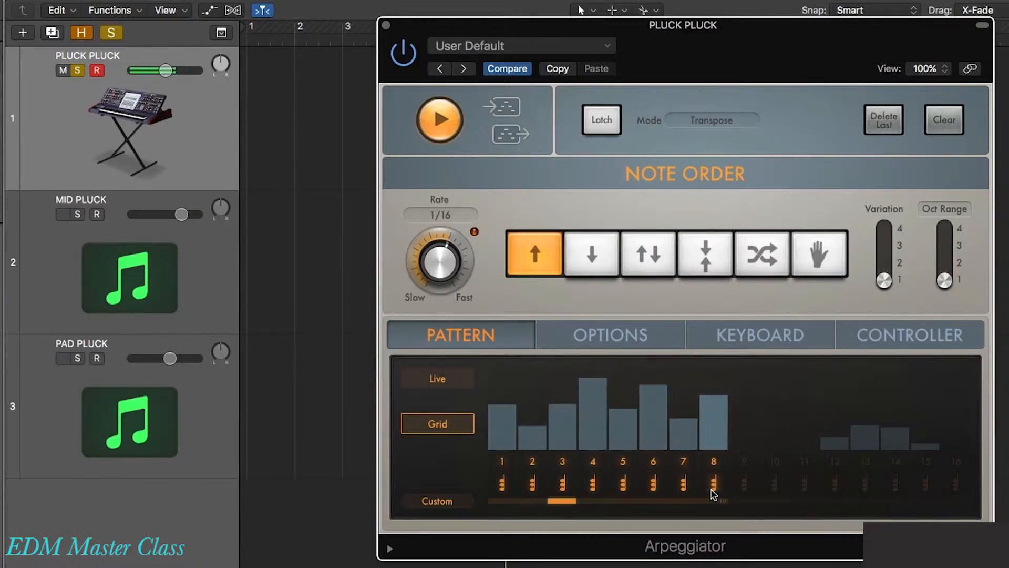
Disable chords for steps 2, 4, 5, 6 and 8, keeping them only on steps 1, 3 and 7.
{"action": "left_click", "coordinate": [533, 485]}
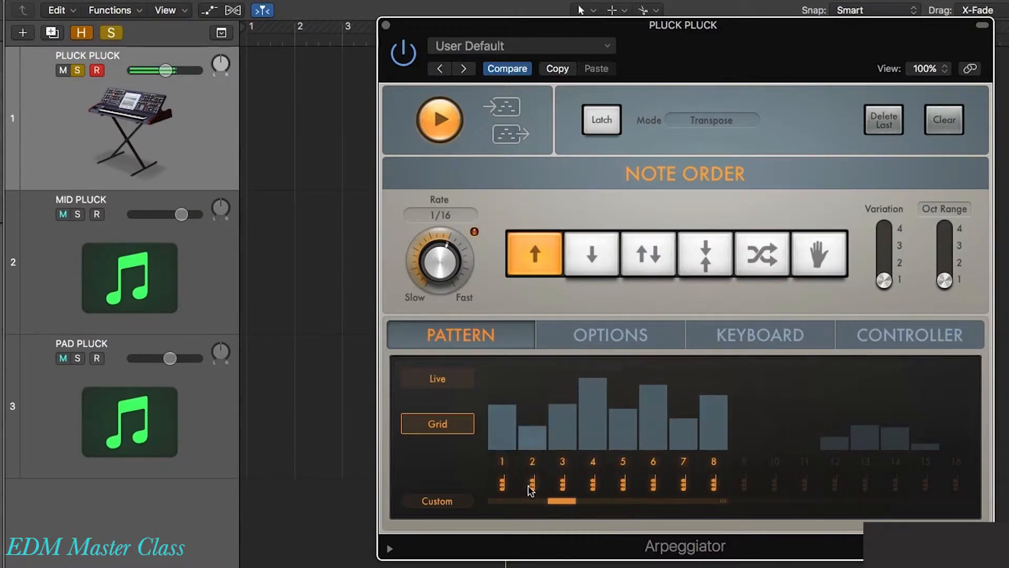
{"action": "left_click", "coordinate": [593, 485]}
{"action": "left_click", "coordinate": [625, 485]}
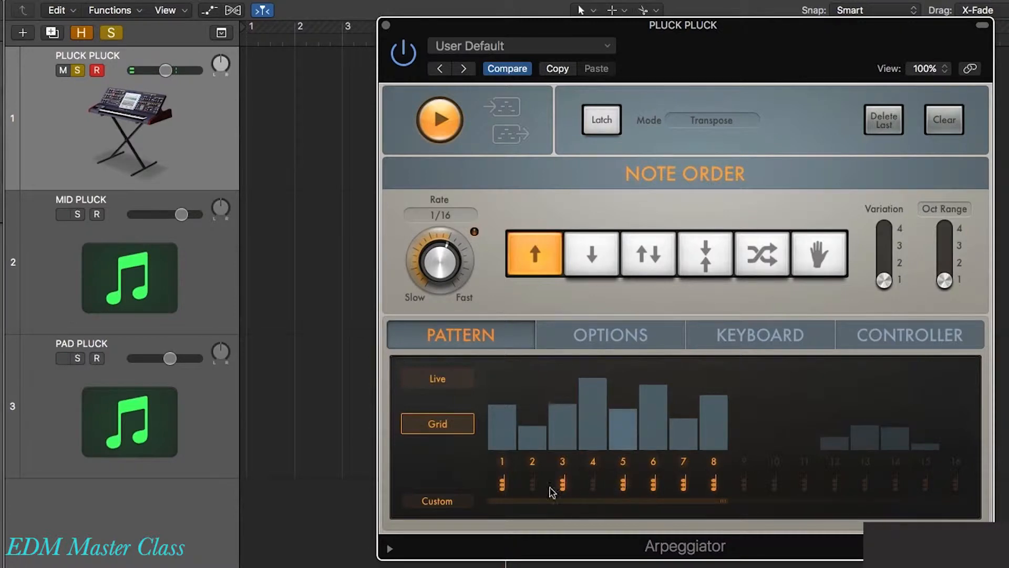
{"action": "left_click", "coordinate": [654, 484]}
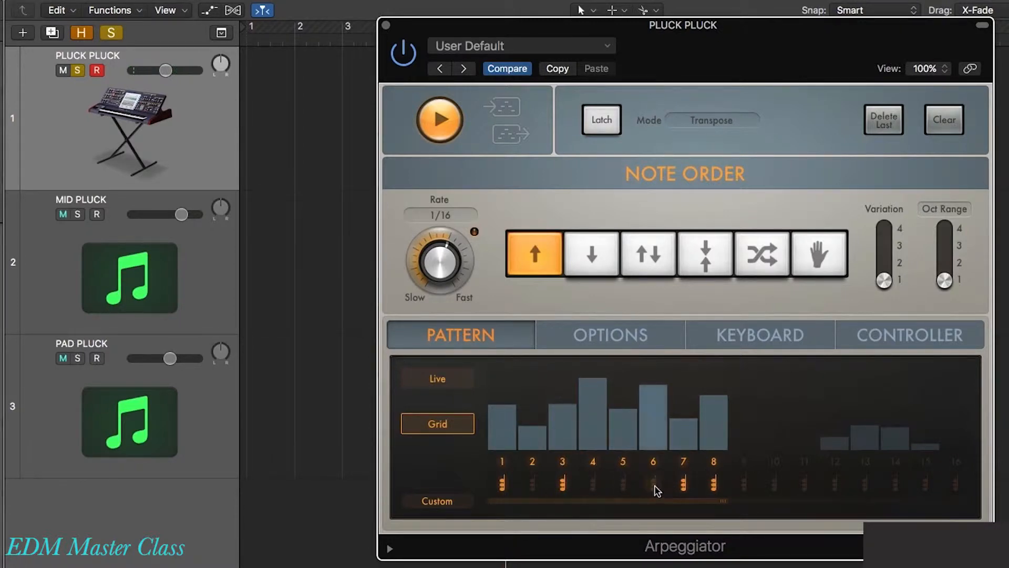
{"action": "left_click", "coordinate": [713, 484]}
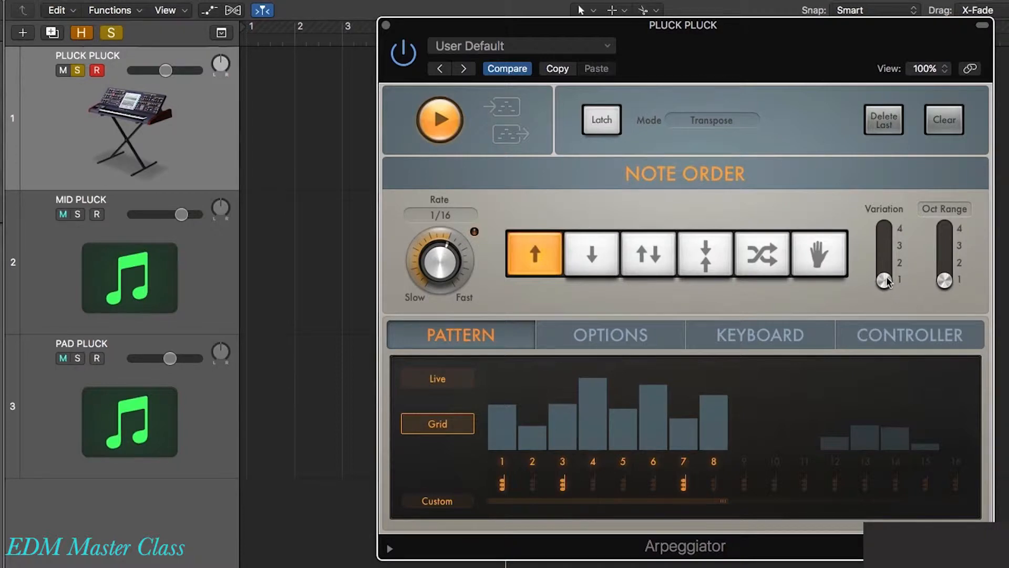
Try different note-order variations, set Variation to 3 and set Oct Range to 2.
{"action": "left_click_drag", "start_coordinate": [886, 276], "coordinate": [888, 258]}
{"action": "left_click_drag", "start_coordinate": [886, 265], "coordinate": [887, 286]}
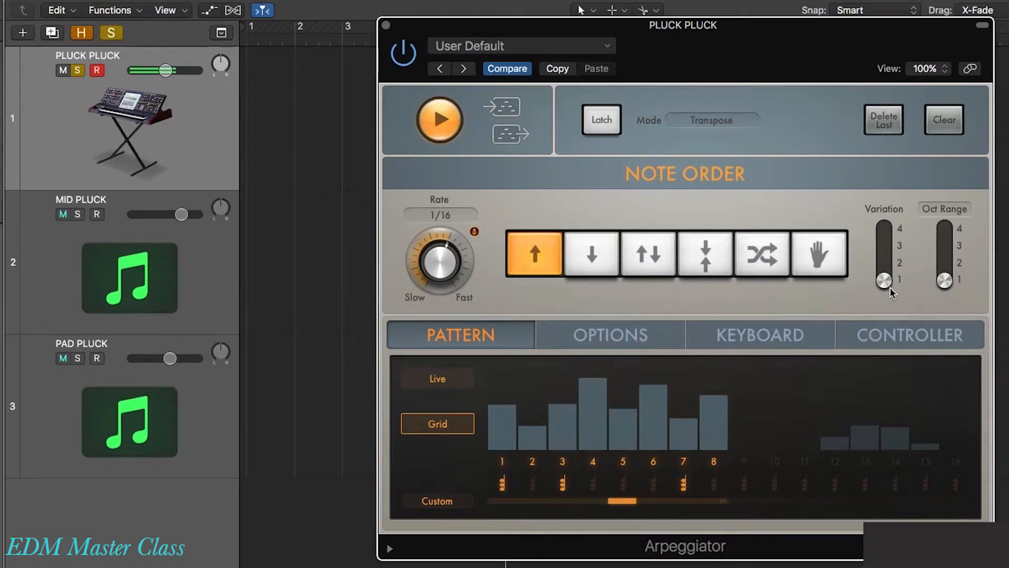
{"action": "left_click_drag", "start_coordinate": [890, 287], "coordinate": [887, 246]}
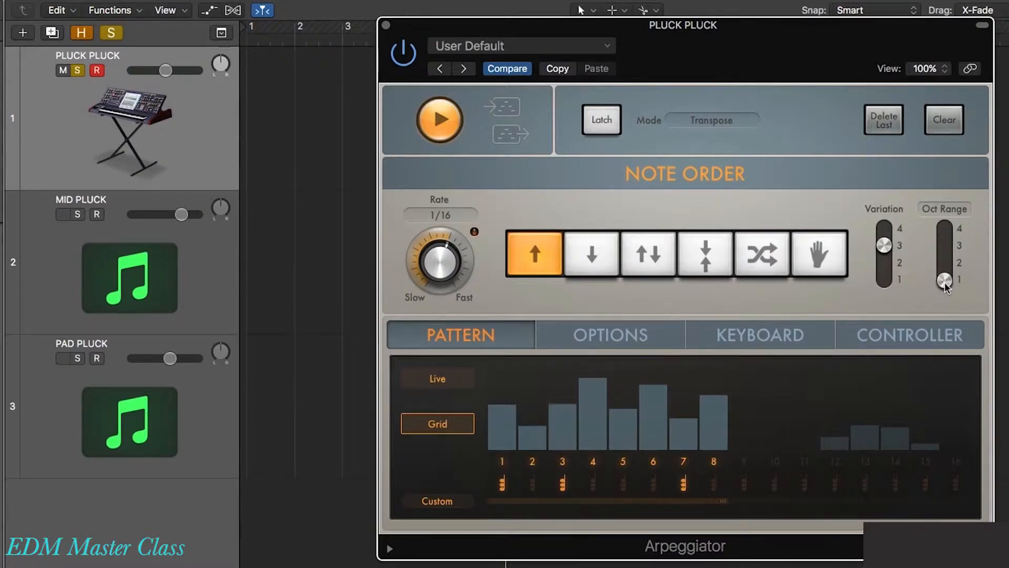
{"action": "left_click_drag", "start_coordinate": [944, 281], "coordinate": [944, 260]}
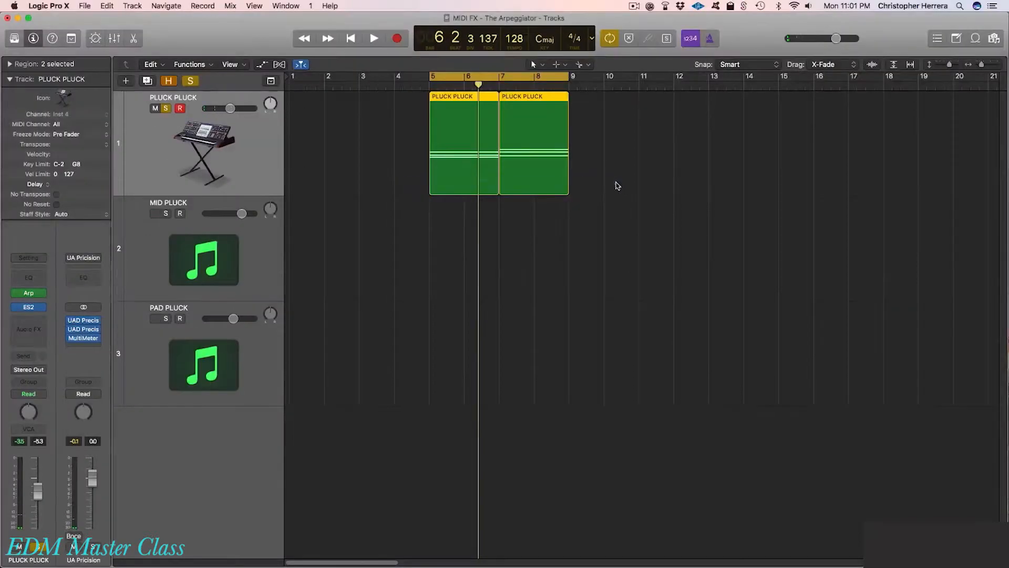
Select both PLUCK PLUCK regions and open them in the Piano Roll to view their chord notes.
{"action": "key", "text": "super+Down"}
{"action": "key", "text": "super+Right"}
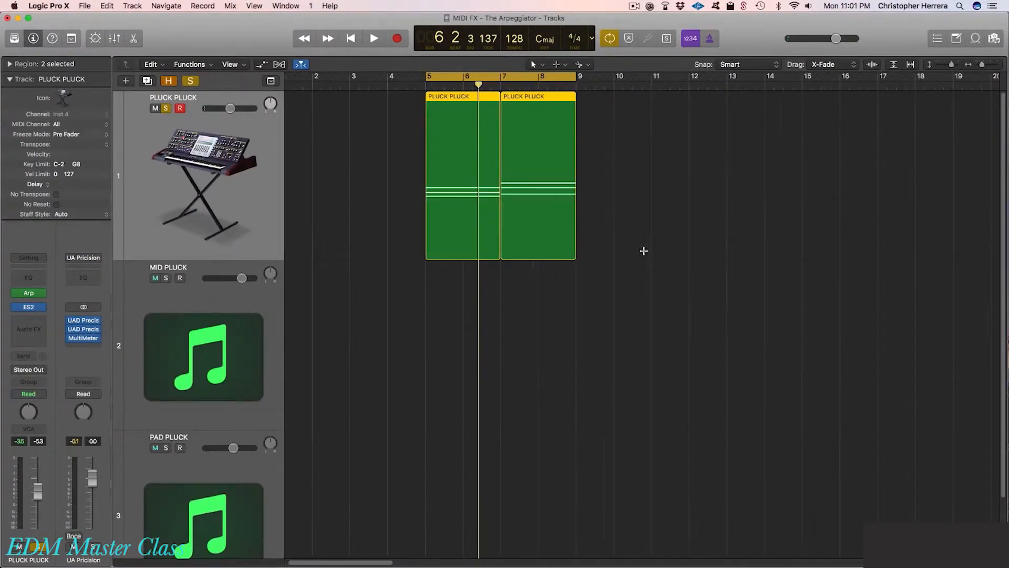
{"action": "left_click_drag", "start_coordinate": [382, 211], "coordinate": [508, 219]}
{"action": "key", "text": "p"}
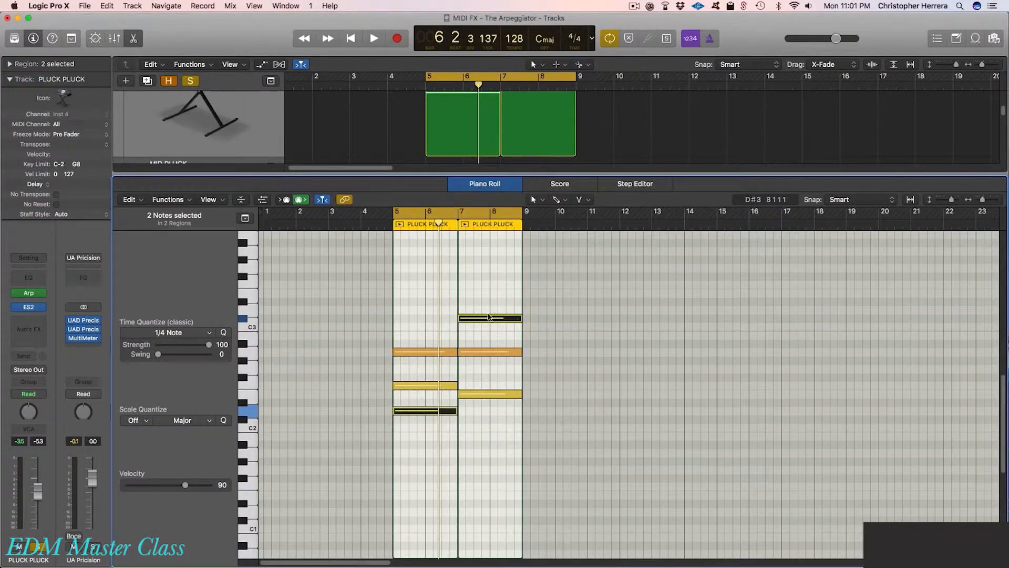
{"action": "key", "text": "super+Right"}
{"action": "key", "text": "super+Right"}
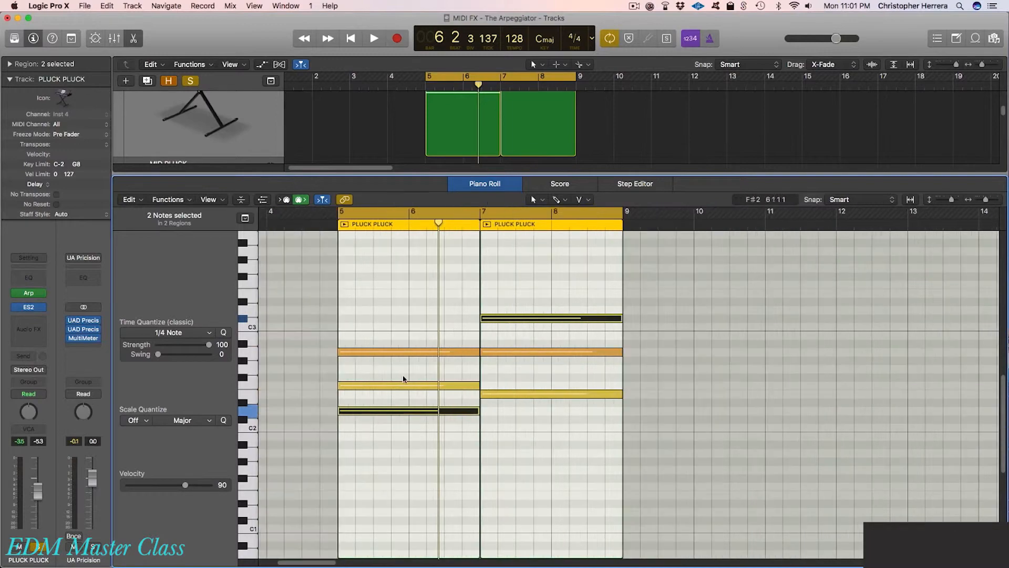
Highlight the notes of the first chord, play the regions through the Arpeggiator and close the Piano Roll.
{"action": "scroll", "coordinate": [403, 378], "scroll_direction": "left", "scroll_amount": 2}
{"action": "left_click_drag", "start_coordinate": [400, 465], "coordinate": [411, 351]}
{"action": "left_click", "coordinate": [534, 446]}
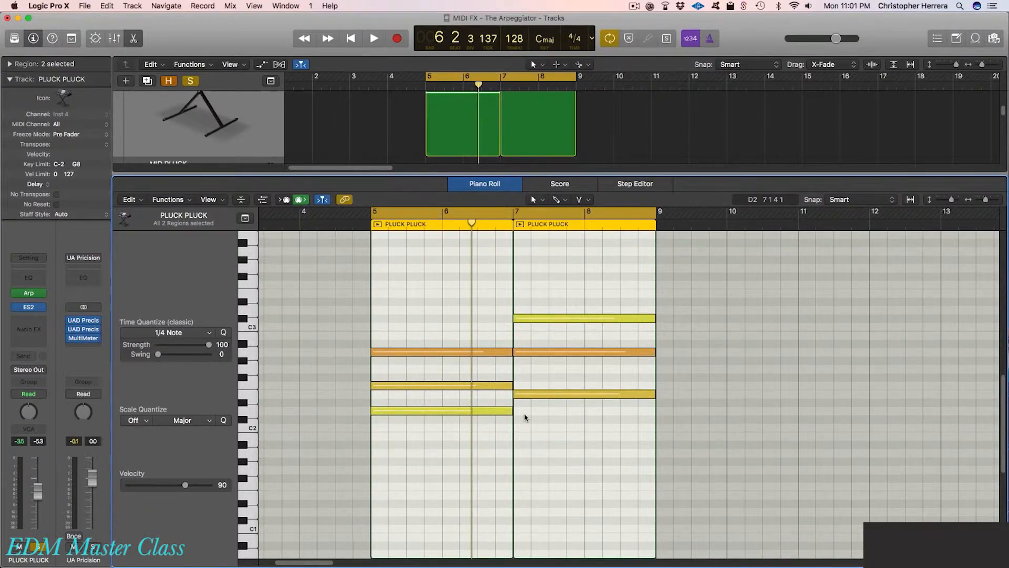
{"action": "mouse_move", "coordinate": [392, 390]}
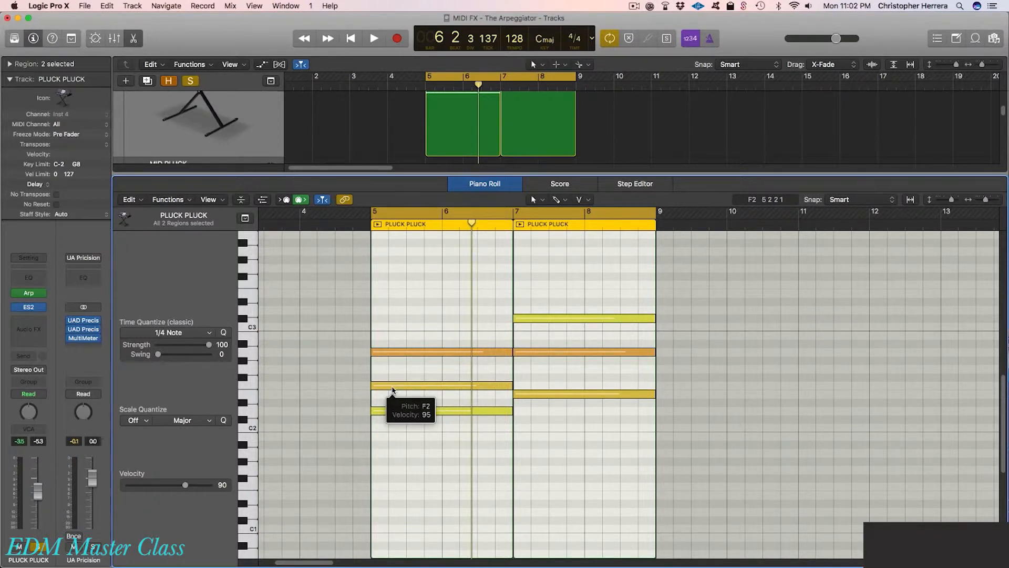
{"action": "key", "text": "space"}
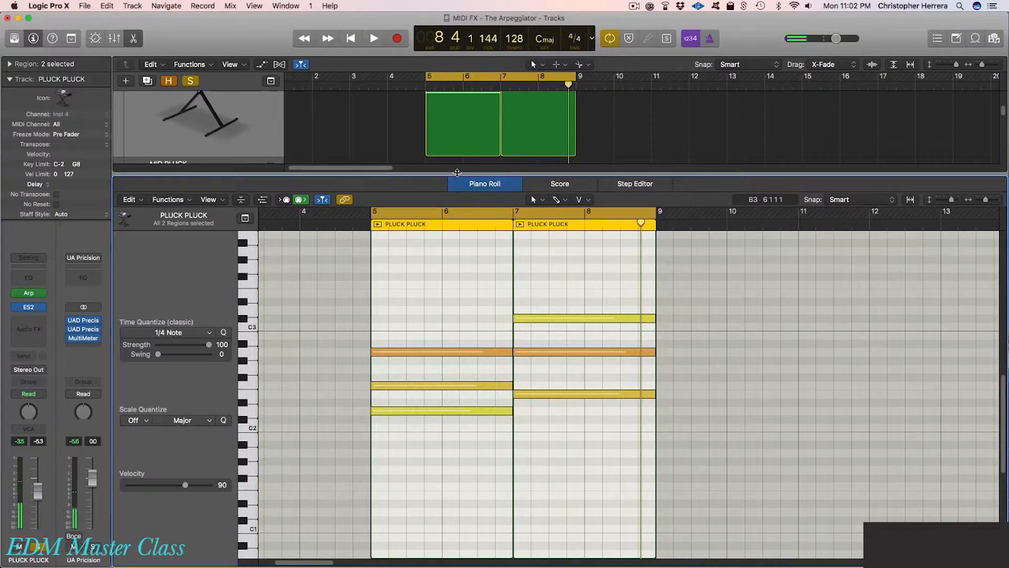
{"action": "key", "text": "e"}
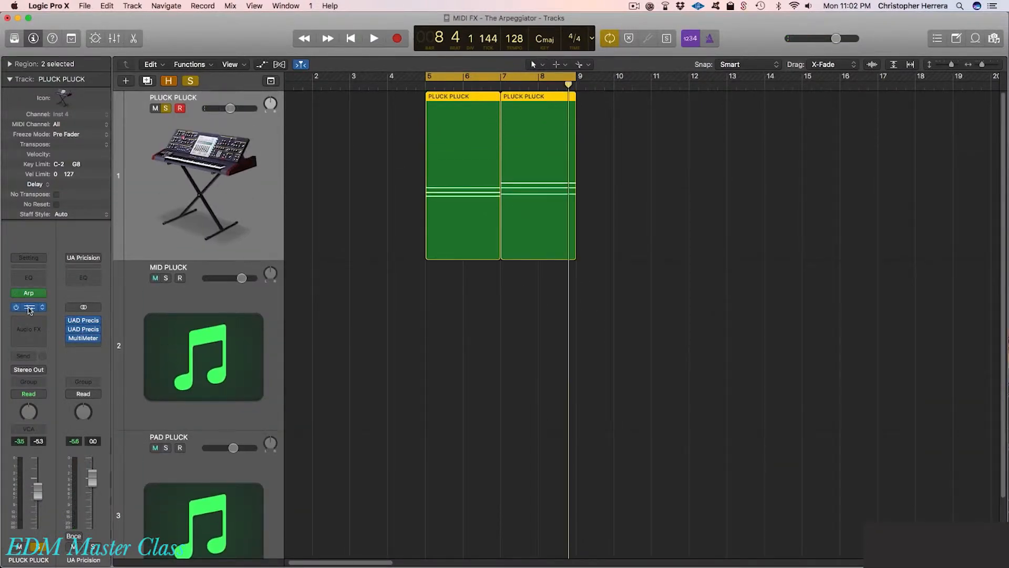
Inspect the ES2 synth settings on the PLUCK PLUCK track, close the synth and play the regions briefly.
{"action": "left_click", "coordinate": [28, 307]}
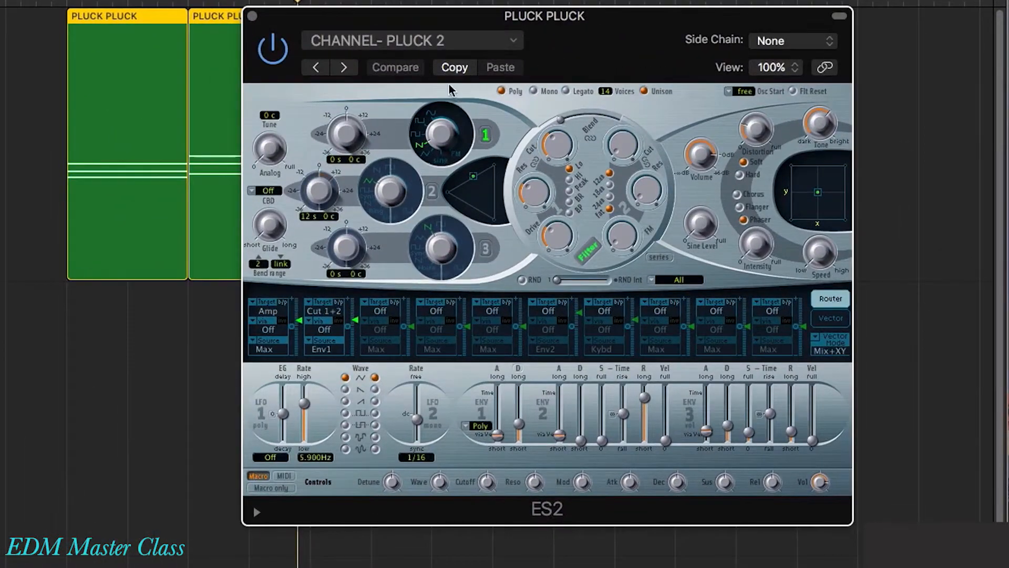
{"action": "left_click_drag", "start_coordinate": [557, 23], "coordinate": [474, 40]}
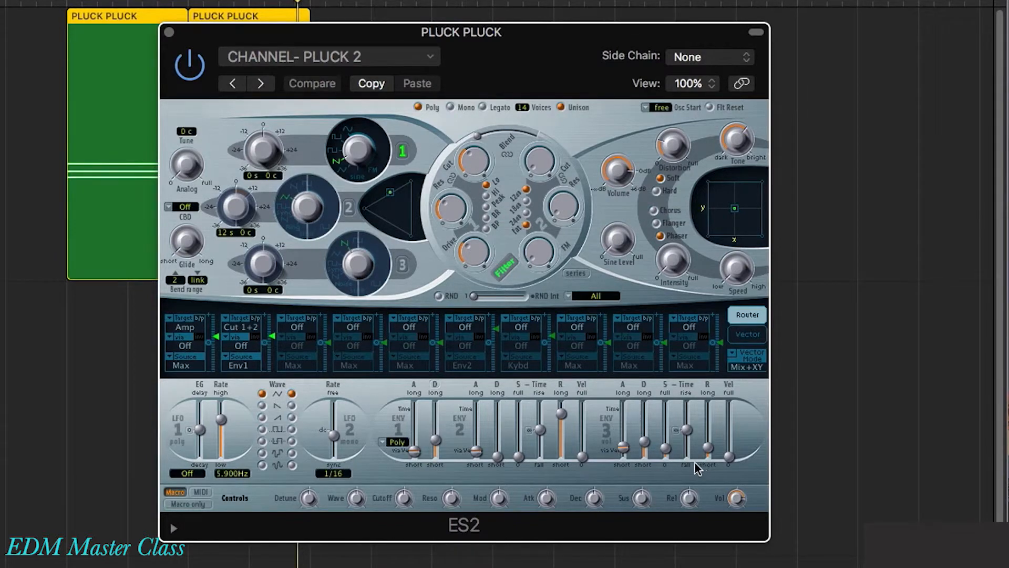
{"action": "left_click", "coordinate": [169, 33]}
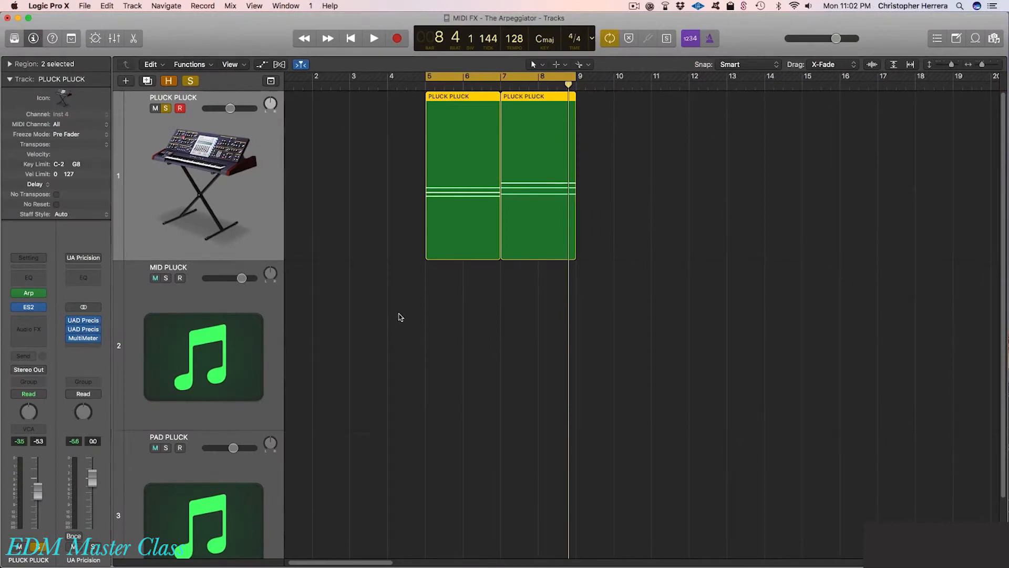
{"action": "key", "text": "space"}
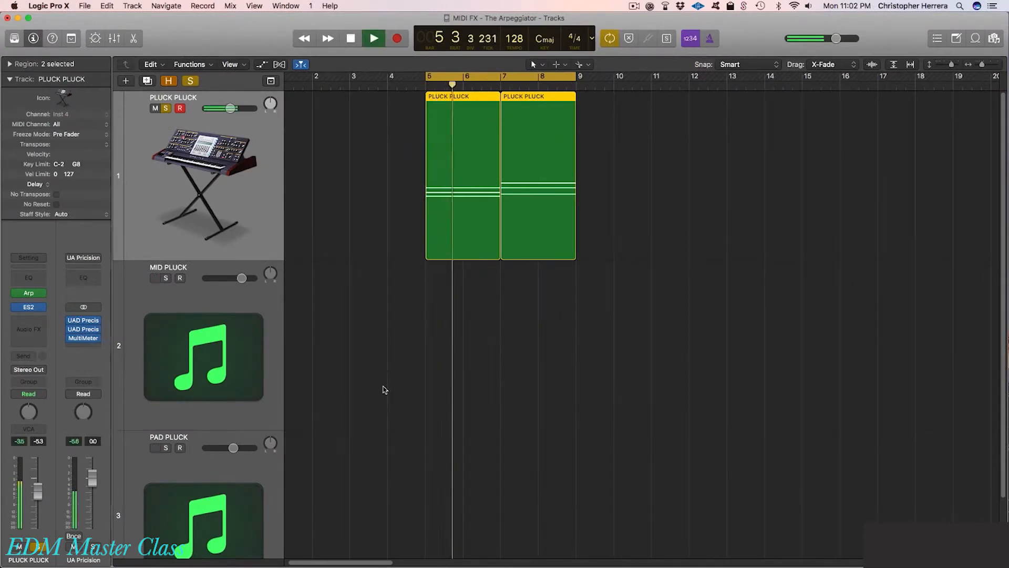
{"action": "key", "text": "space"}
Move both PLUCK PLUCK regions down to the MID PLUCK track and solo that track instead of PLUCK PLUCK.
{"action": "key", "text": "super+Up"}
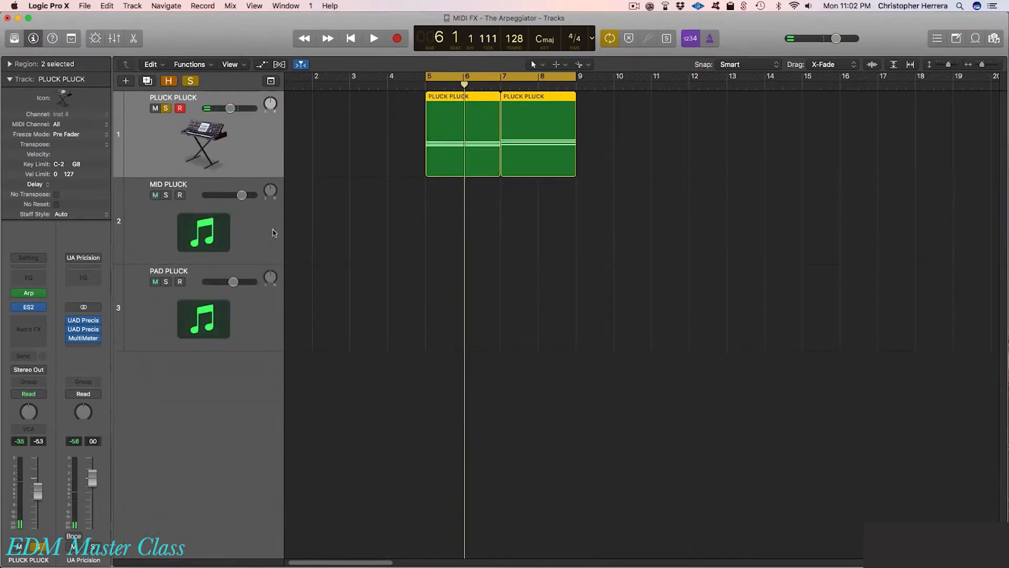
{"action": "left_click", "coordinate": [242, 232]}
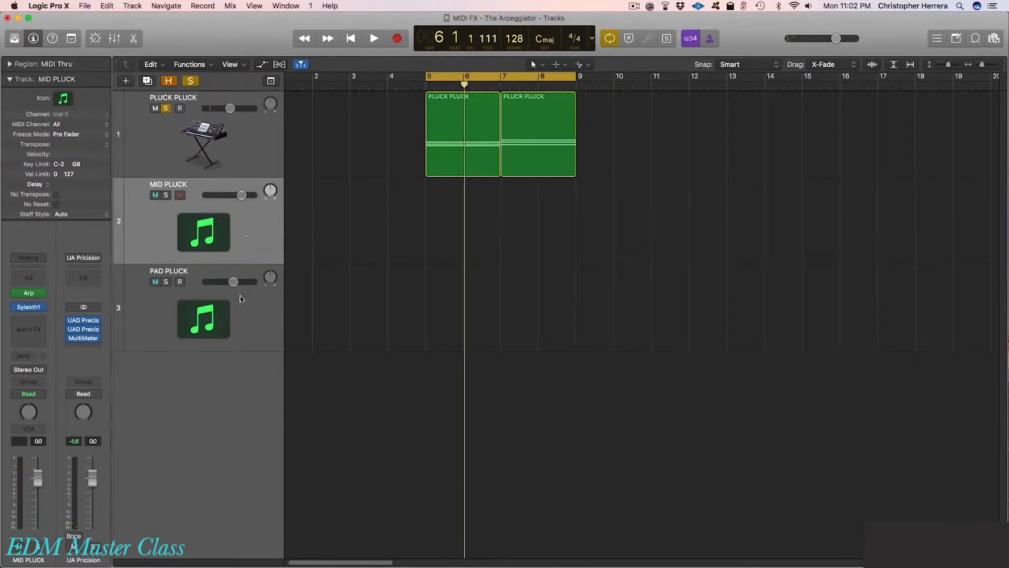
{"action": "left_click", "coordinate": [245, 321]}
{"action": "left_click", "coordinate": [248, 230]}
{"action": "left_click_drag", "start_coordinate": [351, 139], "coordinate": [714, 195]}
{"action": "left_click_drag", "start_coordinate": [449, 150], "coordinate": [449, 201]}
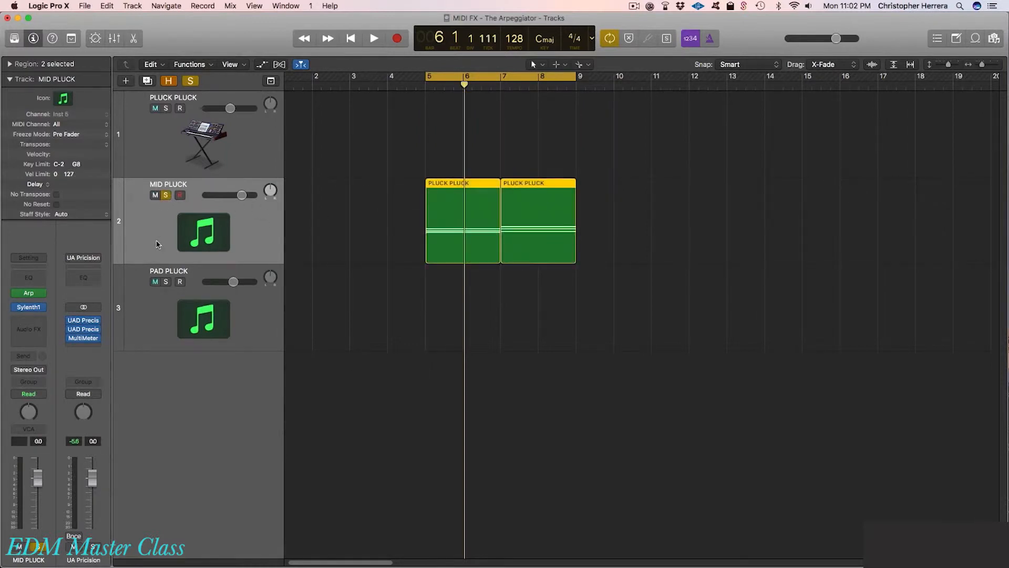
Review the Arpeggiator settings of the MID PLUCK track, close them and open the track's Sylenth1 instrument.
{"action": "left_click", "coordinate": [28, 292]}
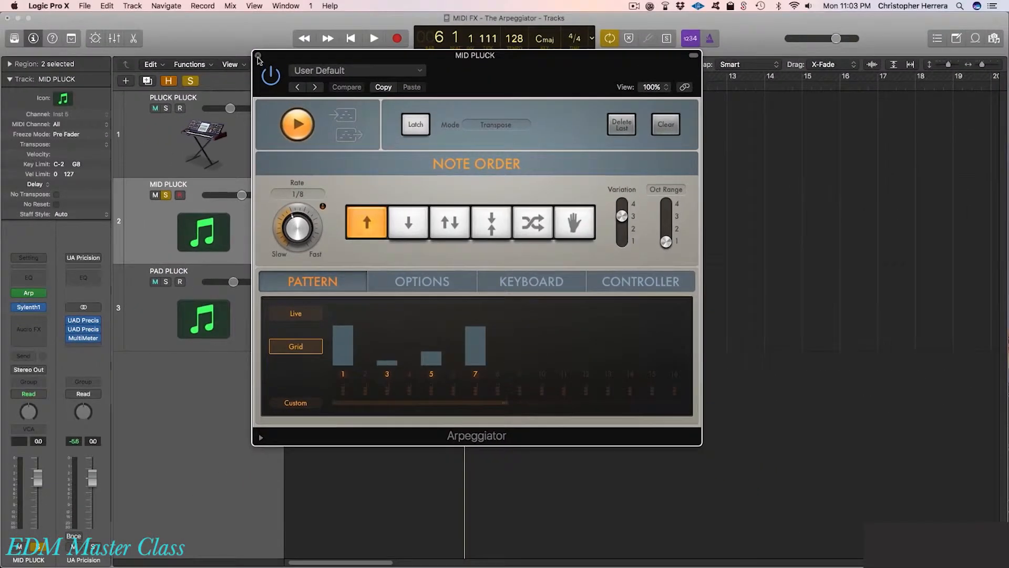
{"action": "left_click", "coordinate": [256, 55]}
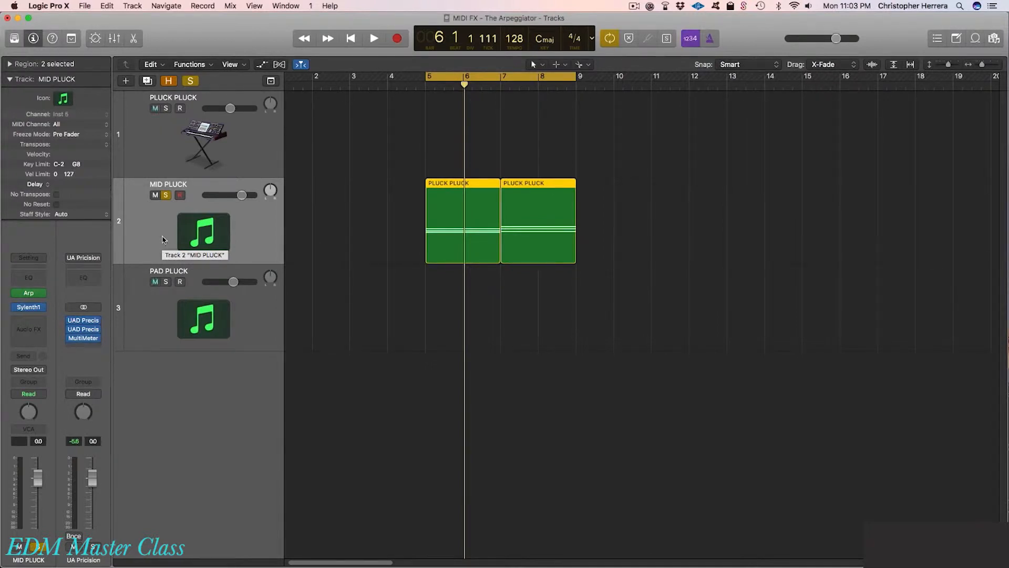
{"action": "left_click", "coordinate": [29, 307]}
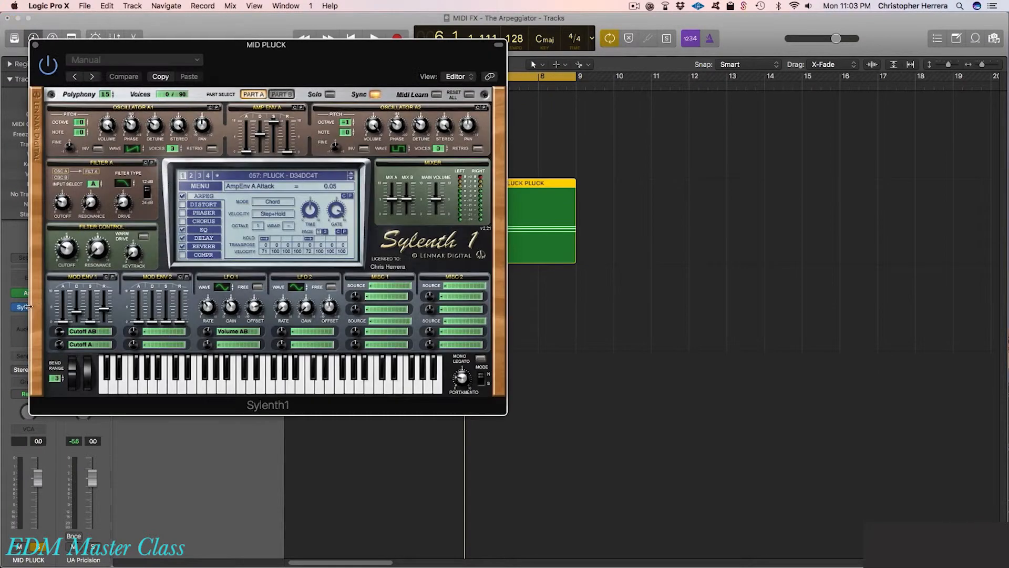
{"action": "left_click_drag", "start_coordinate": [339, 62], "coordinate": [459, 87]}
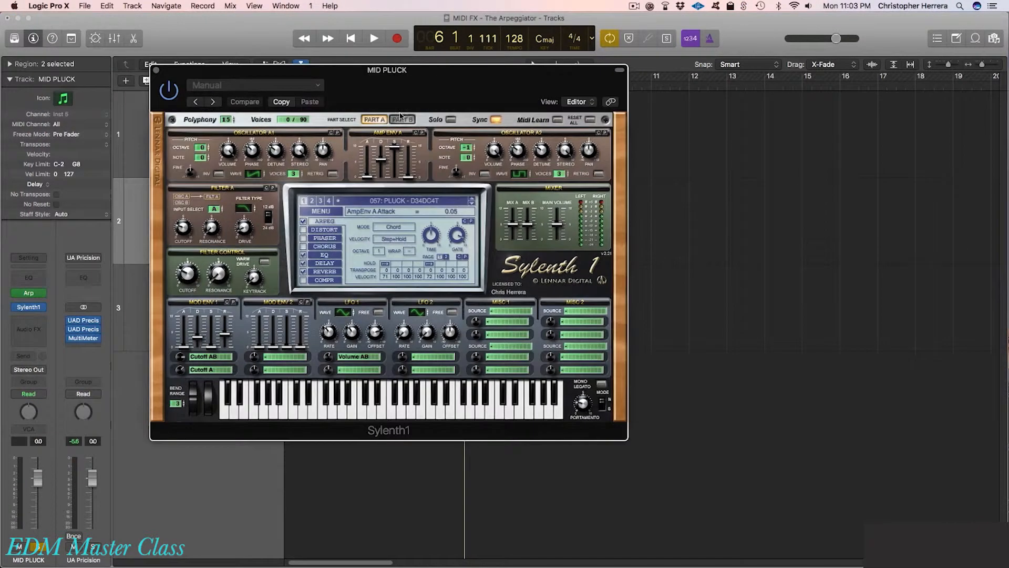
Bypass the Arpeggiator on the MID PLUCK track and play the regions without it.
{"action": "left_click", "coordinate": [15, 293]}
{"action": "key", "text": "space"}
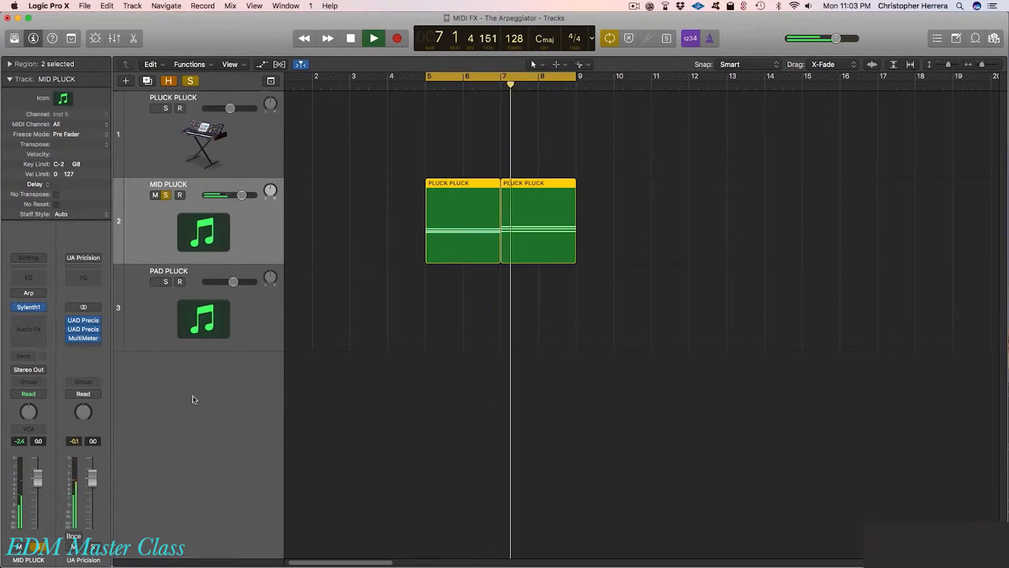
{"action": "key", "text": "space"}
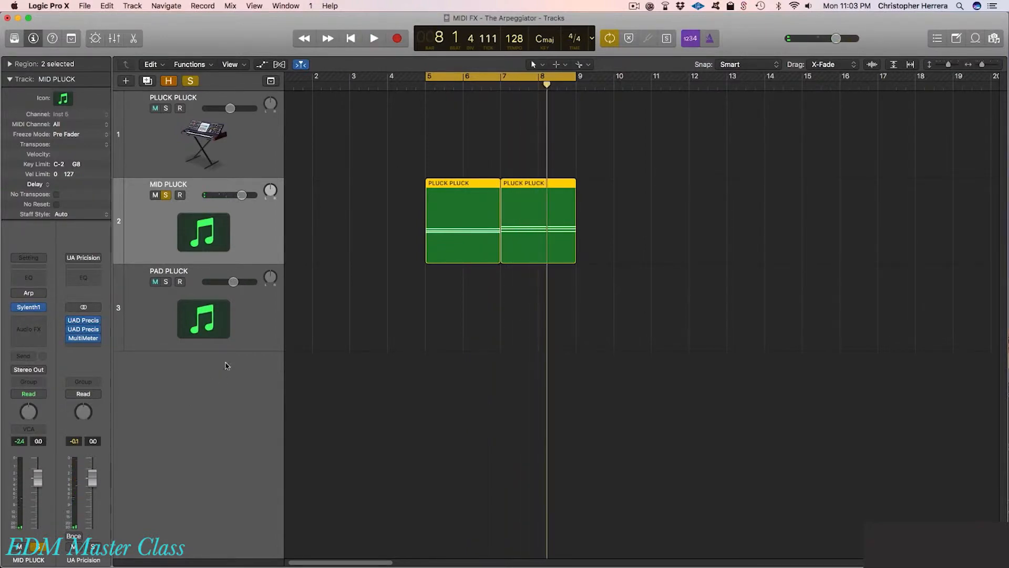
Open the moved regions in the Piano Roll, select the first chord's notes and check Part B of Sylenth1.
{"action": "double_click", "coordinate": [453, 227]}
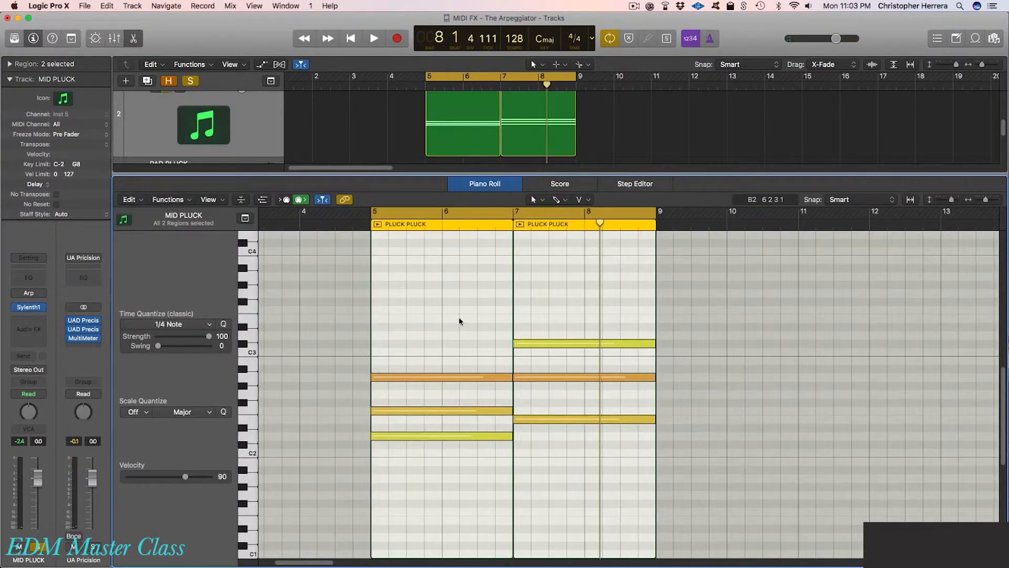
{"action": "left_click_drag", "start_coordinate": [452, 326], "coordinate": [463, 478]}
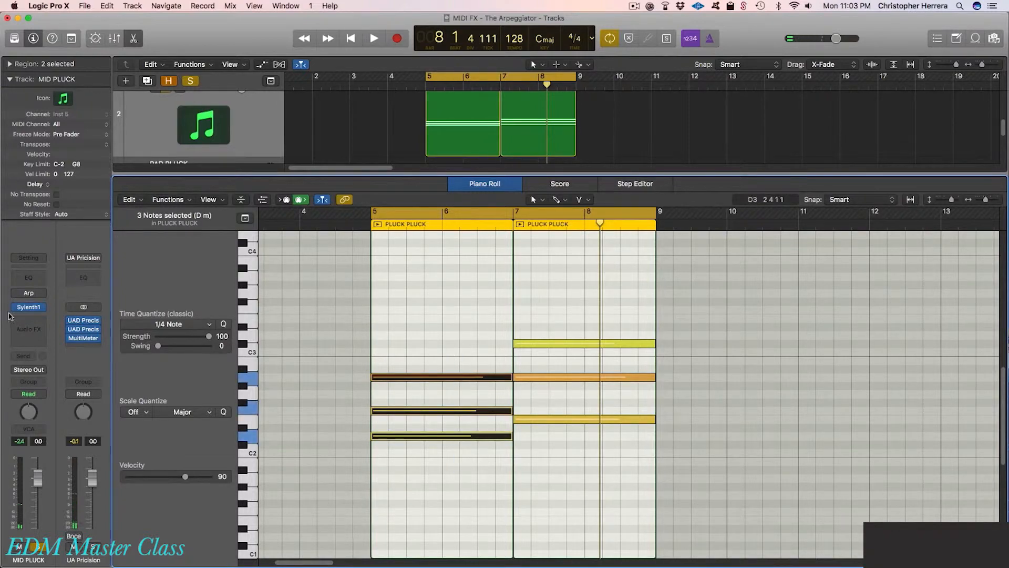
{"action": "left_click", "coordinate": [27, 307]}
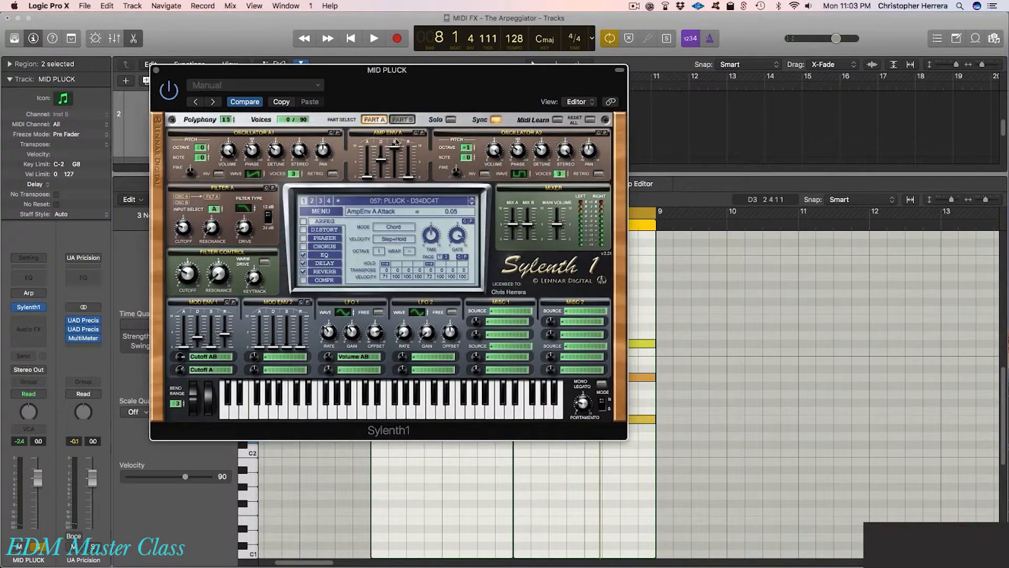
{"action": "left_click", "coordinate": [400, 120]}
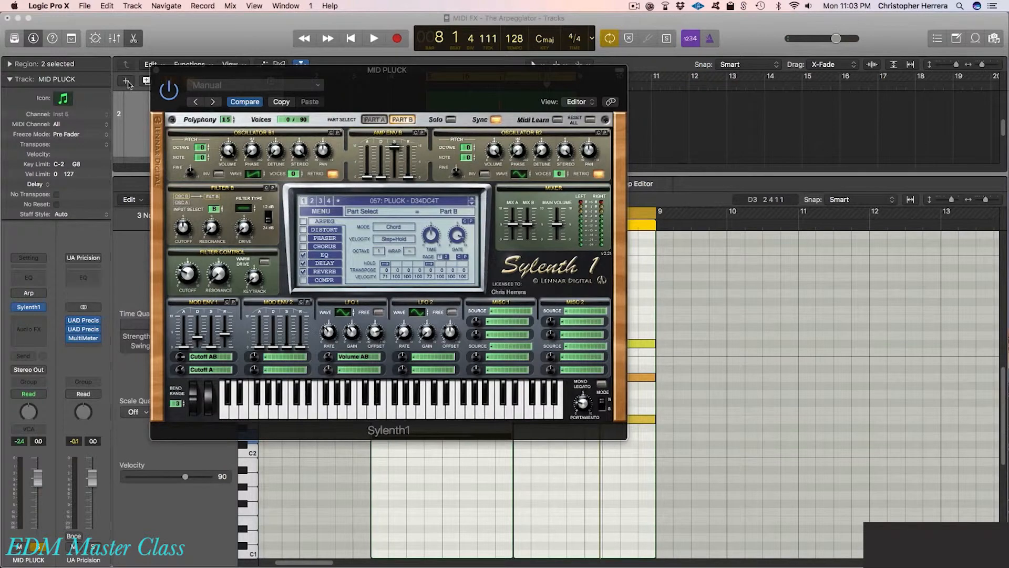
{"action": "left_click", "coordinate": [156, 71]}
Highlight notes of the first chord and the individual notes of the second chord in the Piano Roll.
{"action": "left_click_drag", "start_coordinate": [424, 290], "coordinate": [446, 386]}
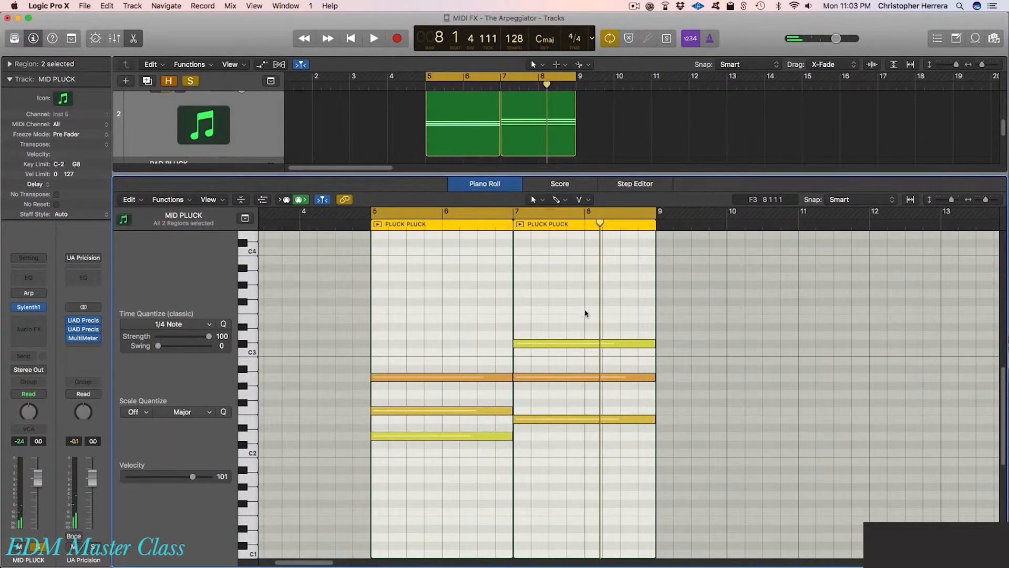
{"action": "left_click_drag", "start_coordinate": [584, 308], "coordinate": [583, 349]}
{"action": "left_click_drag", "start_coordinate": [563, 402], "coordinate": [559, 358]}
{"action": "left_click_drag", "start_coordinate": [556, 458], "coordinate": [565, 408]}
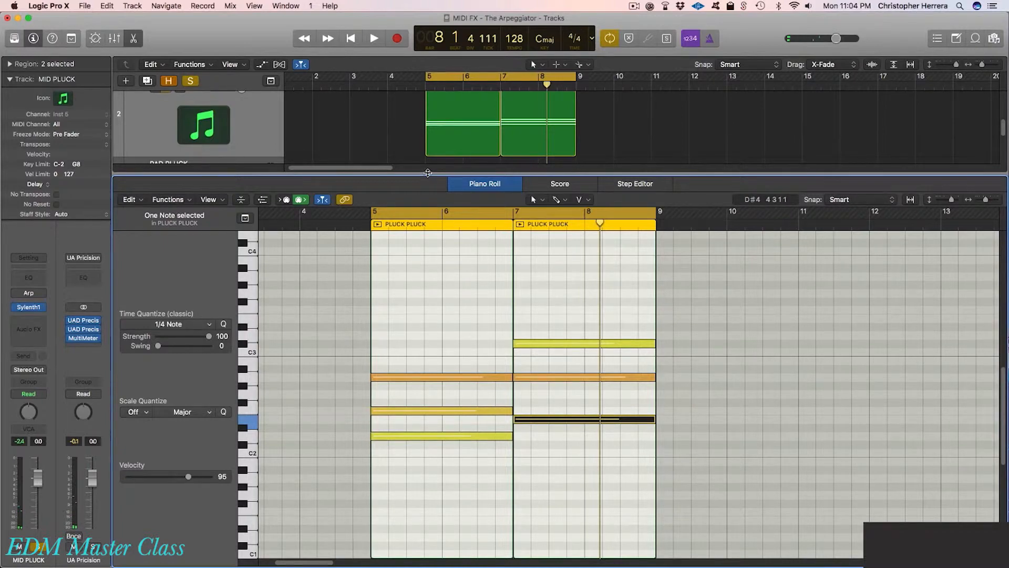
Turn the MID PLUCK Arpeggiator back on, view it during playback, and close both it and the Piano Roll.
{"action": "left_click", "coordinate": [16, 293]}
{"action": "left_click", "coordinate": [42, 293]}
{"action": "left_click", "coordinate": [28, 293]}
{"action": "left_click", "coordinate": [29, 293]}
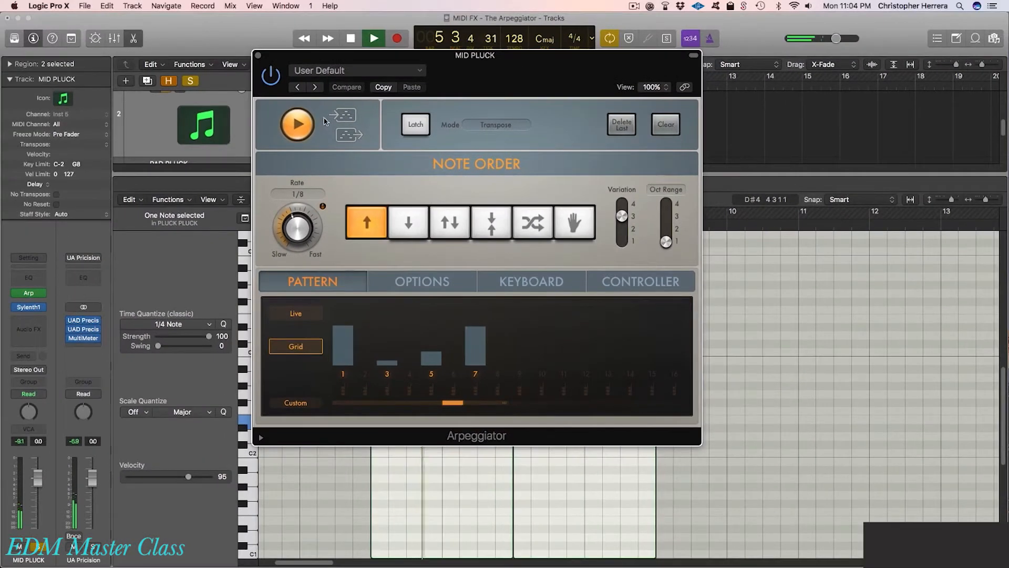
{"action": "left_click", "coordinate": [258, 55]}
{"action": "key", "text": "e"}
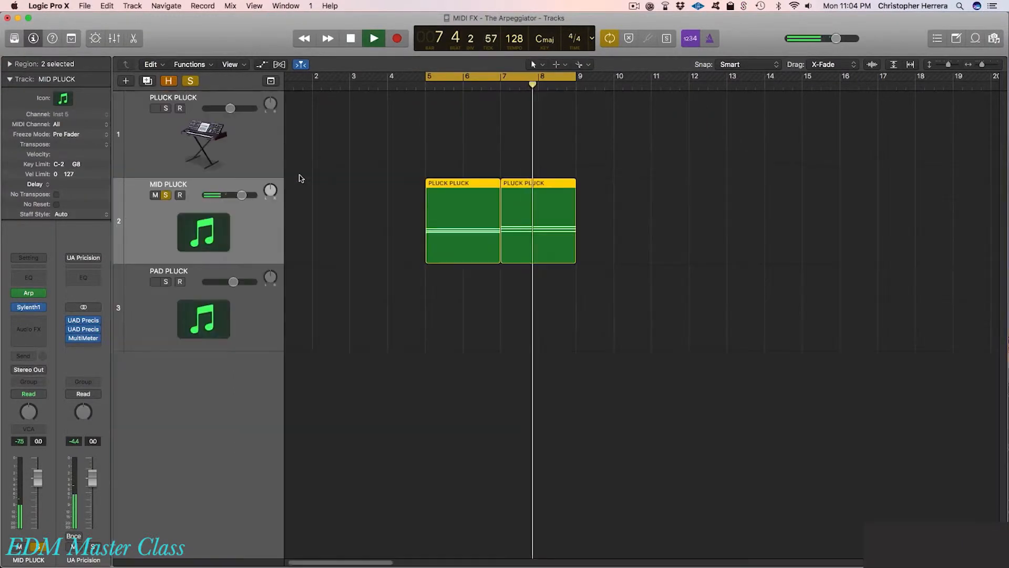
{"action": "key", "text": "space"}
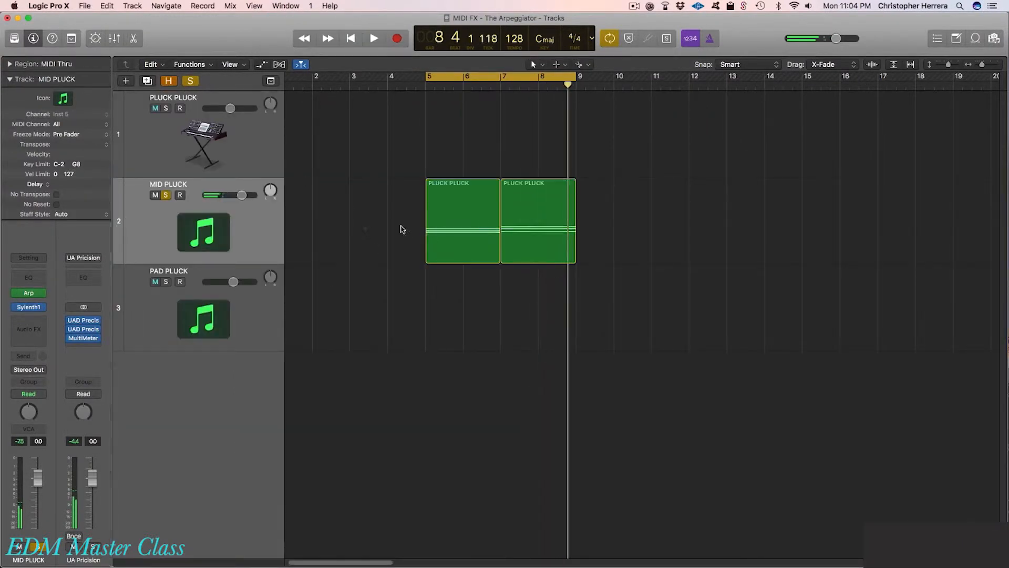
Move both regions down to the PAD PLUCK track, solo that track and select it.
{"action": "left_click_drag", "start_coordinate": [456, 253], "coordinate": [456, 294]}
{"action": "left_click", "coordinate": [165, 282]}
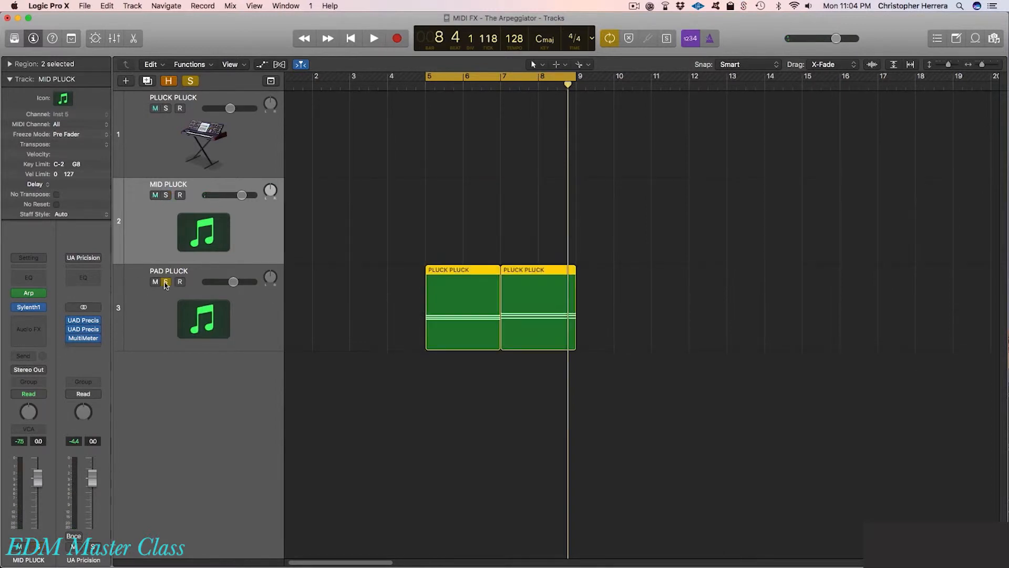
{"action": "left_click", "coordinate": [113, 310]}
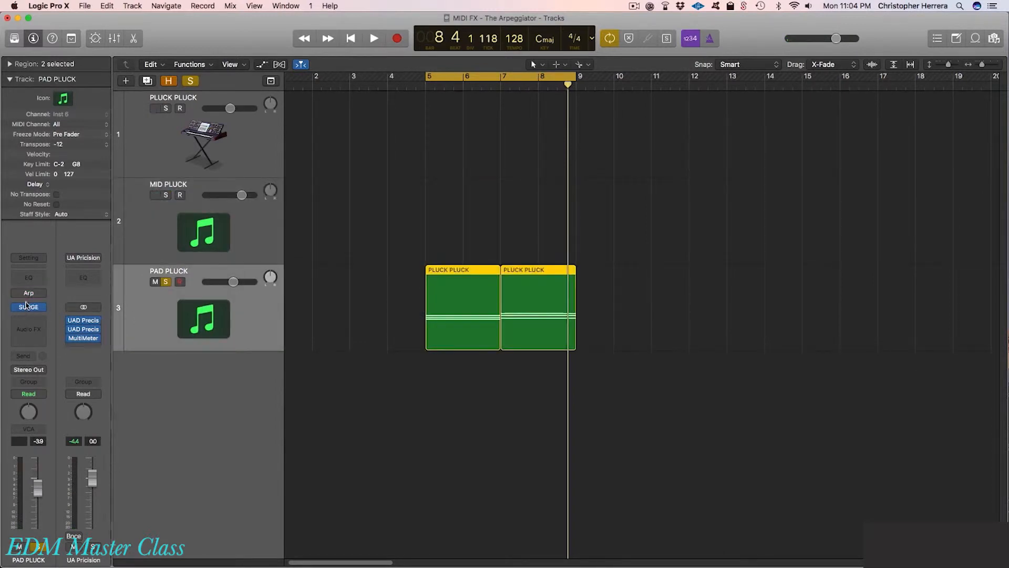
Open the SURGE instrument on the PAD PLUCK track and browse its patch list around the Fast Fingers patch.
{"action": "left_click", "coordinate": [30, 308]}
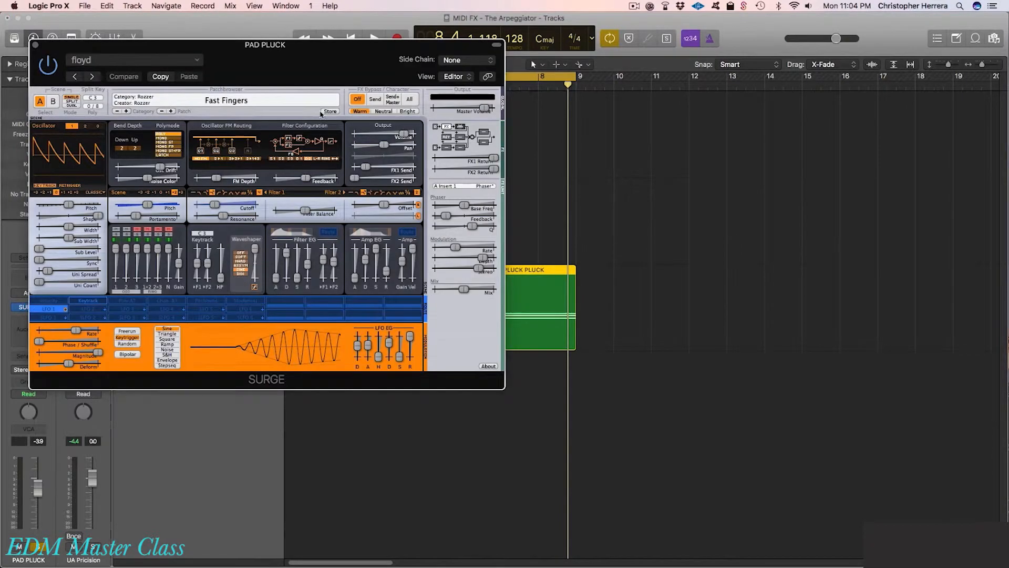
{"action": "left_click_drag", "start_coordinate": [268, 45], "coordinate": [551, 142]}
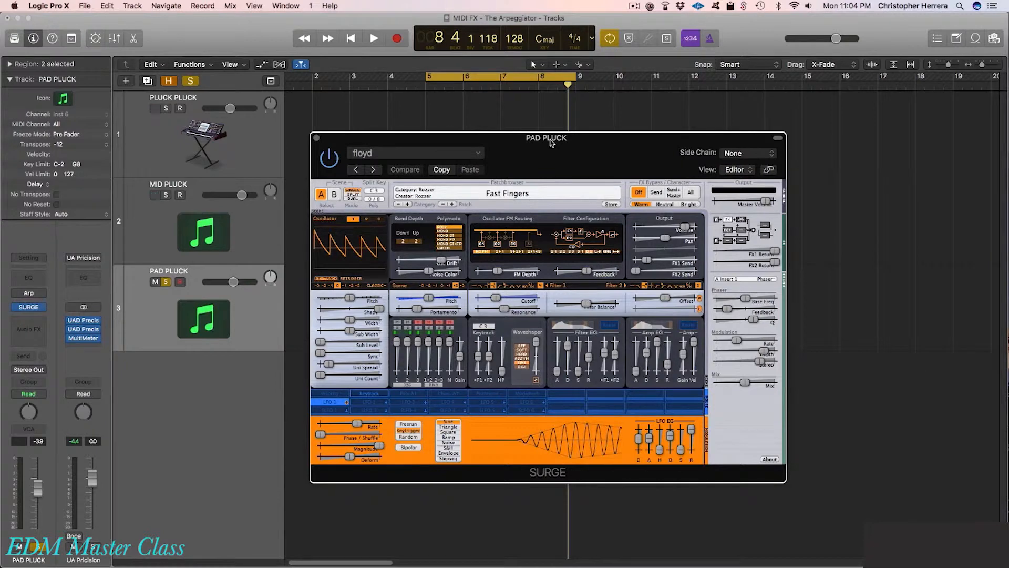
{"action": "left_click_drag", "start_coordinate": [551, 143], "coordinate": [594, 151]}
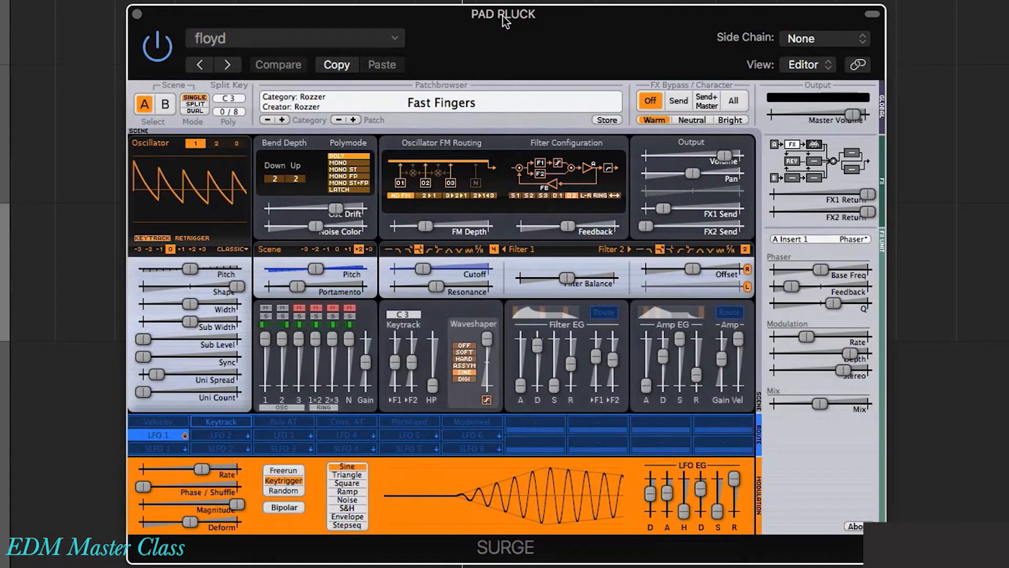
{"action": "left_click", "coordinate": [444, 104]}
{"action": "mouse_move", "coordinate": [526, 449]}
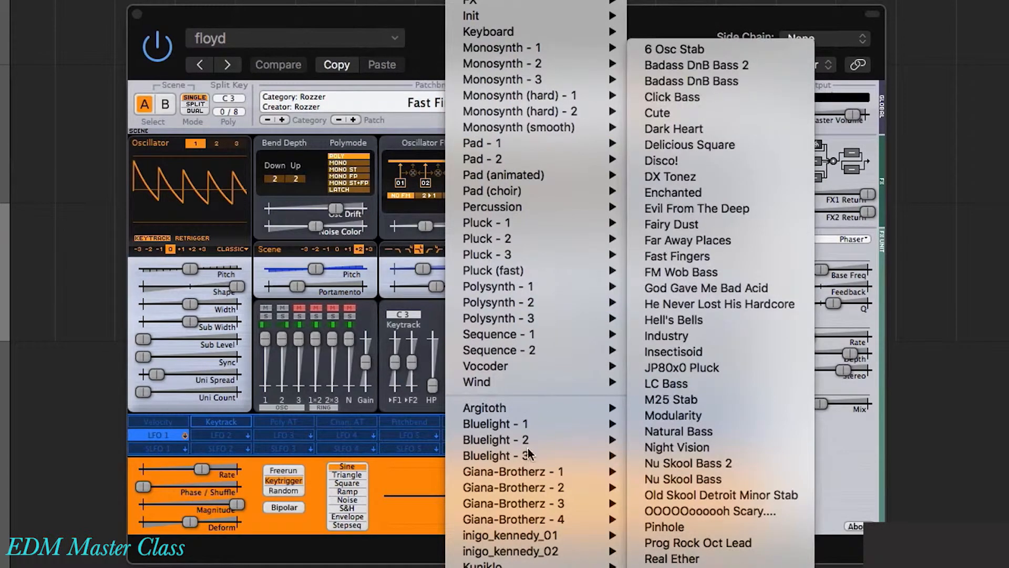
{"action": "left_click", "coordinate": [693, 21]}
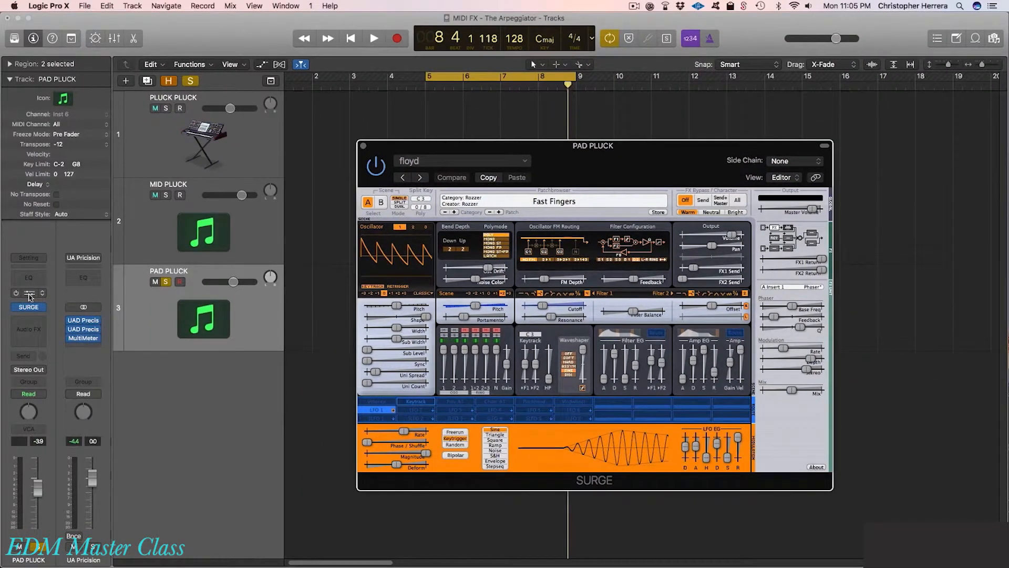
Check PAD PLUCK's Arpeggiator settings, play the regions with the Arpeggiator off, and close the SURGE window.
{"action": "left_click", "coordinate": [29, 293]}
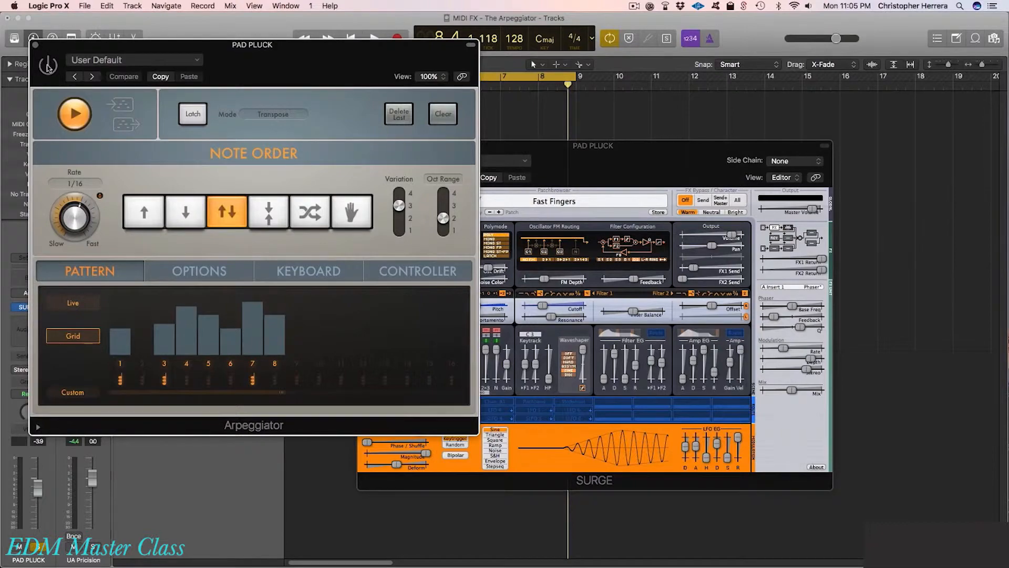
{"action": "left_click", "coordinate": [35, 48]}
{"action": "left_click_drag", "start_coordinate": [567, 164], "coordinate": [698, 177]}
{"action": "key", "text": "space"}
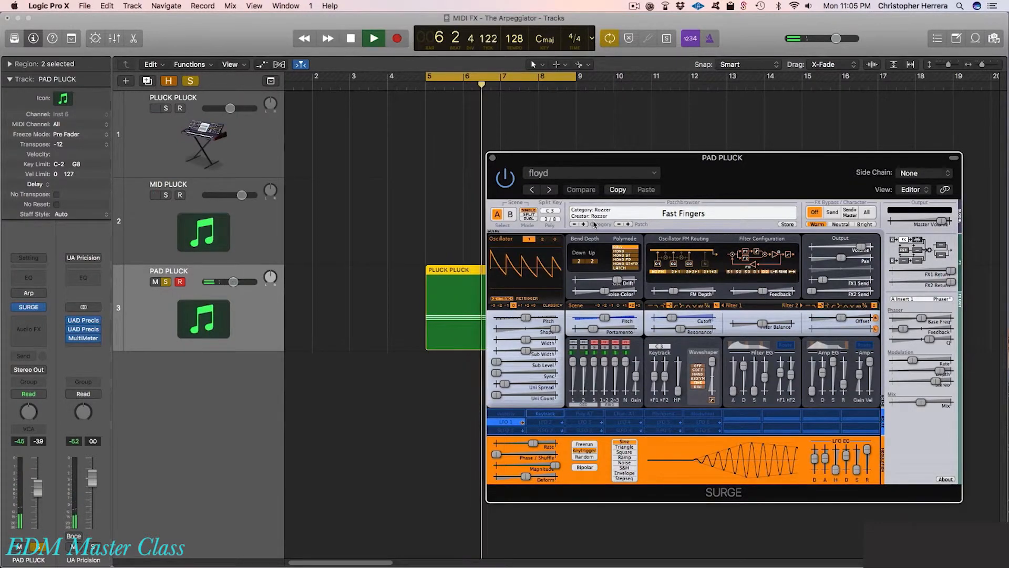
{"action": "key", "text": "space"}
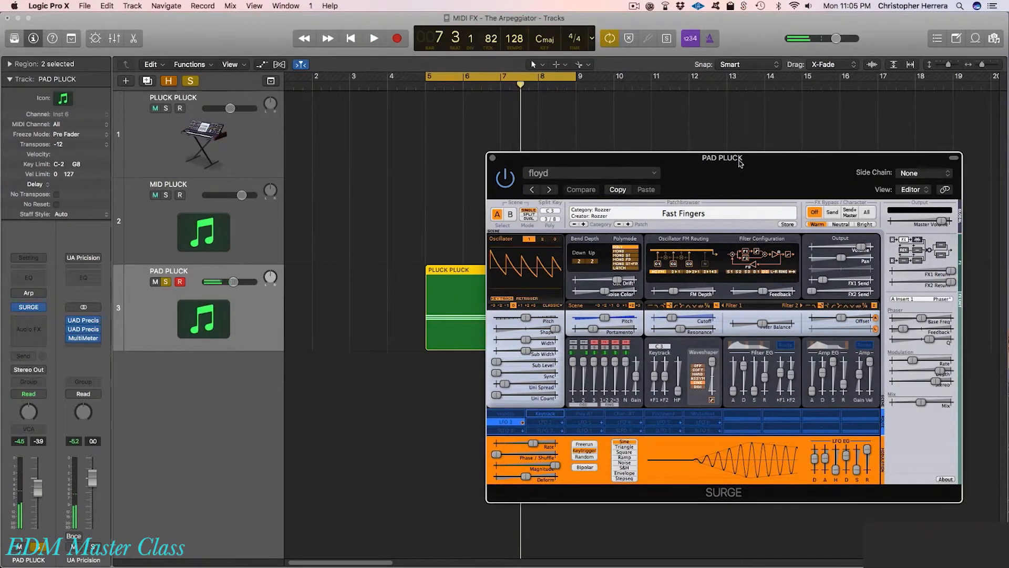
{"action": "left_click_drag", "start_coordinate": [738, 160], "coordinate": [625, 163]}
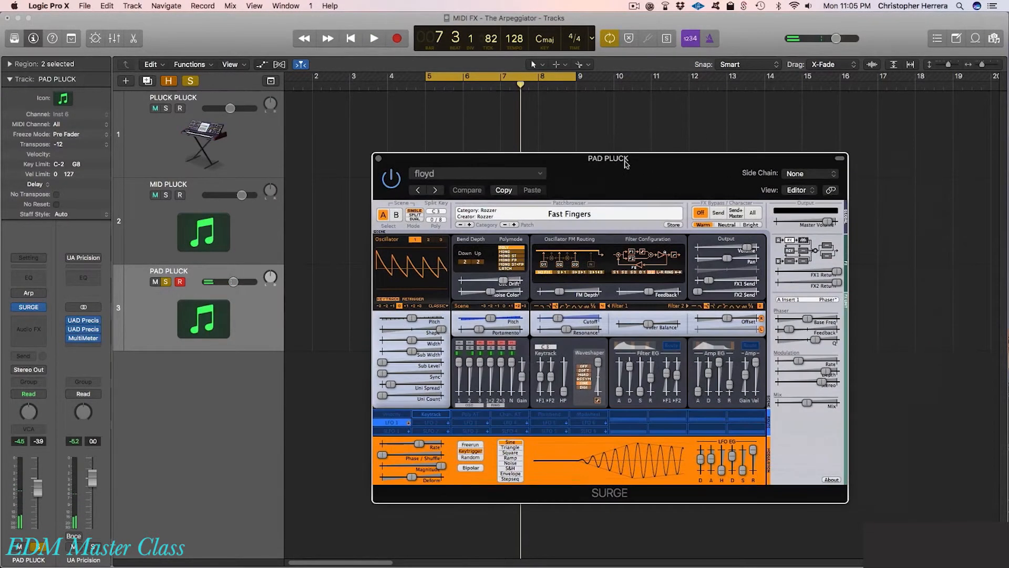
{"action": "left_click", "coordinate": [378, 157]}
Turn on the PAD PLUCK Arpeggiator, view it during playback, close it and stop playback.
{"action": "mouse_move", "coordinate": [21, 297]}
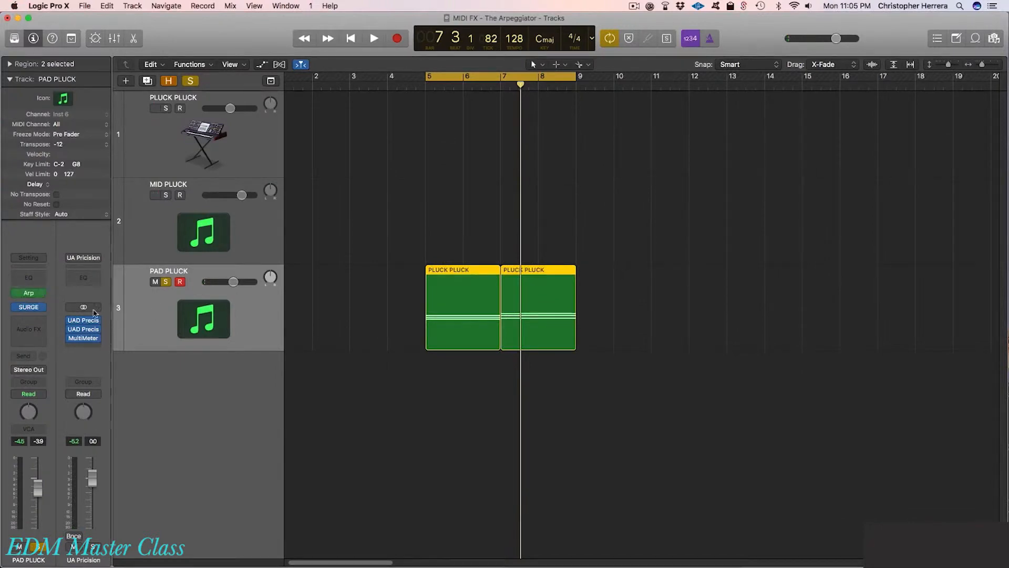
{"action": "left_click", "coordinate": [29, 293]}
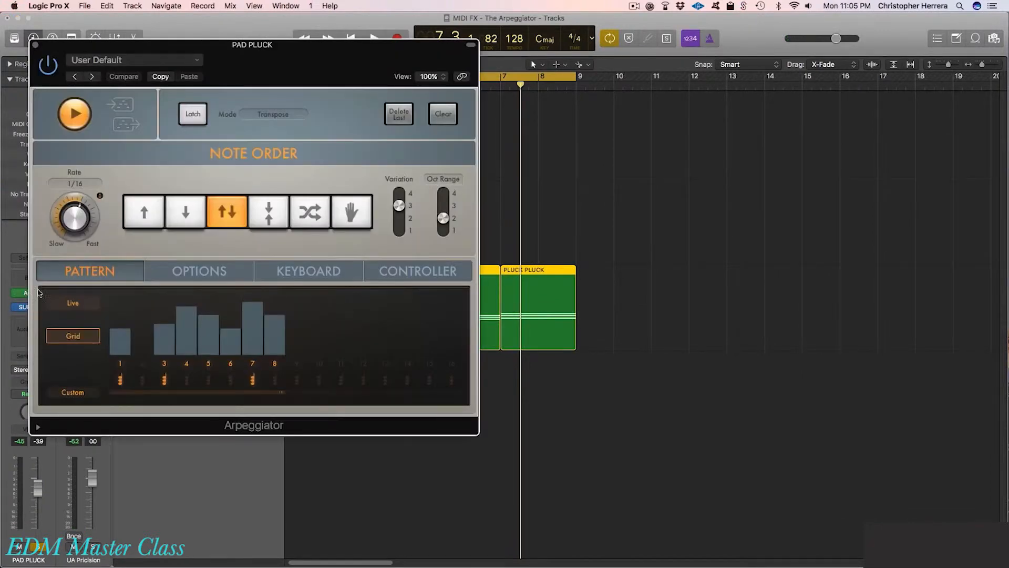
{"action": "left_click_drag", "start_coordinate": [257, 156], "coordinate": [589, 195]}
{"action": "key", "text": "space"}
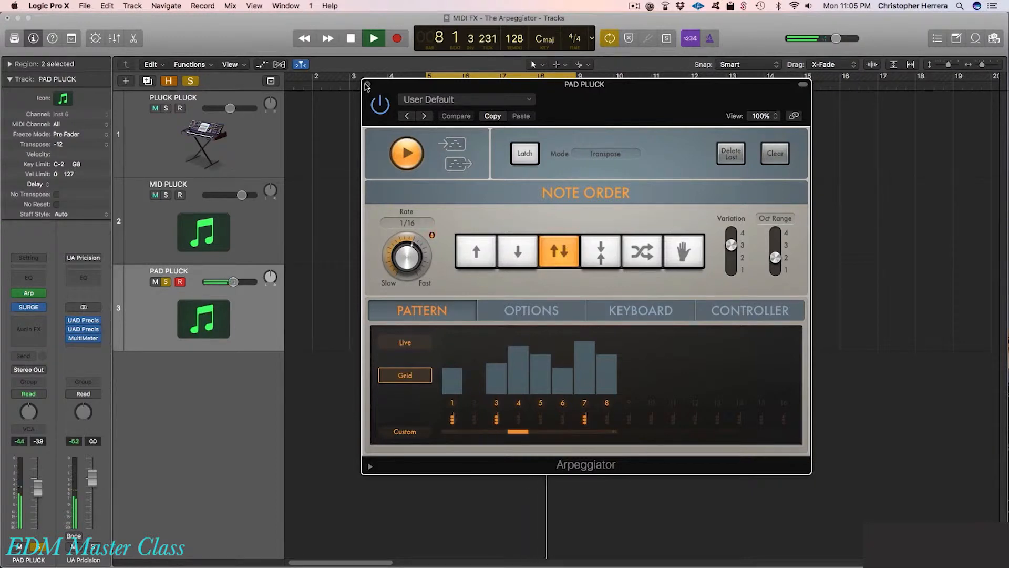
{"action": "left_click", "coordinate": [366, 85]}
{"action": "key", "text": "space"}
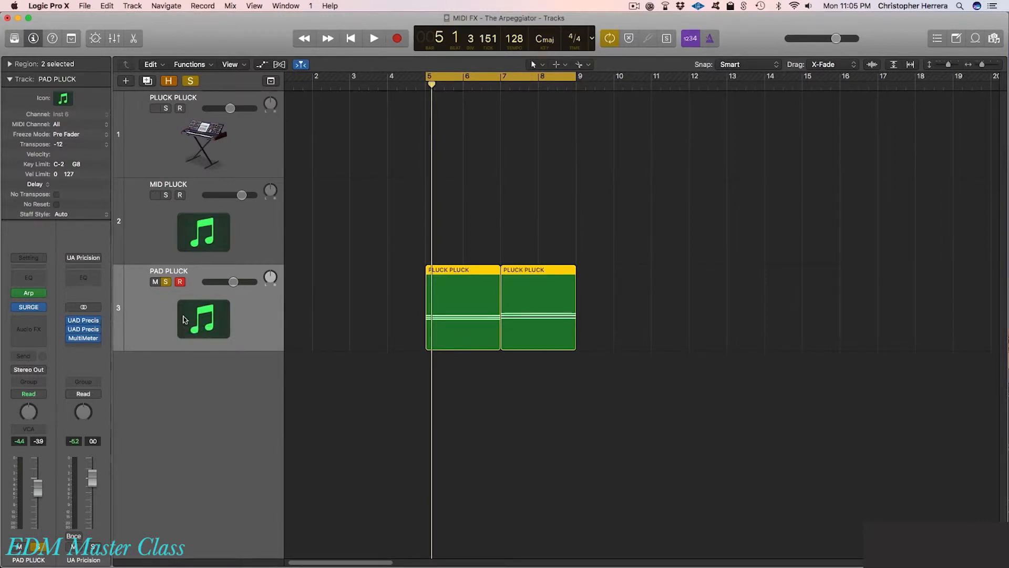
Move both regions up to the PLUCK PLUCK track, solo that track and select it.
{"action": "left_click", "coordinate": [461, 309]}
{"action": "left_click_drag", "start_coordinate": [461, 309], "coordinate": [464, 352]}
{"action": "left_click_drag", "start_coordinate": [470, 300], "coordinate": [470, 111]}
{"action": "left_click", "coordinate": [171, 109]}
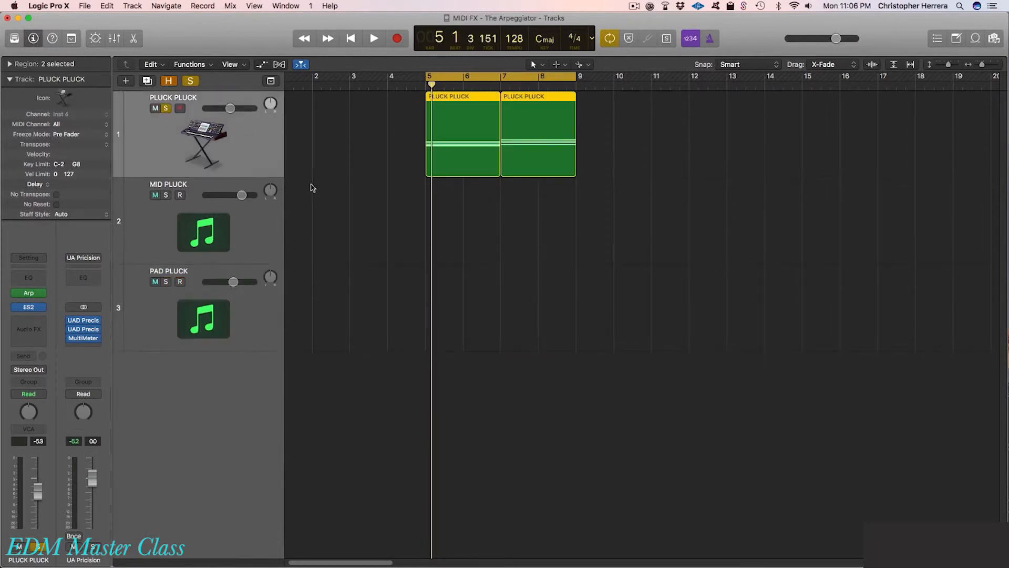
{"action": "left_click", "coordinate": [252, 225], "text": "shift"}
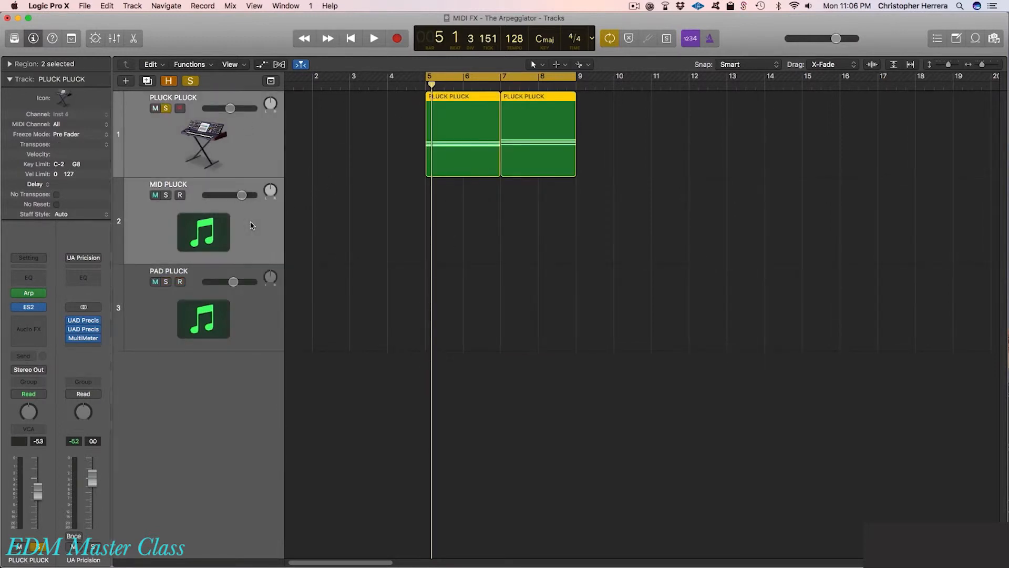
{"action": "left_click", "coordinate": [254, 316], "text": "shift"}
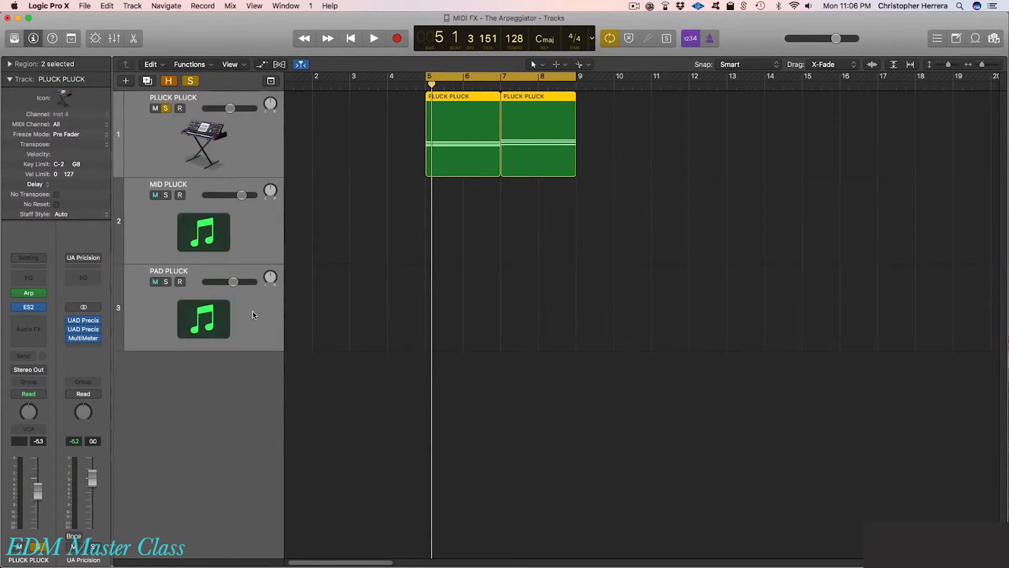
{"action": "left_click", "coordinate": [238, 391]}
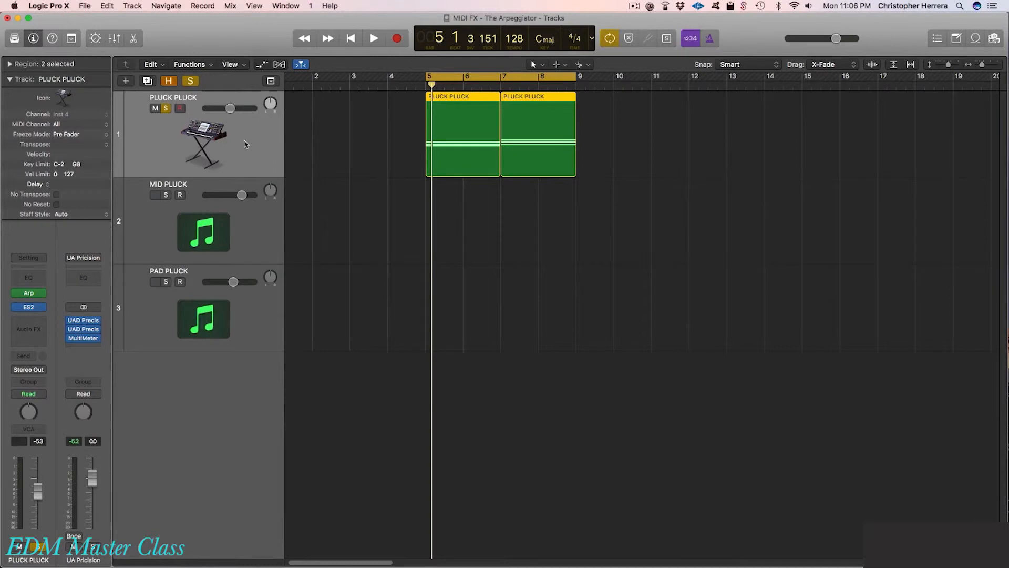
Create a Summing Stack from the PLUCK PLUCK, MID PLUCK and PAD PLUCK tracks.
{"action": "left_click", "coordinate": [252, 231], "text": "shift"}
{"action": "left_click", "coordinate": [250, 328], "text": "shift"}
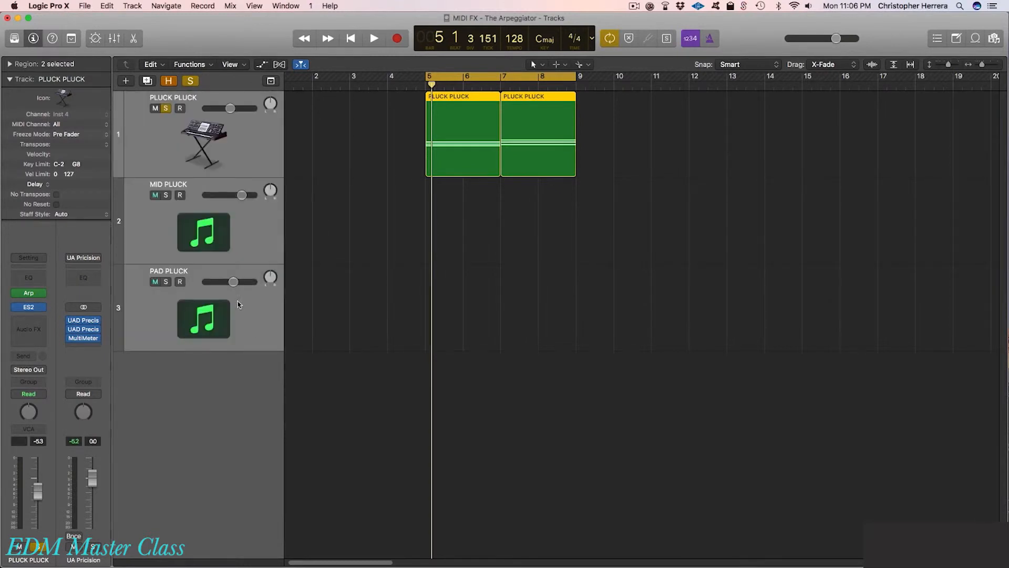
{"action": "right_click", "coordinate": [258, 164]}
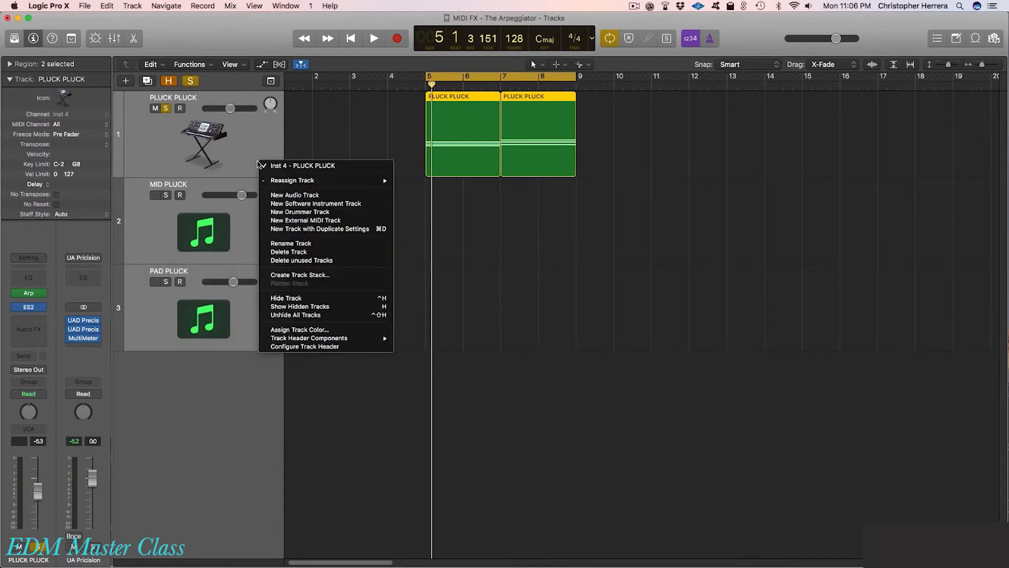
{"action": "left_click", "coordinate": [325, 275]}
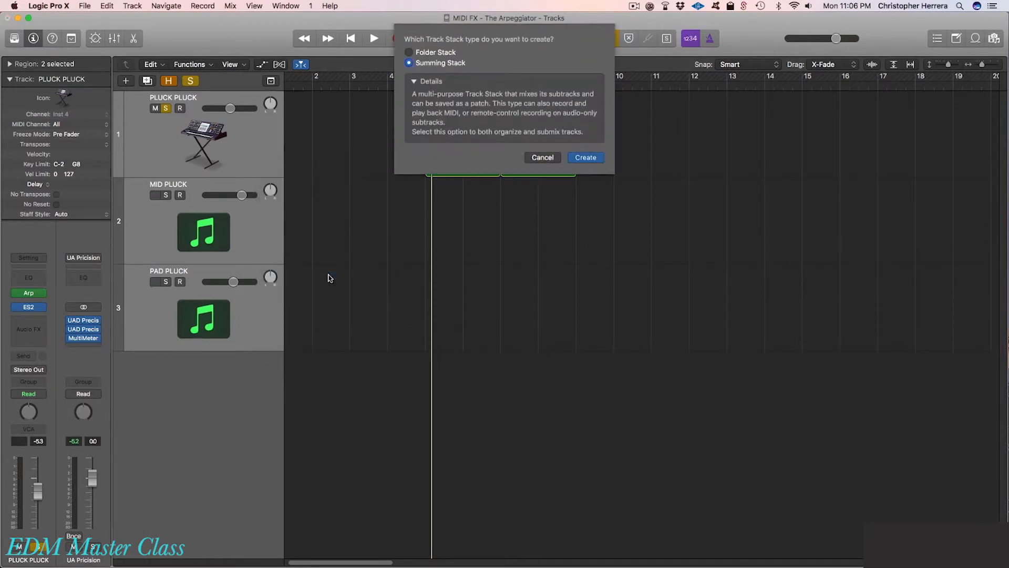
{"action": "left_click", "coordinate": [586, 157]}
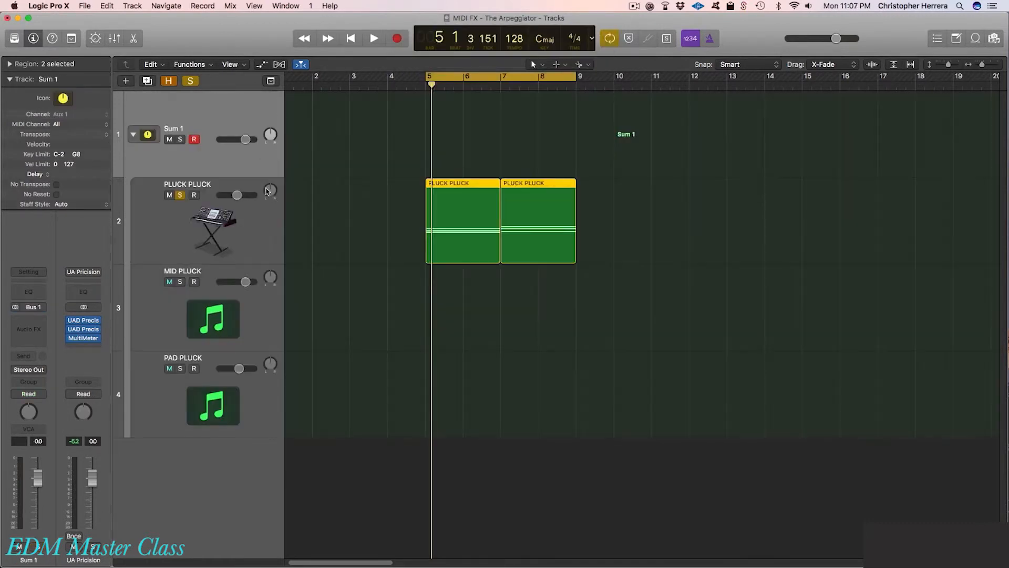
Select each of the stack's three subtracks in turn, ending on the Sum 1 main track.
{"action": "left_click", "coordinate": [263, 243]}
{"action": "left_click", "coordinate": [262, 313]}
{"action": "left_click", "coordinate": [268, 379]}
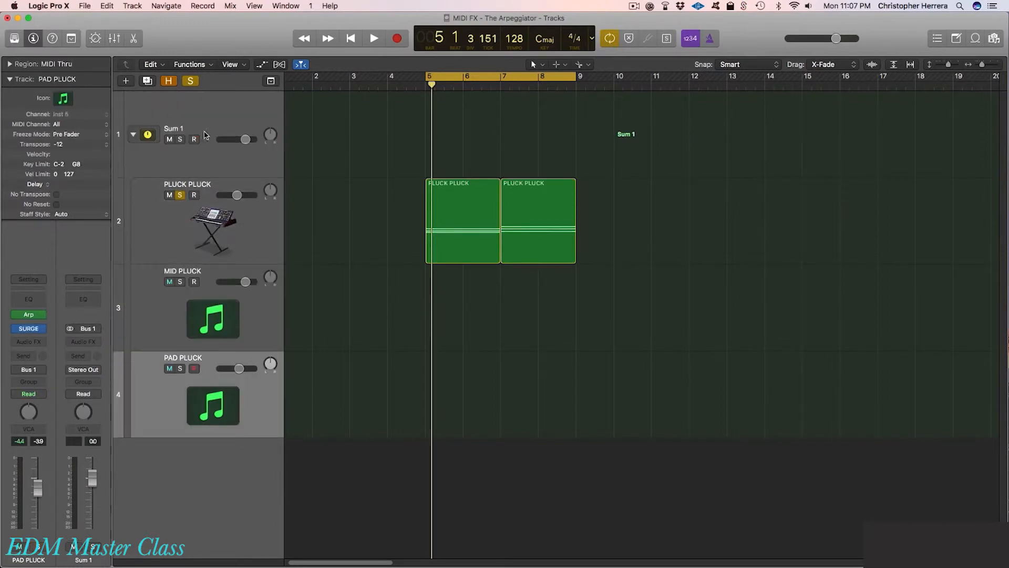
{"action": "left_click", "coordinate": [186, 129]}
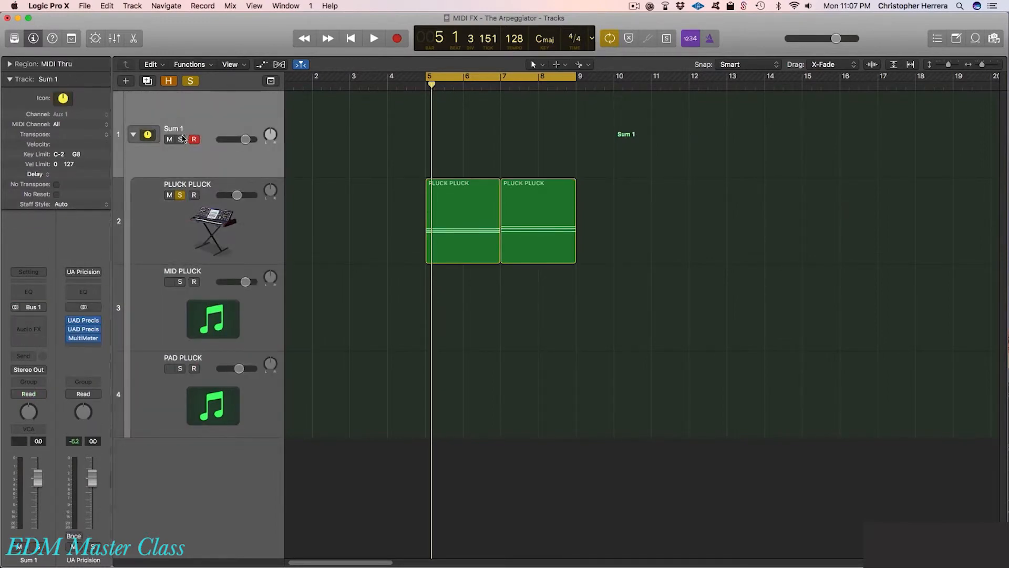
Check the stack's channel strips in the Mixer, turn off solo on PLUCK PLUCK and close the Mixer.
{"action": "key", "text": "x"}
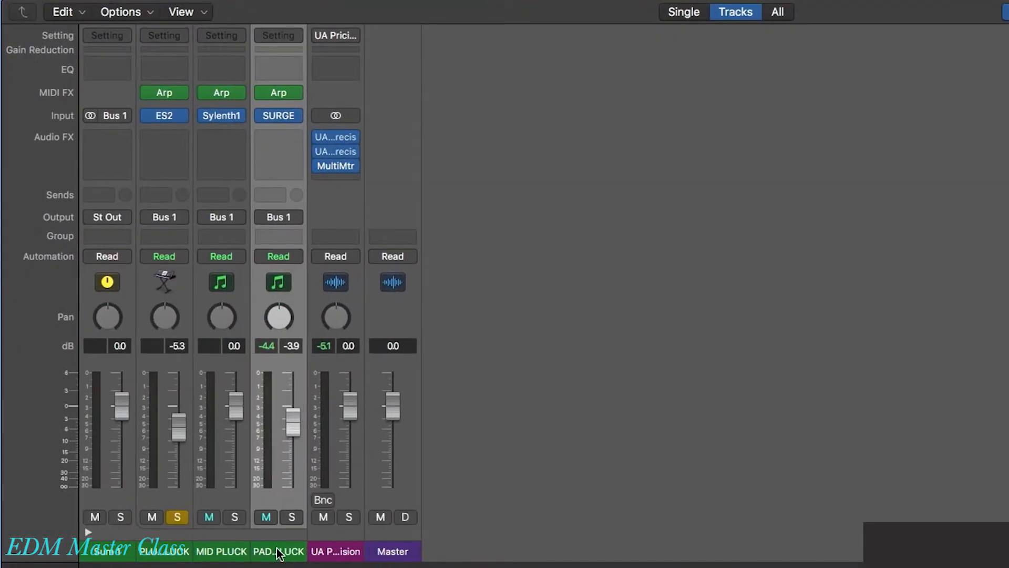
{"action": "left_click", "coordinate": [113, 548]}
{"action": "left_click", "coordinate": [164, 517]}
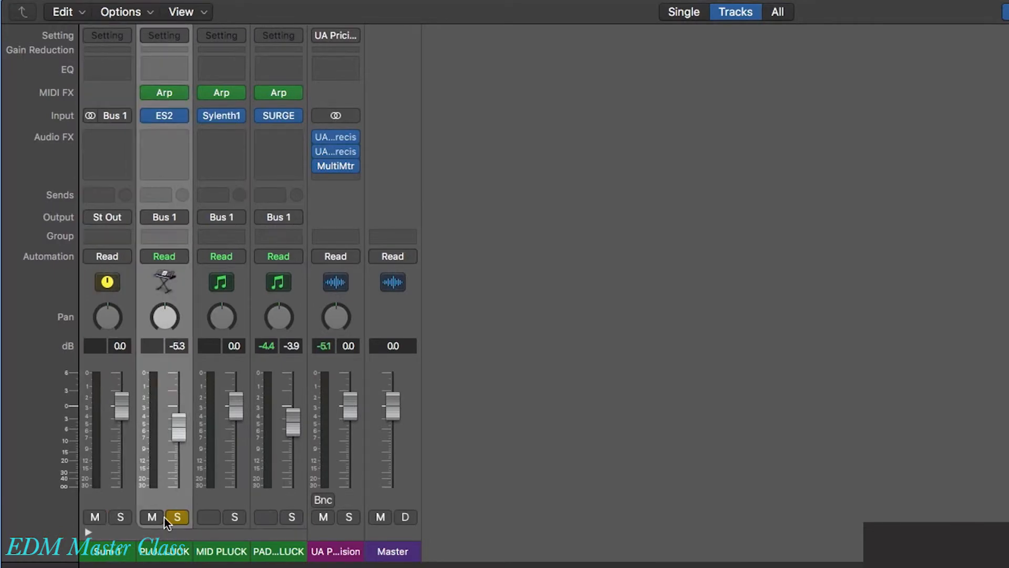
{"action": "left_click", "coordinate": [176, 517]}
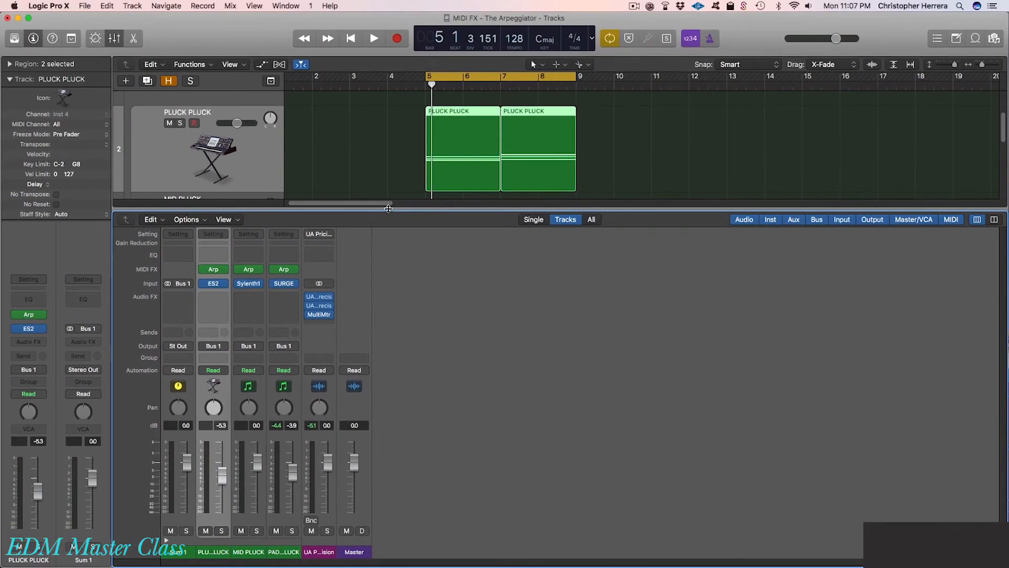
{"action": "key", "text": "x"}
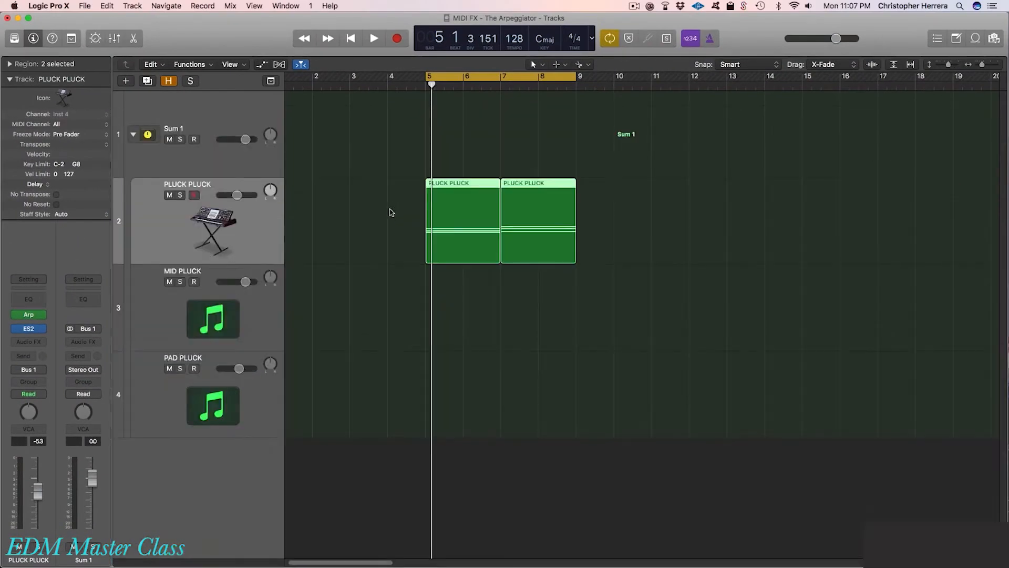
Reduce the track height, move both chord regions up to the Sum 1 track and select that track.
{"action": "key", "text": "super+Up"}
{"action": "left_click_drag", "start_coordinate": [465, 173], "coordinate": [465, 97]}
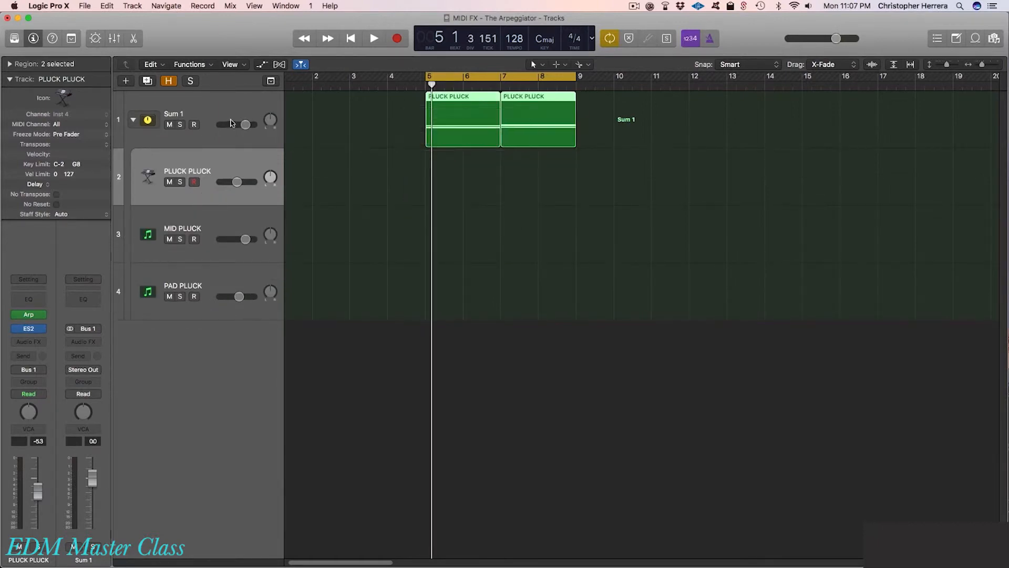
{"action": "left_click", "coordinate": [225, 115]}
Play the regions with the Mixer open and select each subtrack's channel strip in turn, ending on Sum 1.
{"action": "key", "text": "x"}
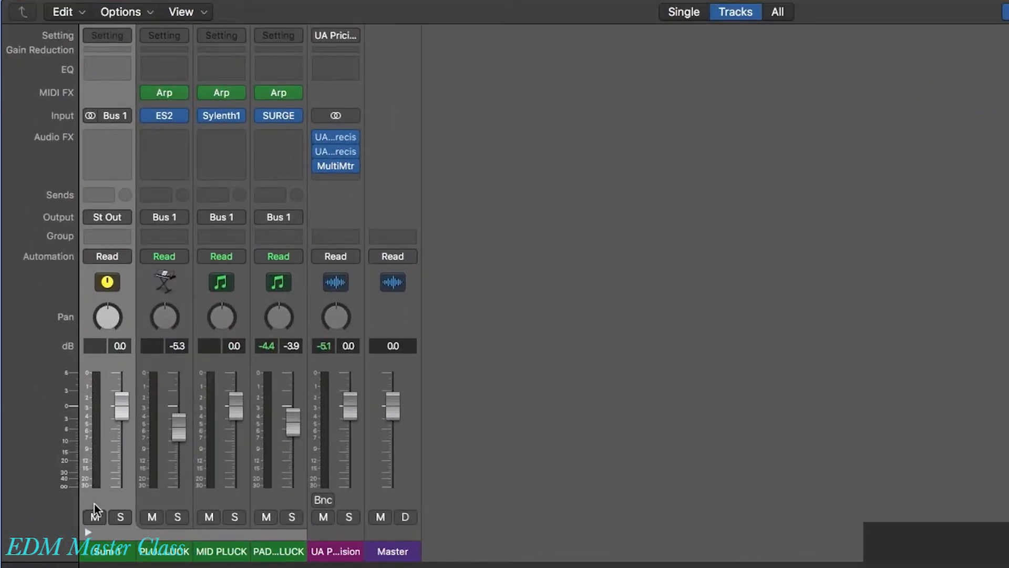
{"action": "key", "text": "space"}
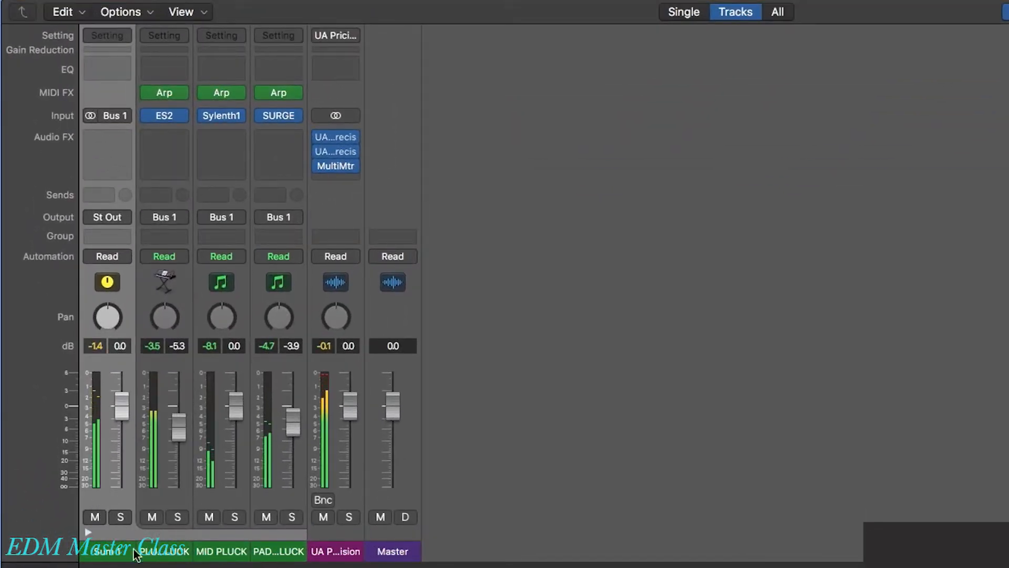
{"action": "left_click", "coordinate": [171, 550]}
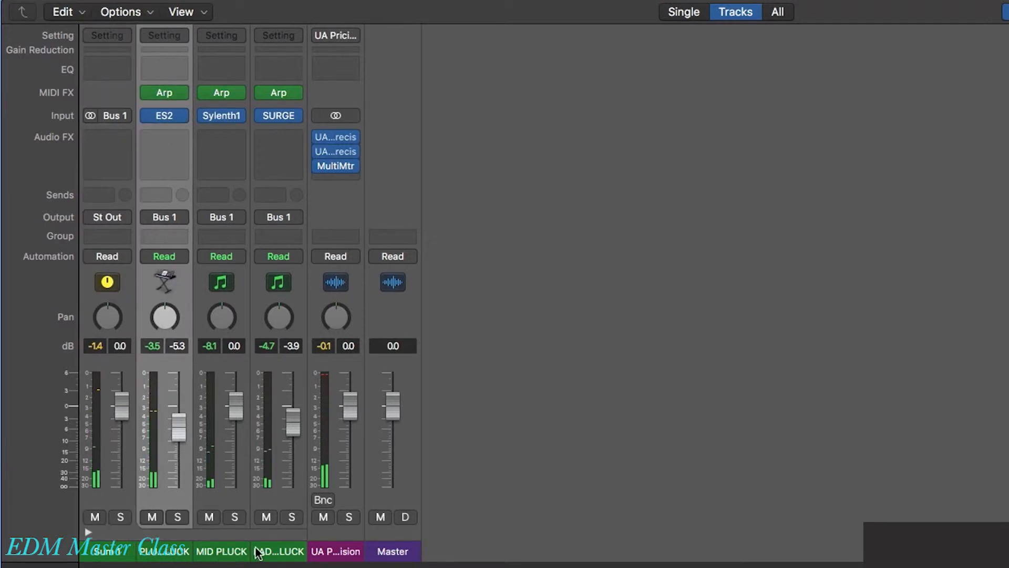
{"action": "left_click", "coordinate": [246, 550]}
{"action": "left_click", "coordinate": [275, 550]}
{"action": "left_click", "coordinate": [97, 551]}
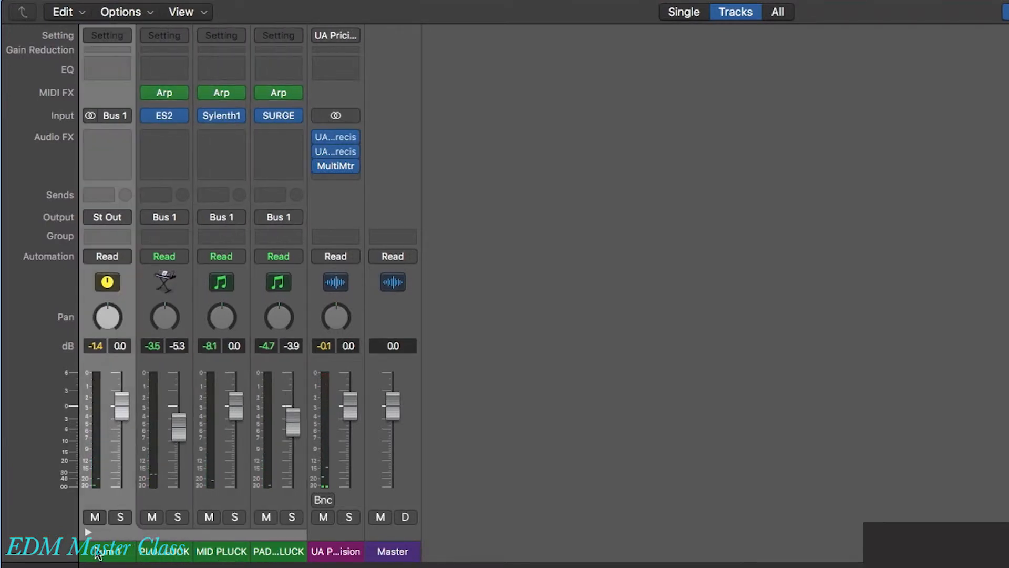
Solo and unsolo the Sum 1 channel and the PLUCK PLUCK channel in the Mixer to compare them during playback.
{"action": "left_click", "coordinate": [120, 517]}
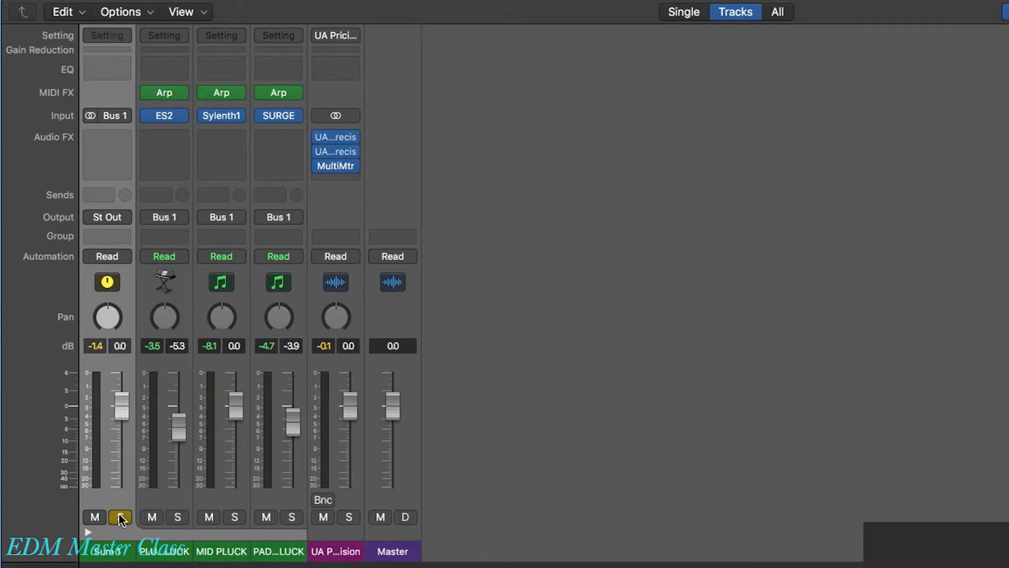
{"action": "left_click", "coordinate": [178, 516]}
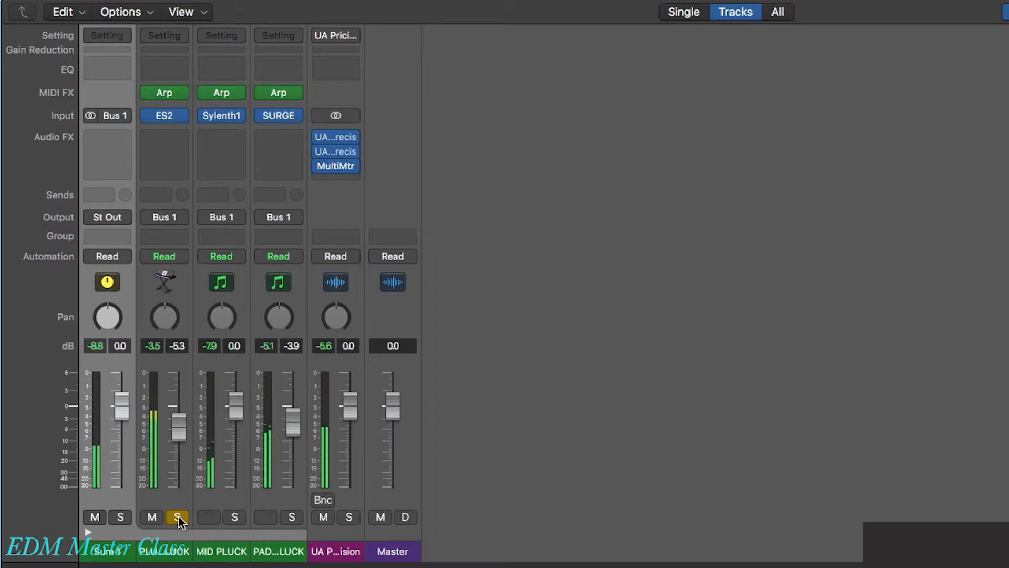
{"action": "left_click", "coordinate": [178, 517]}
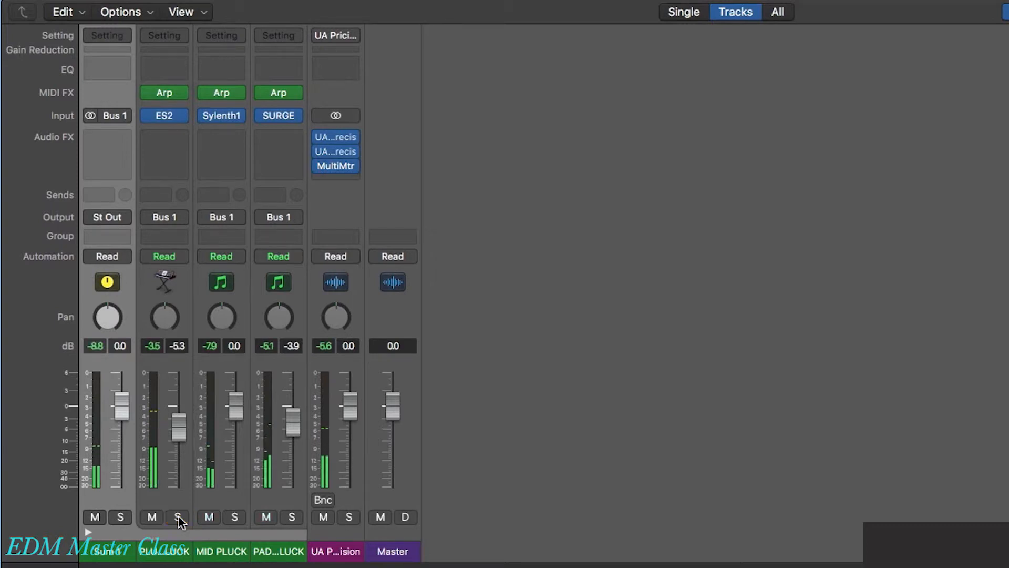
Solo the MID PLUCK, PAD PLUCK and Sum 1 channels in turn during playback to compare them, leaving all unsoloed.
{"action": "left_click", "coordinate": [234, 518]}
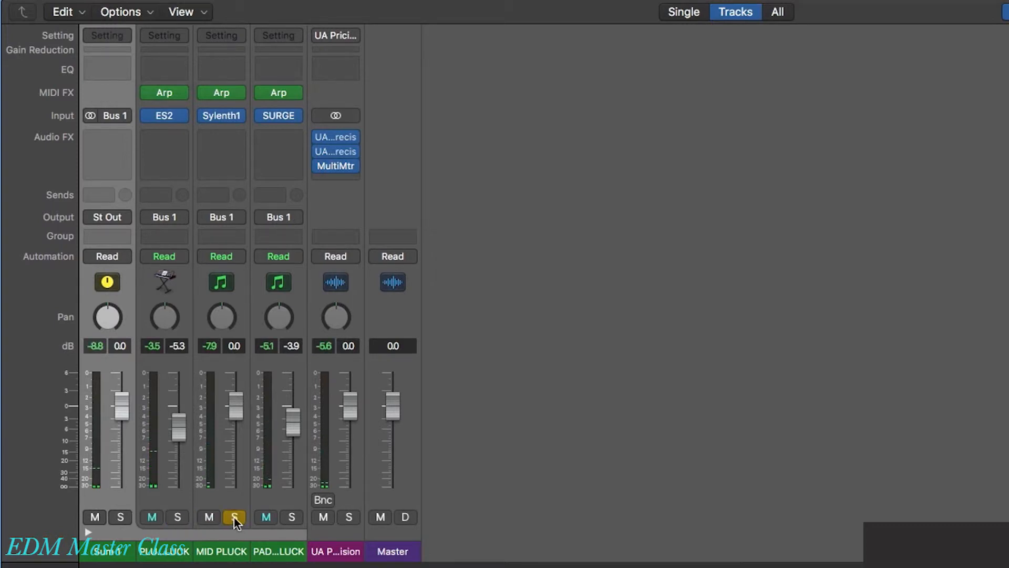
{"action": "left_click", "coordinate": [290, 517]}
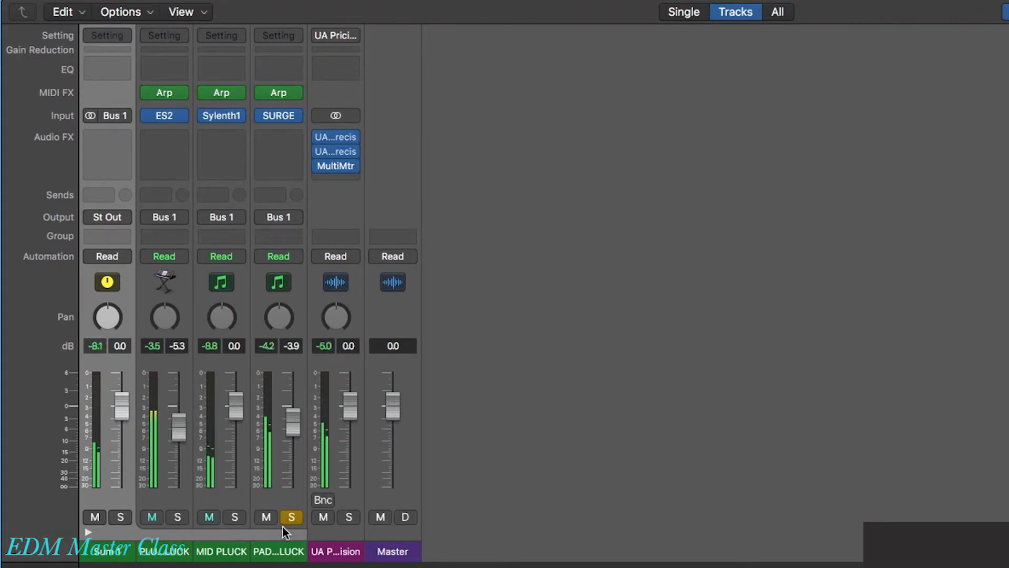
{"action": "left_click", "coordinate": [290, 518]}
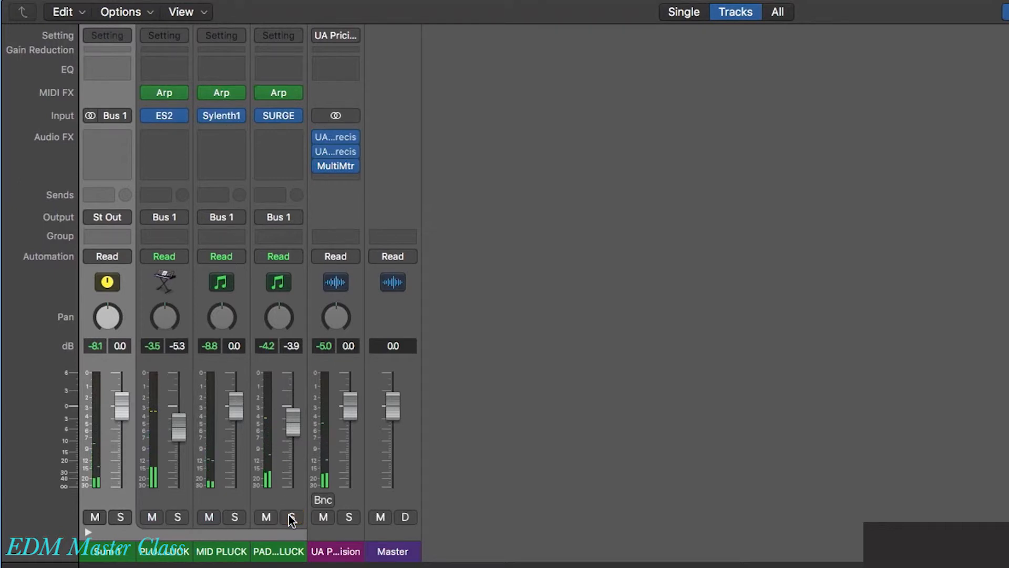
{"action": "left_click", "coordinate": [120, 517]}
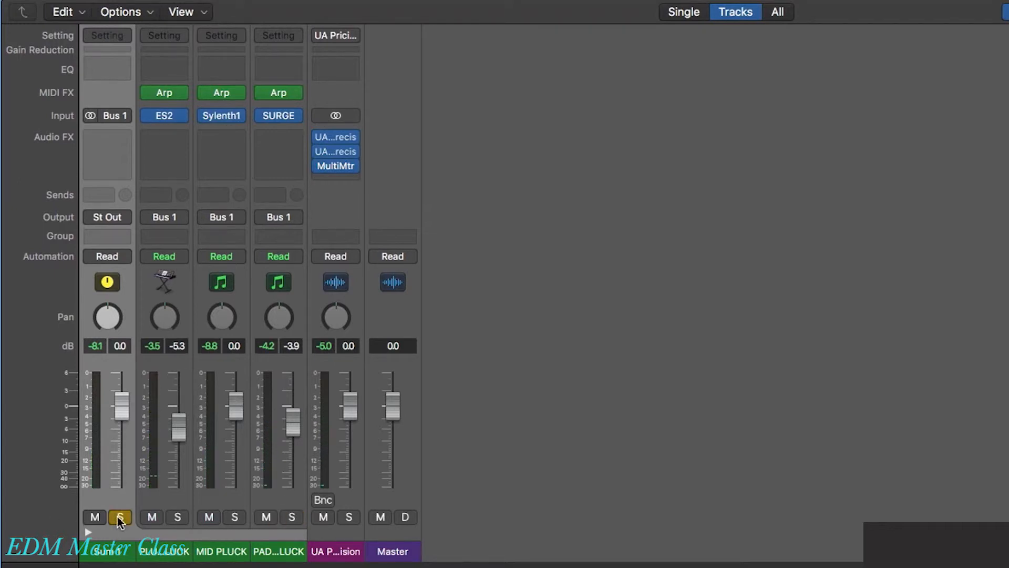
{"action": "left_click", "coordinate": [121, 517]}
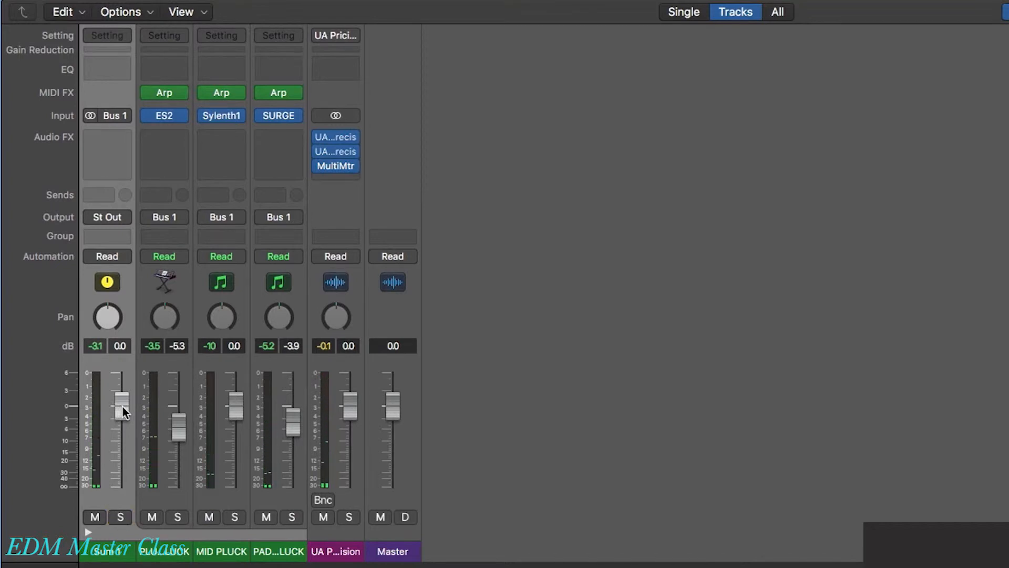
Set the channel levels to -3.9 dB for PLUCK PLUCK, -1.9 for MID PLUCK, -4.1 for PAD PLUCK and 0.0 for Sum 1.
{"action": "mouse_move", "coordinate": [123, 411]}
{"action": "left_mouse_down"}
{"action": "mouse_move", "coordinate": [123, 434]}
{"action": "mouse_move", "coordinate": [123, 410]}
{"action": "left_mouse_up"}
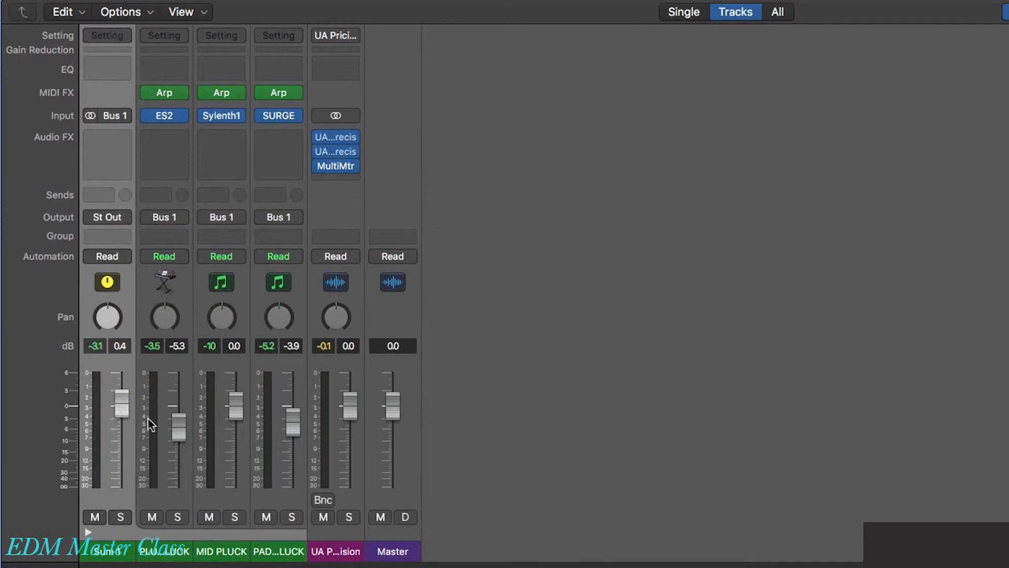
{"action": "left_click_drag", "start_coordinate": [234, 405], "coordinate": [194, 448]}
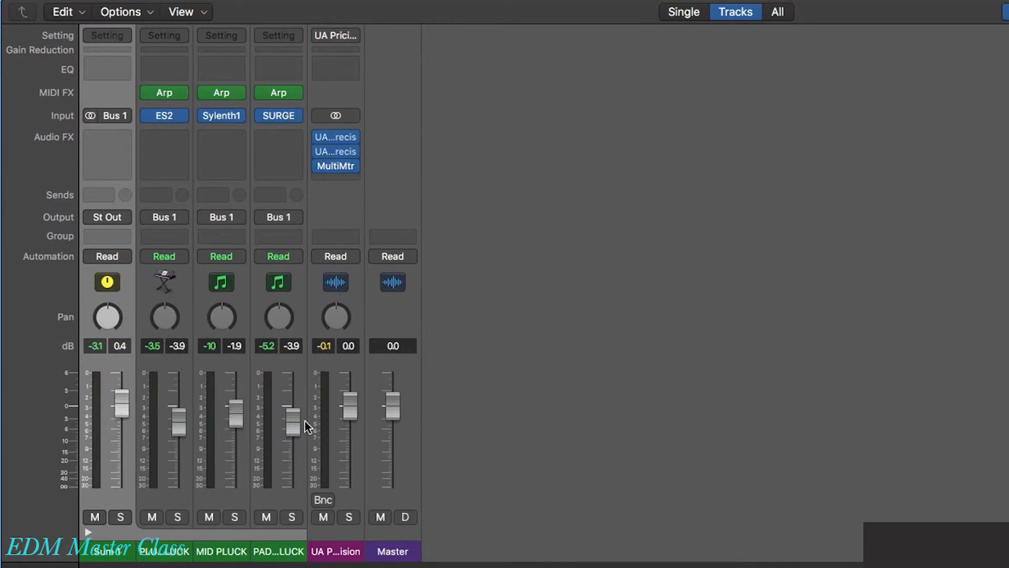
{"action": "left_click_drag", "start_coordinate": [307, 427], "coordinate": [307, 429]}
{"action": "left_click_drag", "start_coordinate": [121, 405], "coordinate": [121, 411]}
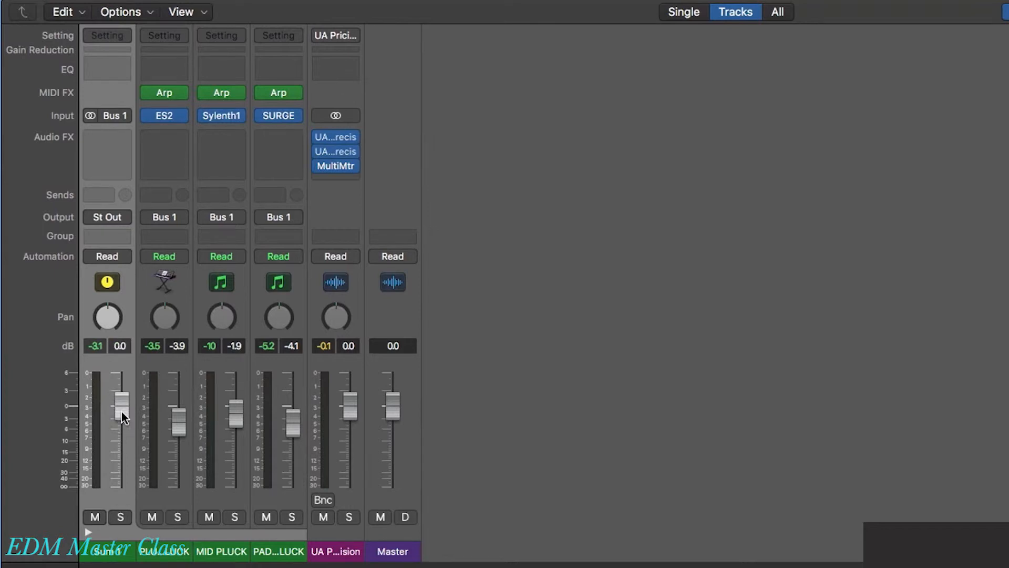
Insert a stereo Compressor on the Sum 1 channel and set it to the Studio FET model.
{"action": "left_click", "coordinate": [118, 153]}
{"action": "mouse_move", "coordinate": [125, 197]}
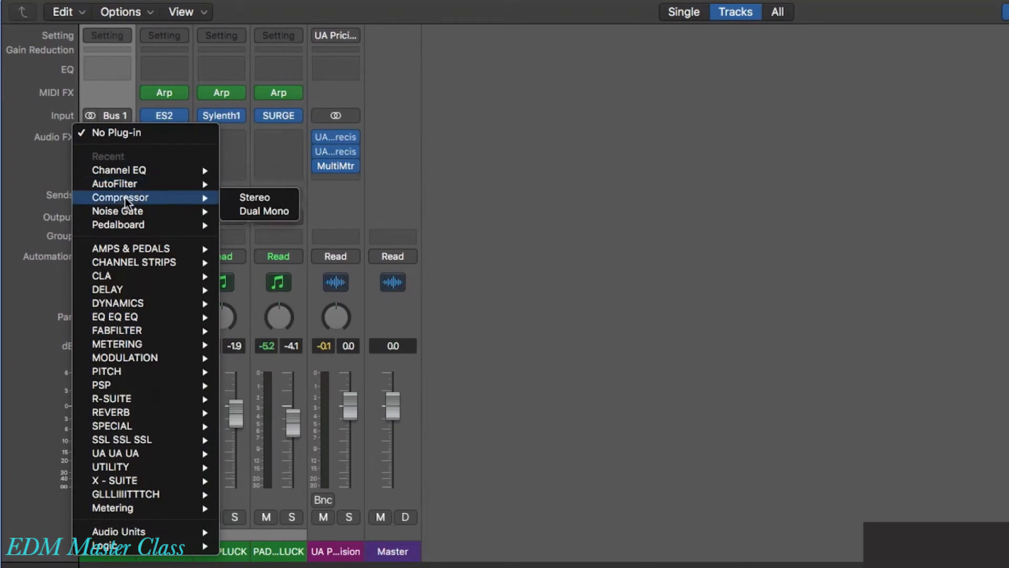
{"action": "left_click", "coordinate": [276, 198]}
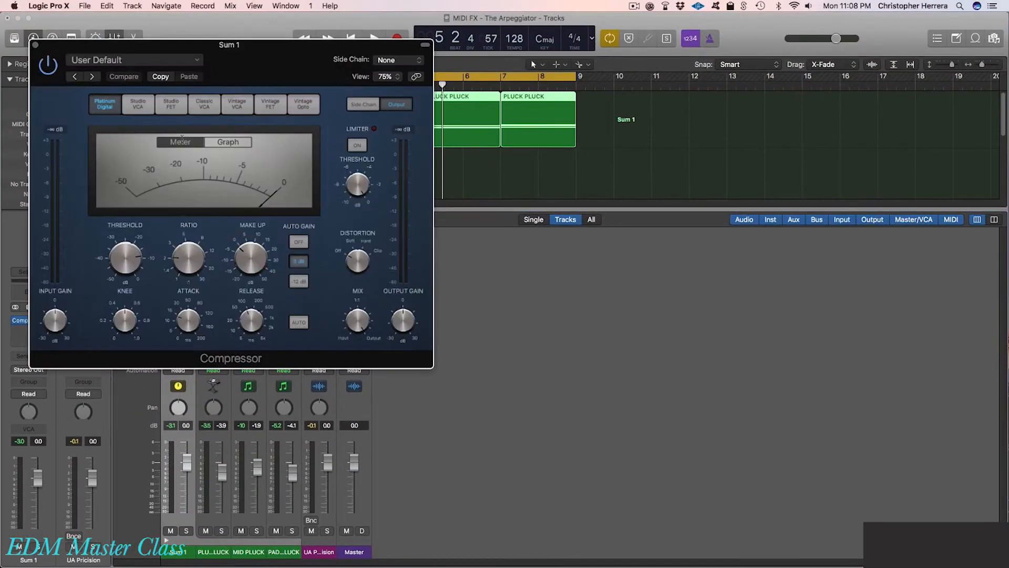
{"action": "left_click_drag", "start_coordinate": [236, 70], "coordinate": [638, 184]}
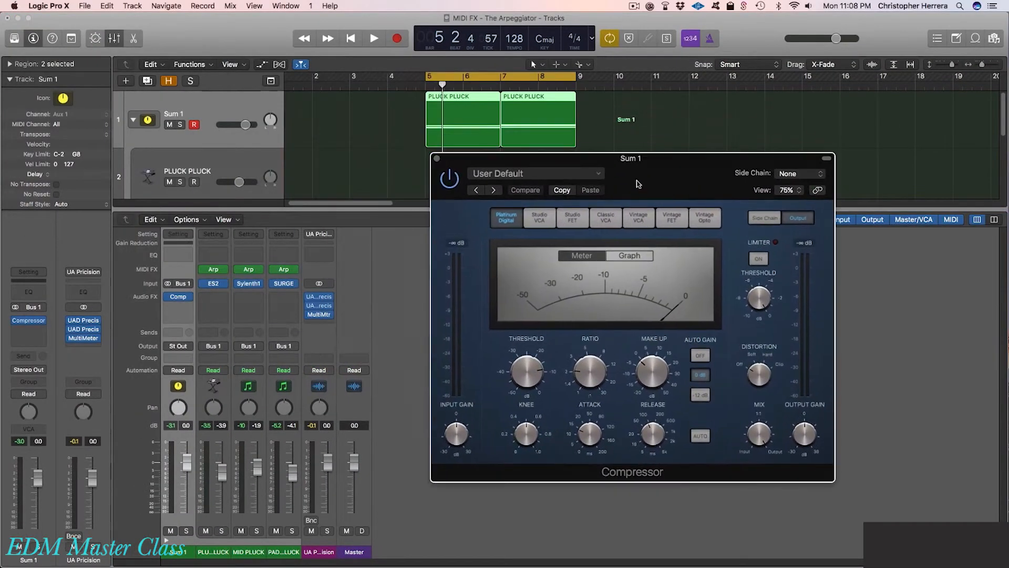
{"action": "left_click", "coordinate": [573, 217]}
Adjust the Compressor's threshold and raise its ratio during playback, checking it against bypass before closing the plug-in and Mixer.
{"action": "key", "text": "space"}
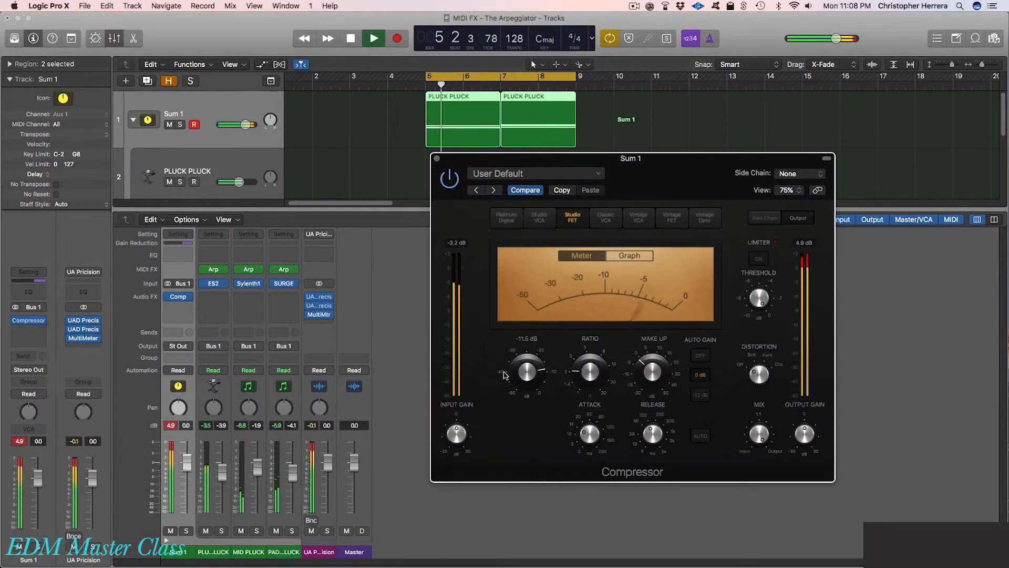
{"action": "left_click_drag", "start_coordinate": [589, 368], "coordinate": [588, 359]}
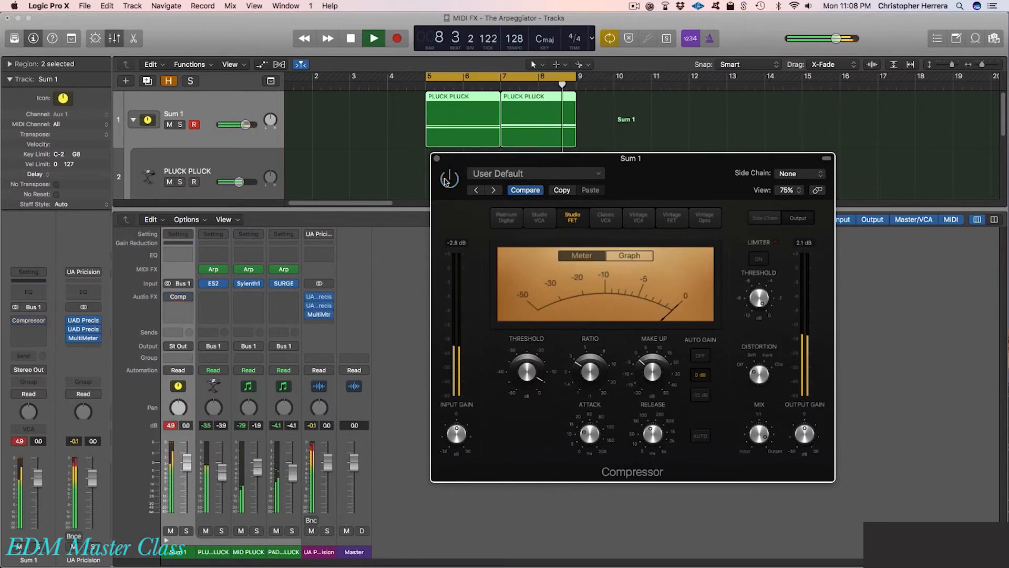
{"action": "left_click", "coordinate": [448, 179]}
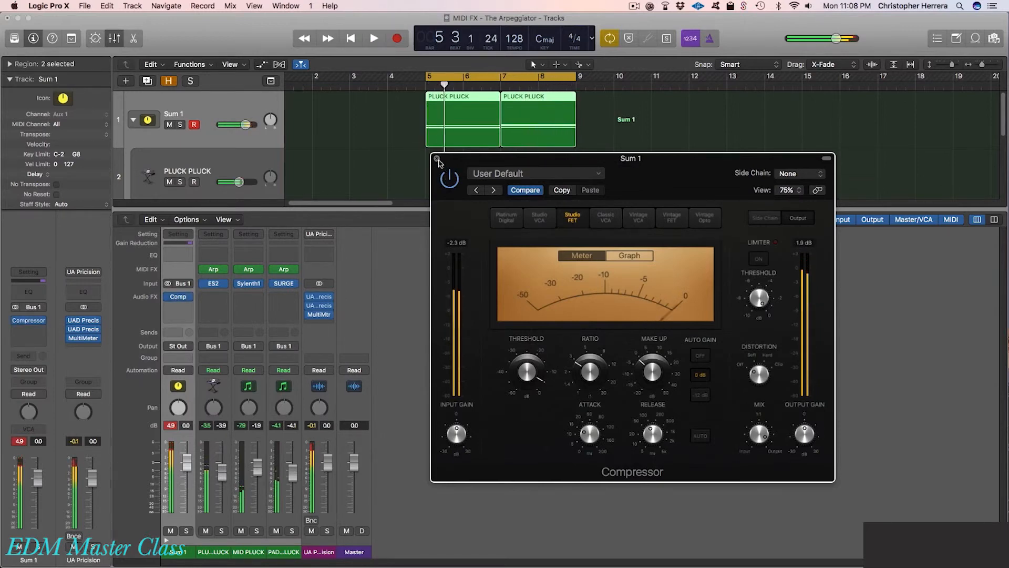
{"action": "left_click", "coordinate": [438, 159]}
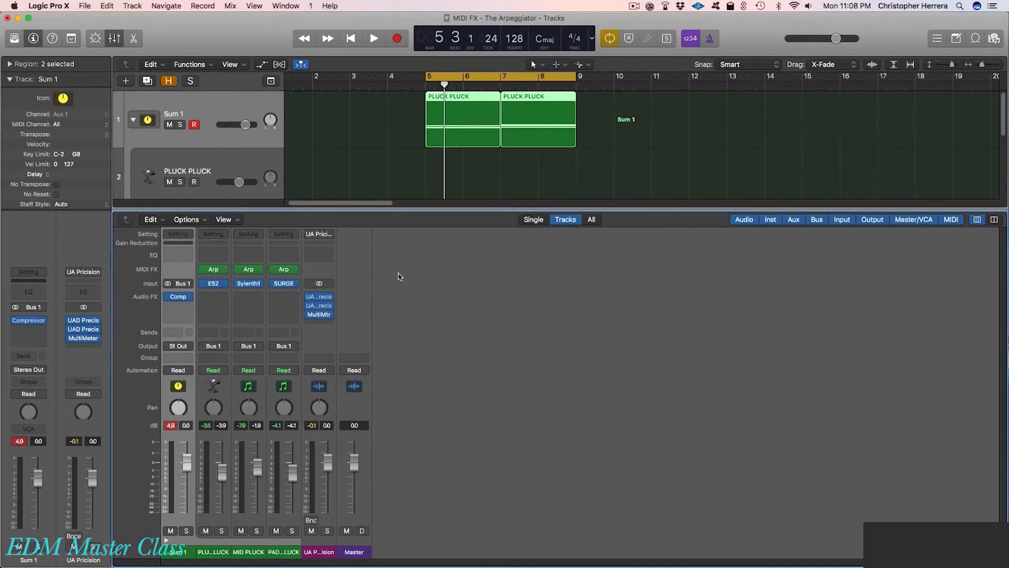
{"action": "key", "text": "x"}
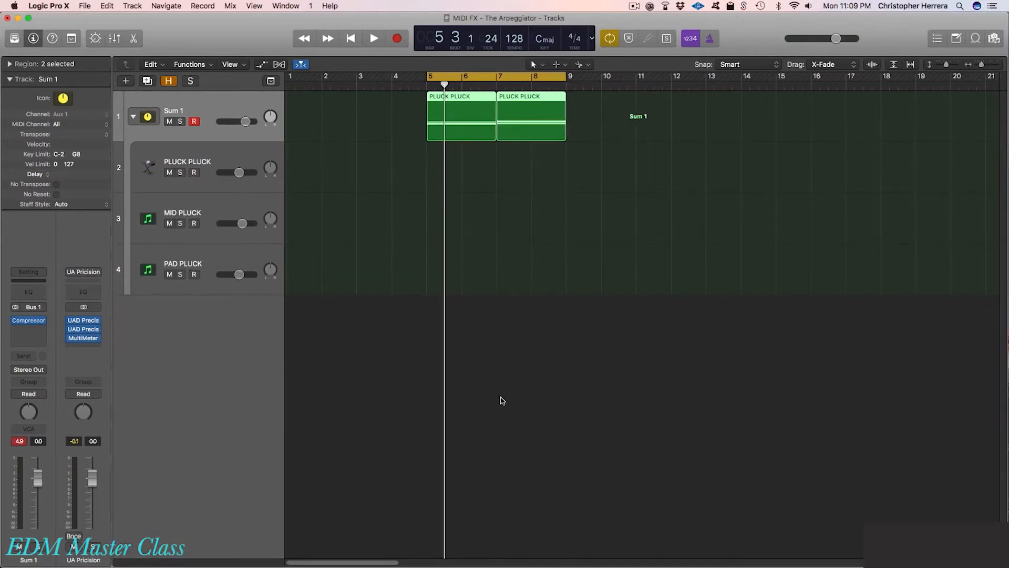
Copy the two chord regions from Sum 1 onto its three subtracks, undo the copies and return the originals to Sum 1.
{"action": "left_click_drag", "start_coordinate": [360, 113], "coordinate": [566, 146]}
{"action": "key", "text": "super+Down"}
{"action": "key", "text": "super+Down"}
{"action": "key", "text": "super+Right"}
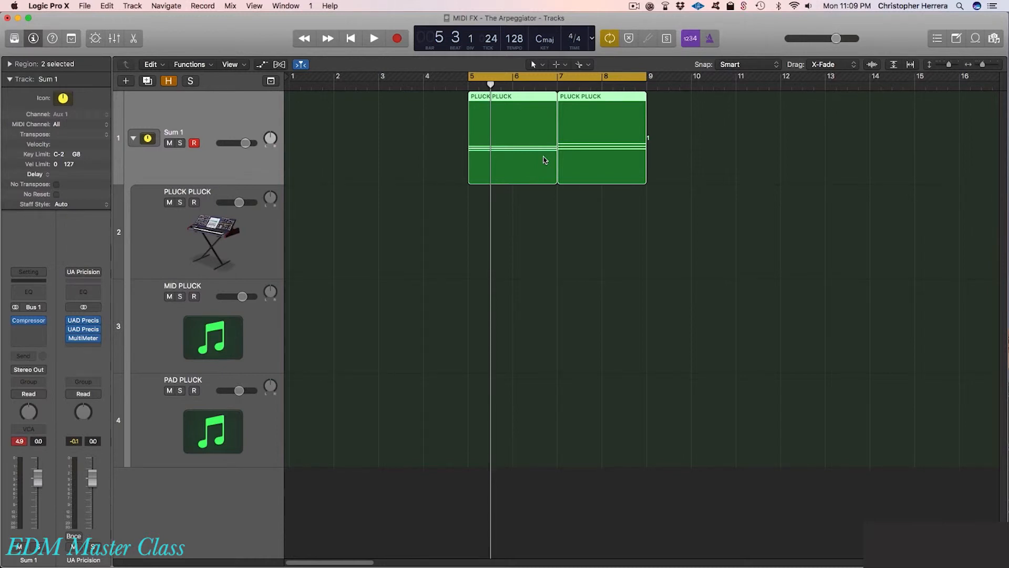
{"action": "left_click_drag", "start_coordinate": [543, 160], "coordinate": [531, 394]}
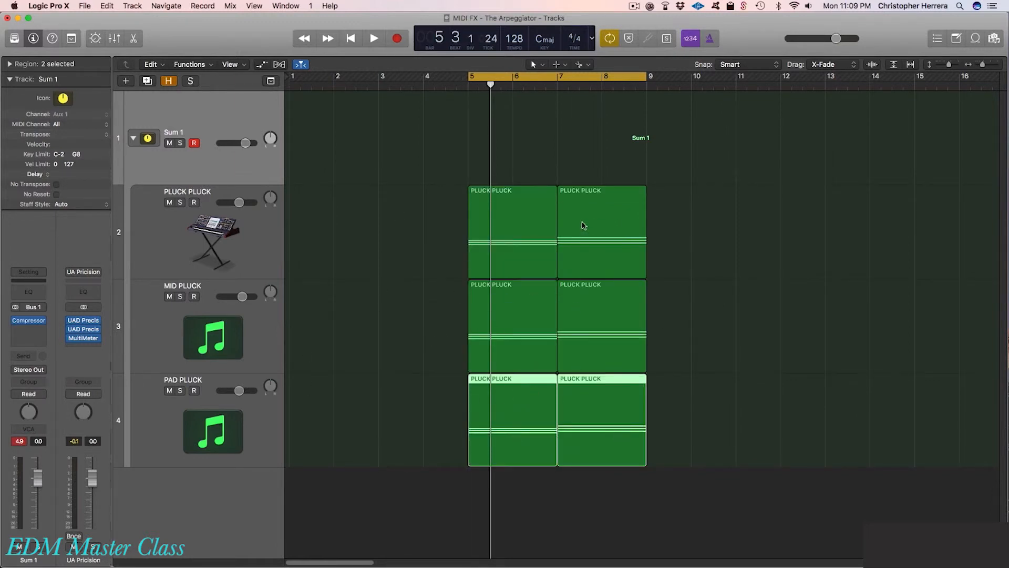
{"action": "key", "text": "super+z"}
{"action": "key", "text": "super+z"}
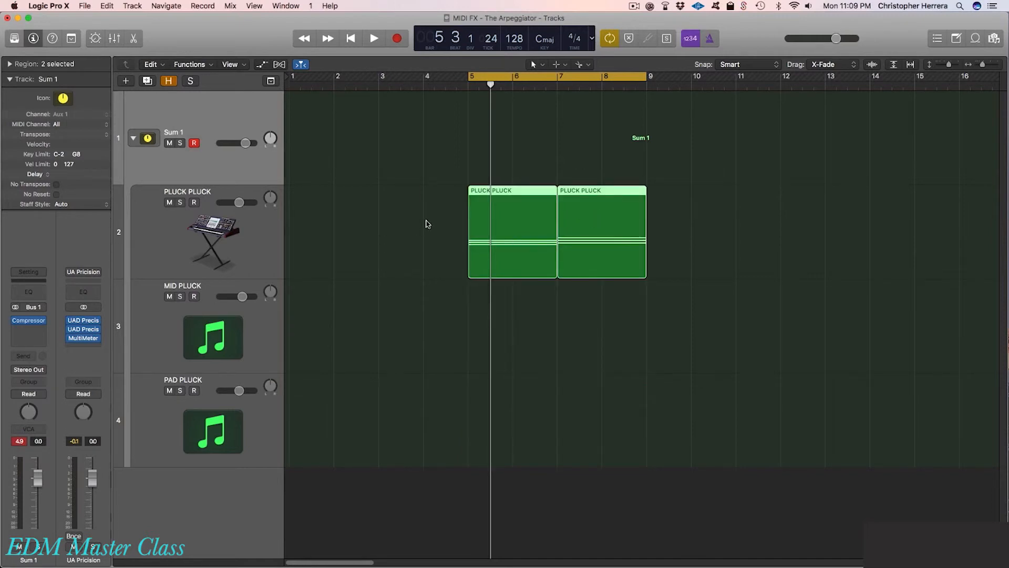
{"action": "left_click_drag", "start_coordinate": [427, 221], "coordinate": [678, 263]}
{"action": "left_click_drag", "start_coordinate": [503, 209], "coordinate": [505, 111]}
Play the chord regions from the Sum 1 track and select the PLUCK PLUCK subtrack.
{"action": "key", "text": "space"}
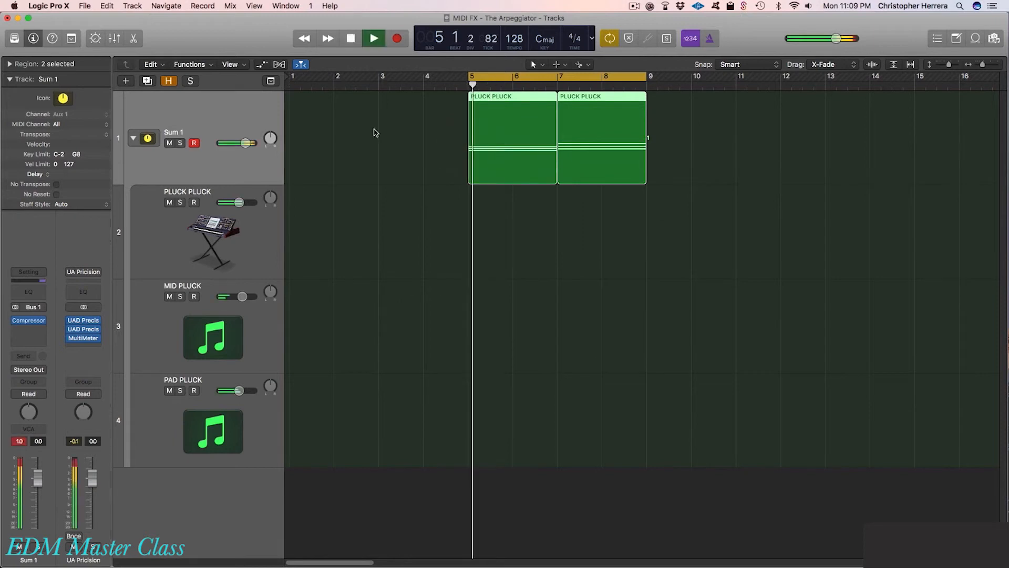
{"action": "left_click", "coordinate": [253, 248]}
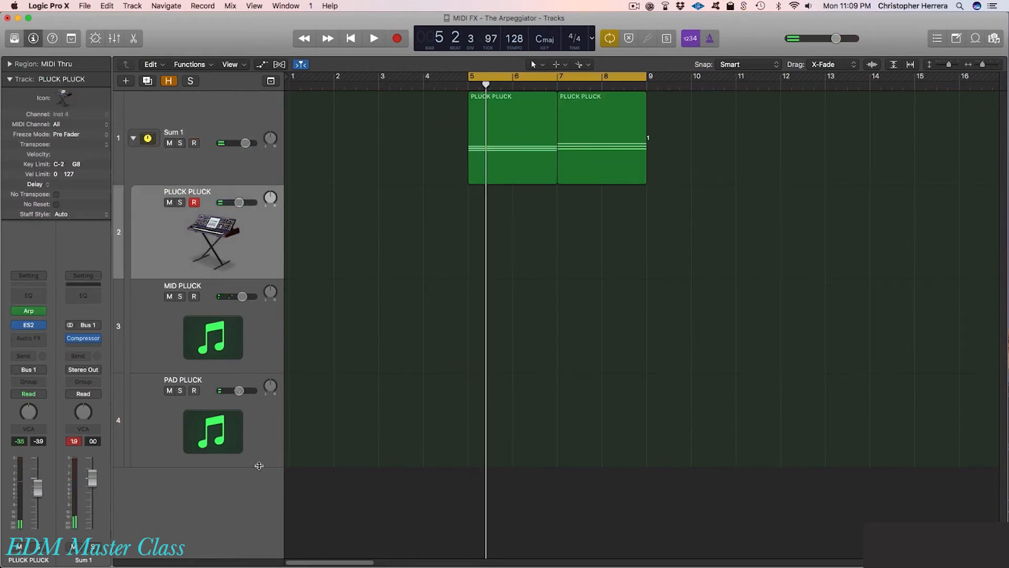
{"action": "key", "text": "super+Left"}
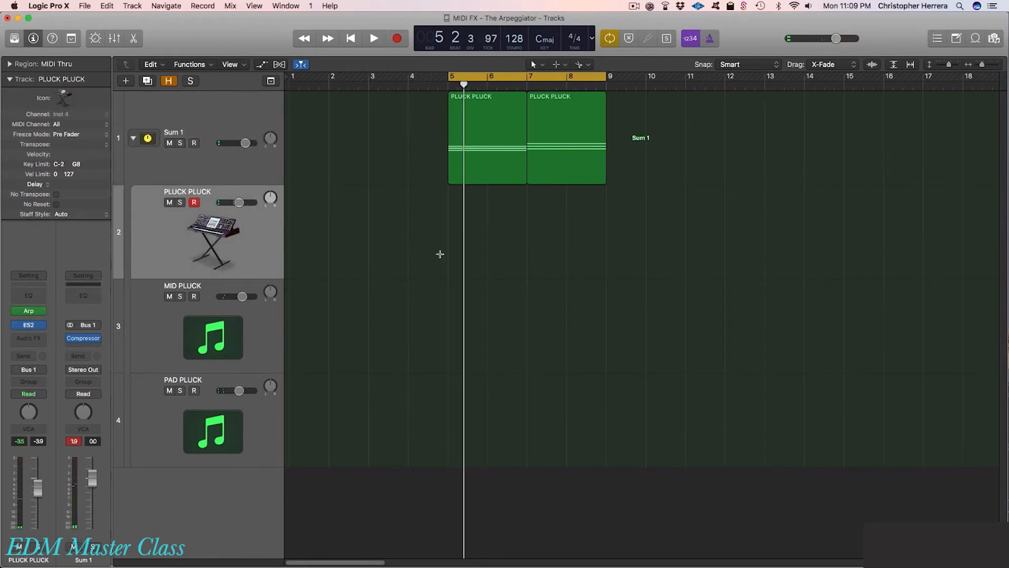
Collapse the Sum 1 stack to hide its subtracks and slightly reduce the track height.
{"action": "left_click", "coordinate": [134, 139]}
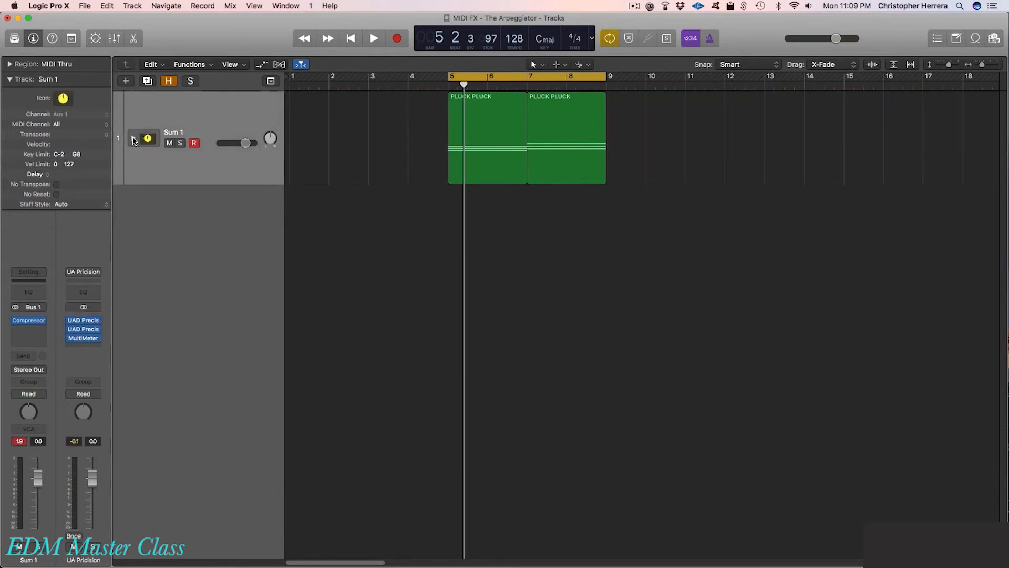
{"action": "left_click", "coordinate": [133, 139]}
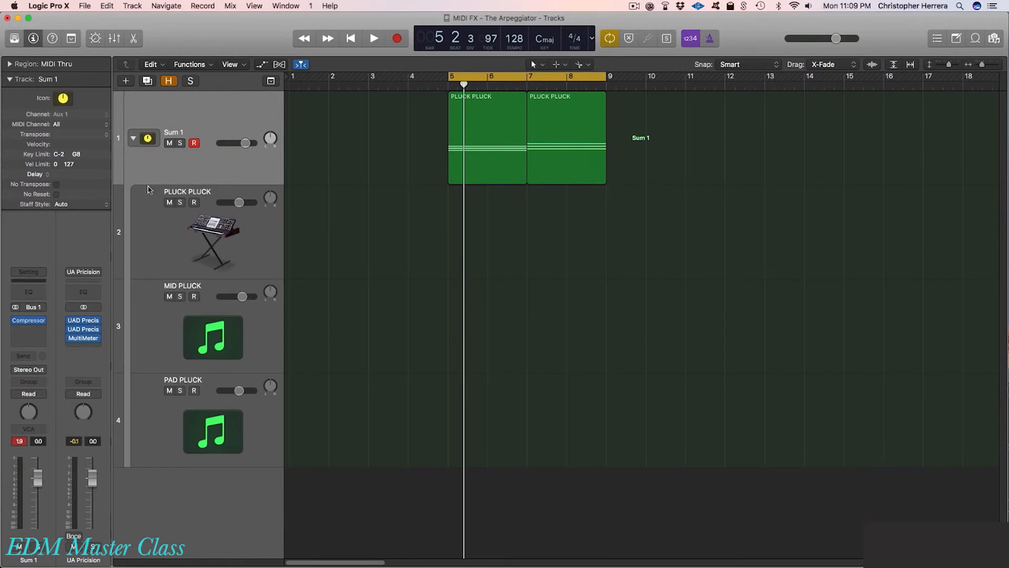
{"action": "key", "text": "Down"}
{"action": "key", "text": "Down"}
{"action": "left_click", "coordinate": [132, 139]}
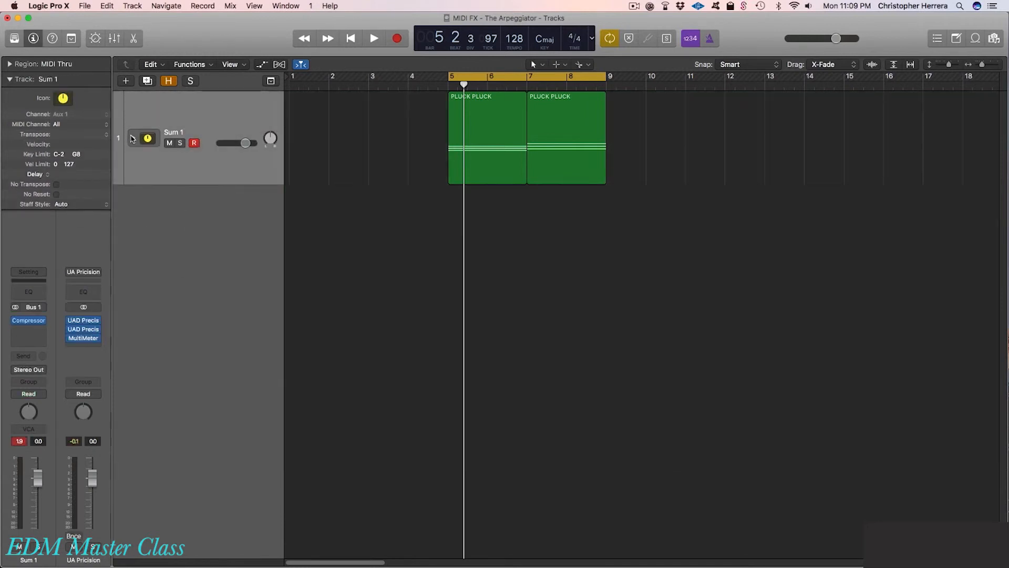
{"action": "key", "text": "super+Up"}
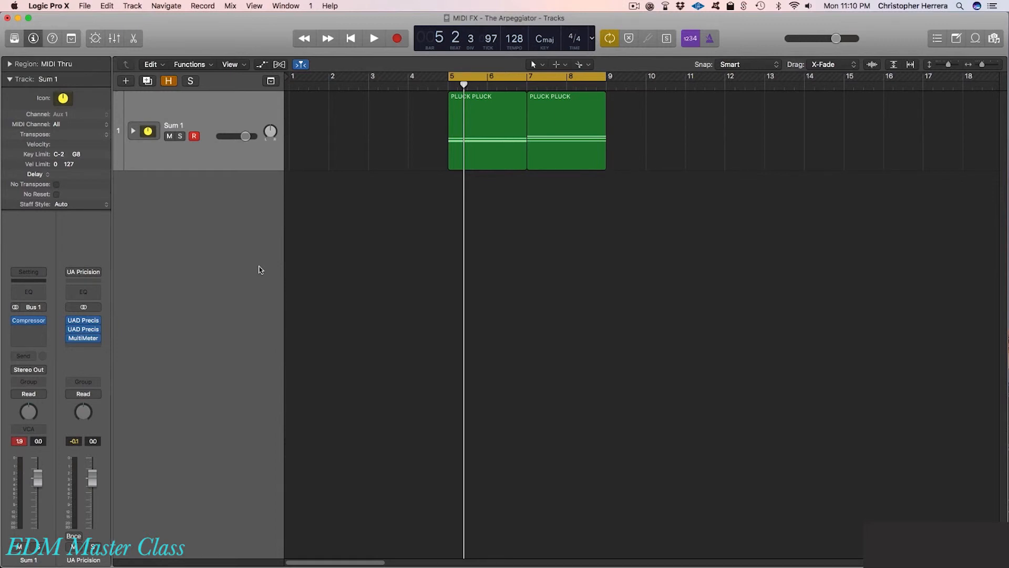
Bring back the hidden original PLUCK PLUCK, MID PLUCK and PAD PLUCK tracks and hide the Sum 1 stack.
{"action": "key", "text": "h"}
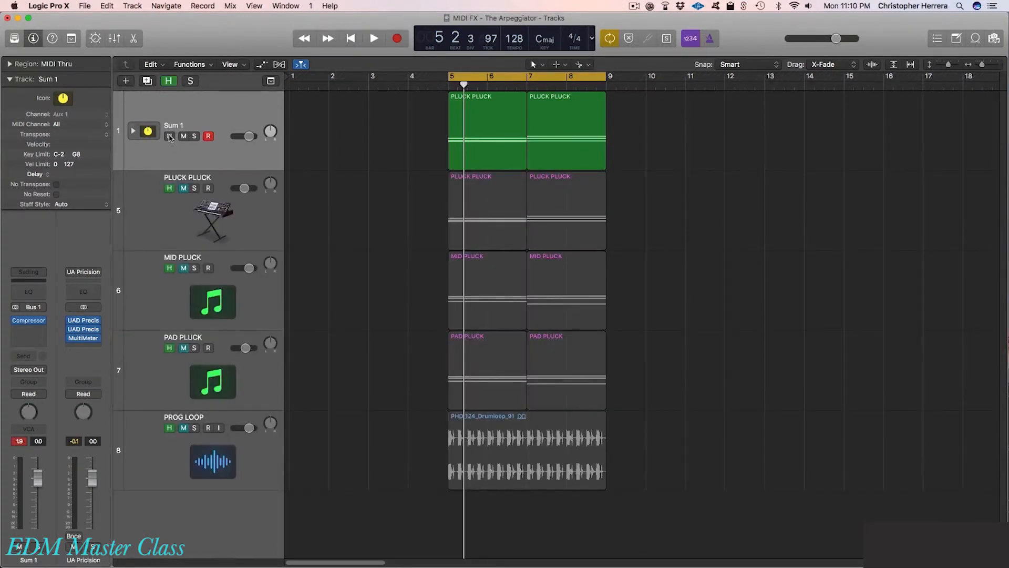
{"action": "left_click", "coordinate": [169, 188]}
{"action": "left_click", "coordinate": [170, 268]}
{"action": "left_click", "coordinate": [169, 348]}
{"action": "key", "text": "h"}
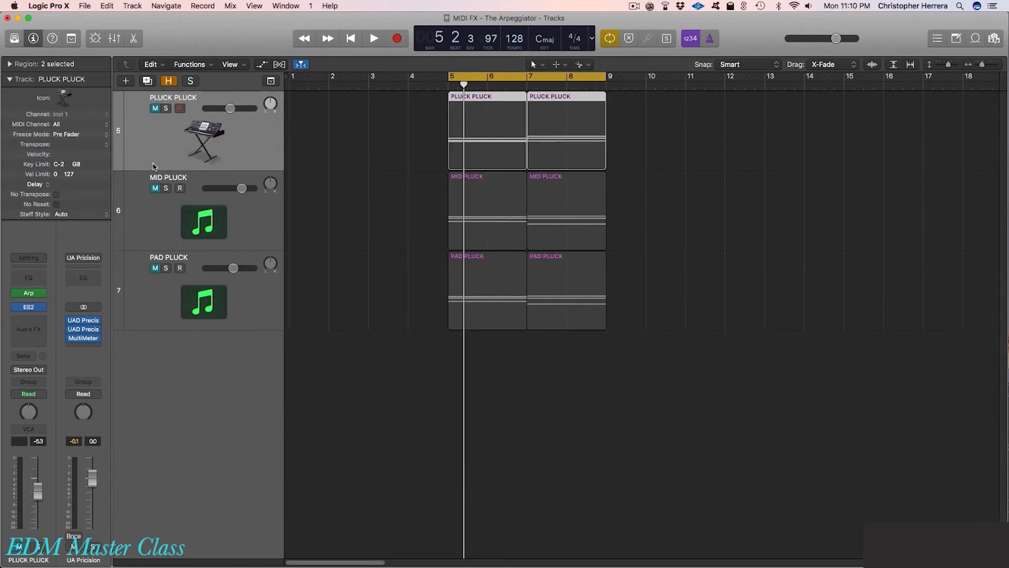
Unmute the original PLUCK PLUCK, MID PLUCK and PAD PLUCK tracks, keeping the Sum 1 stack and PROG LOOP hidden.
{"action": "key", "text": "h"}
{"action": "left_click", "coordinate": [184, 188]}
{"action": "left_click", "coordinate": [183, 268]}
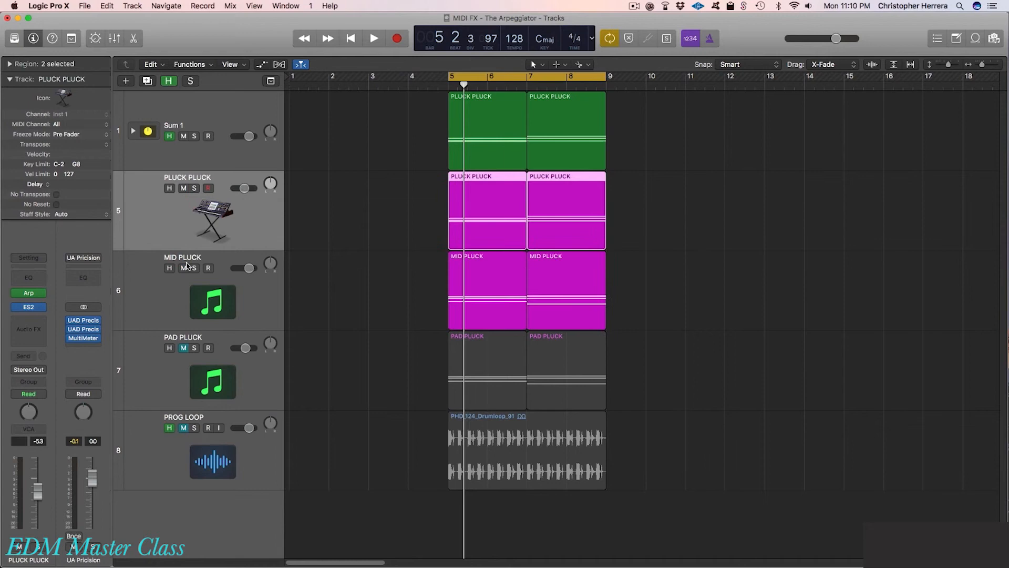
{"action": "left_click", "coordinate": [183, 348]}
{"action": "key", "text": "h"}
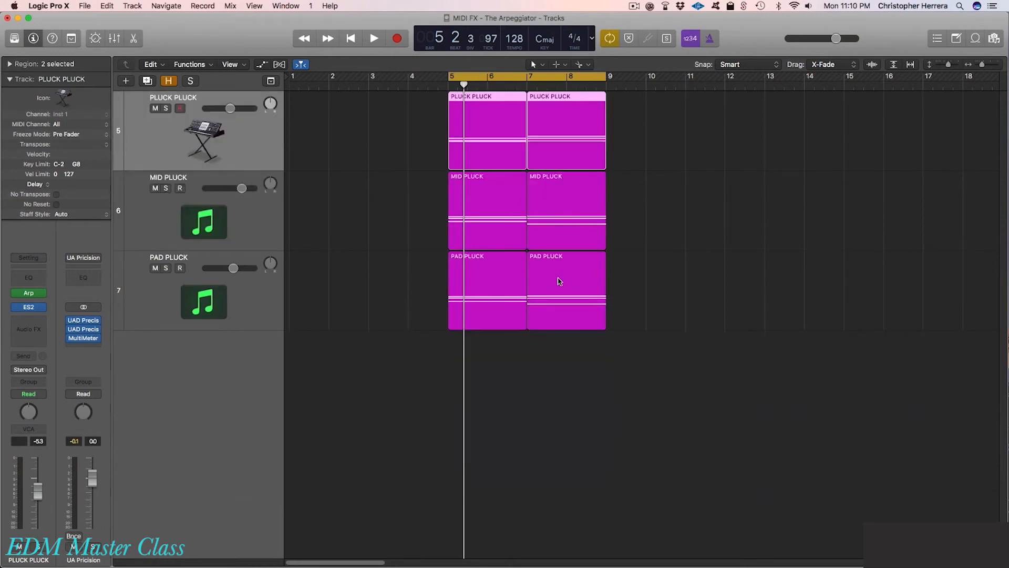
Select both regions on the PLUCK PLUCK track and open them in the Piano Roll.
{"action": "key", "text": "super+Right"}
{"action": "scroll", "coordinate": [524, 285], "scroll_direction": "left", "scroll_amount": 3}
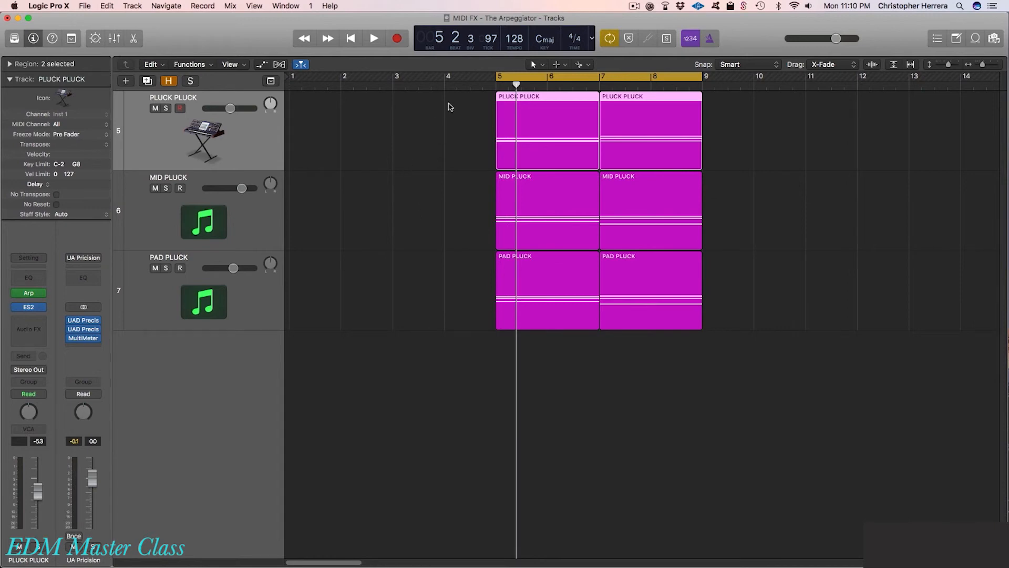
{"action": "left_click_drag", "start_coordinate": [450, 129], "coordinate": [652, 145]}
{"action": "left_click_drag", "start_coordinate": [436, 127], "coordinate": [692, 149]}
{"action": "left_click_drag", "start_coordinate": [406, 139], "coordinate": [704, 143]}
{"action": "key", "text": "Down"}
{"action": "left_click_drag", "start_coordinate": [459, 127], "coordinate": [727, 135]}
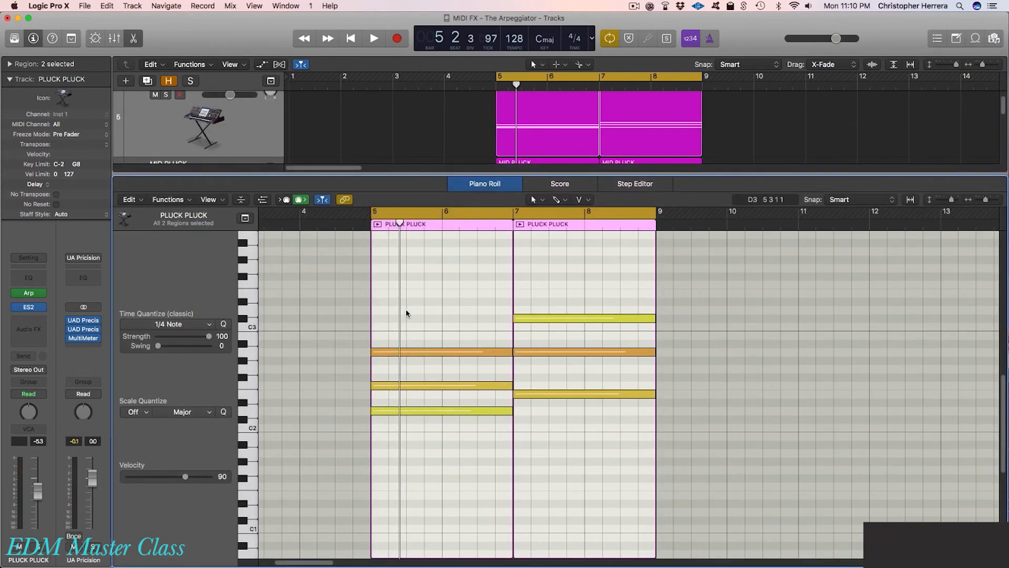
Select the notes of the first and second PLUCK PLUCK chords in turn to inspect them, and close the Piano Roll.
{"action": "left_click_drag", "start_coordinate": [406, 310], "coordinate": [428, 441]}
{"action": "left_click_drag", "start_coordinate": [611, 258], "coordinate": [517, 405]}
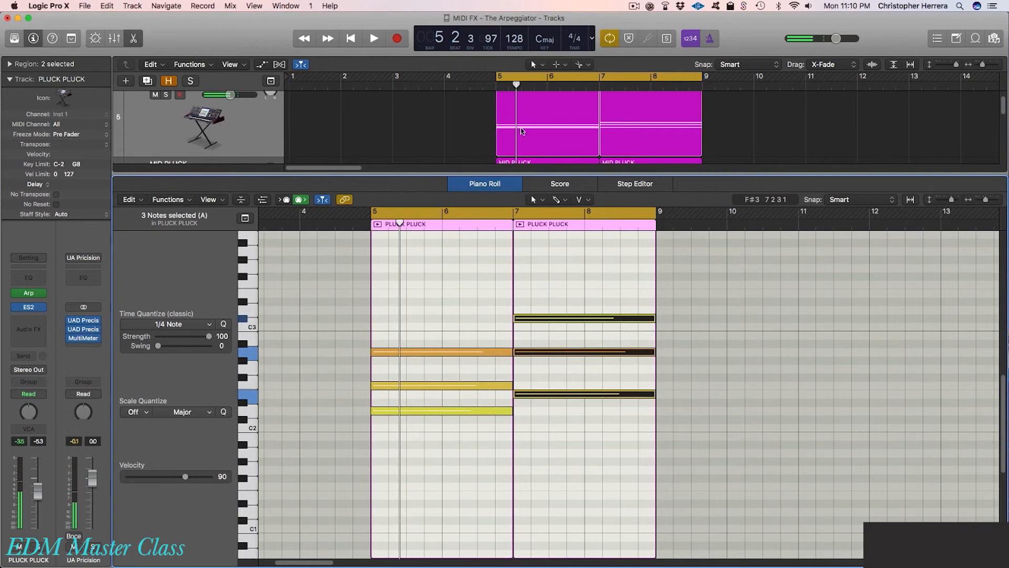
{"action": "key", "text": "p"}
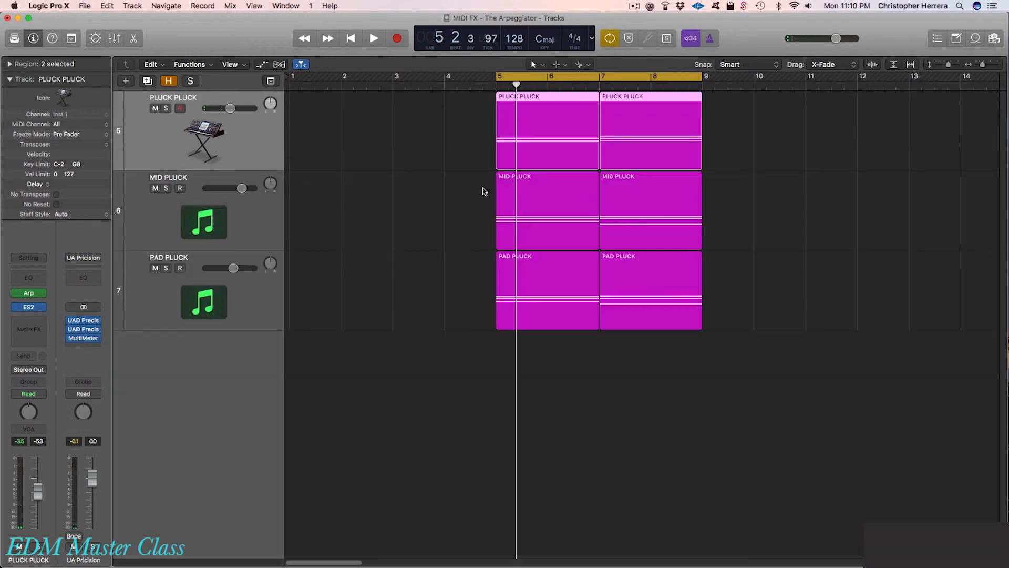
Select both regions on the MID PLUCK track and open them in the Piano Roll.
{"action": "left_click_drag", "start_coordinate": [429, 208], "coordinate": [657, 218]}
{"action": "key", "text": "p"}
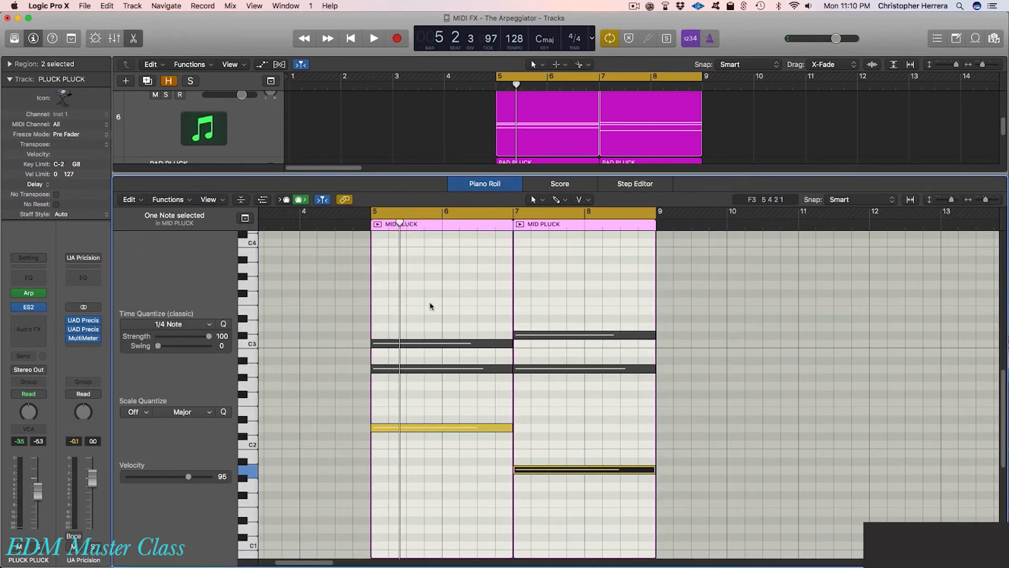
Select the notes of the first and second MID PLUCK chords in turn to inspect them, and close the Piano Roll.
{"action": "left_click_drag", "start_coordinate": [429, 301], "coordinate": [495, 411]}
{"action": "left_click_drag", "start_coordinate": [583, 302], "coordinate": [523, 416]}
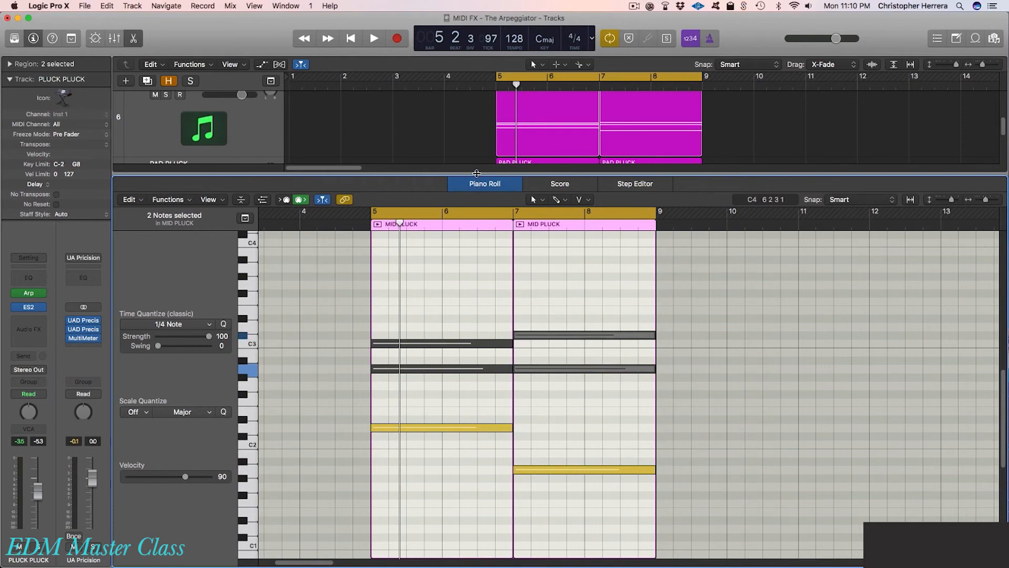
{"action": "key", "text": "p"}
Open both PAD PLUCK regions in the Piano Roll, select each chord's notes to inspect them, and close the editor.
{"action": "left_click_drag", "start_coordinate": [452, 303], "coordinate": [530, 284]}
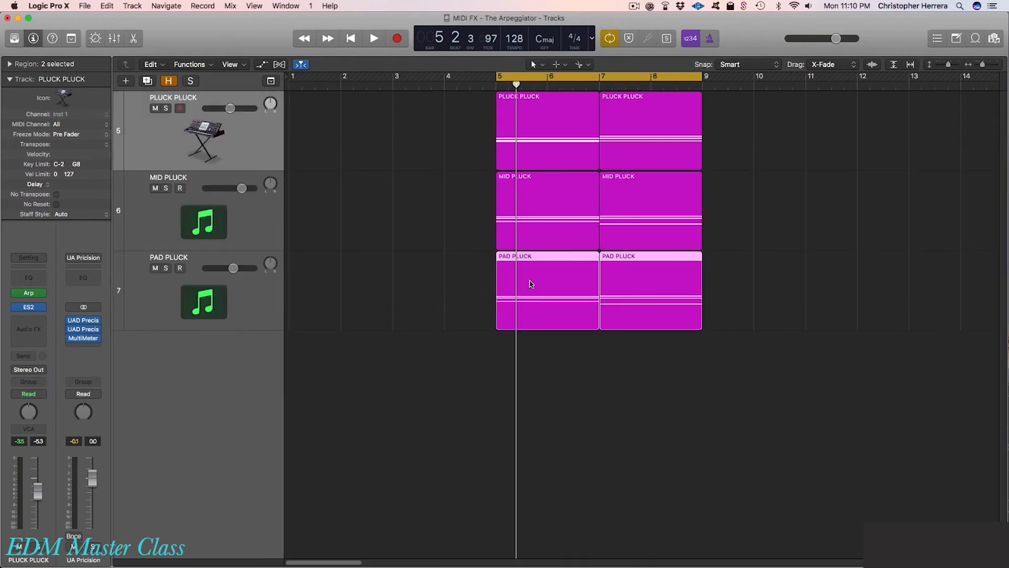
{"action": "key", "text": "p"}
{"action": "left_click_drag", "start_coordinate": [435, 296], "coordinate": [474, 413]}
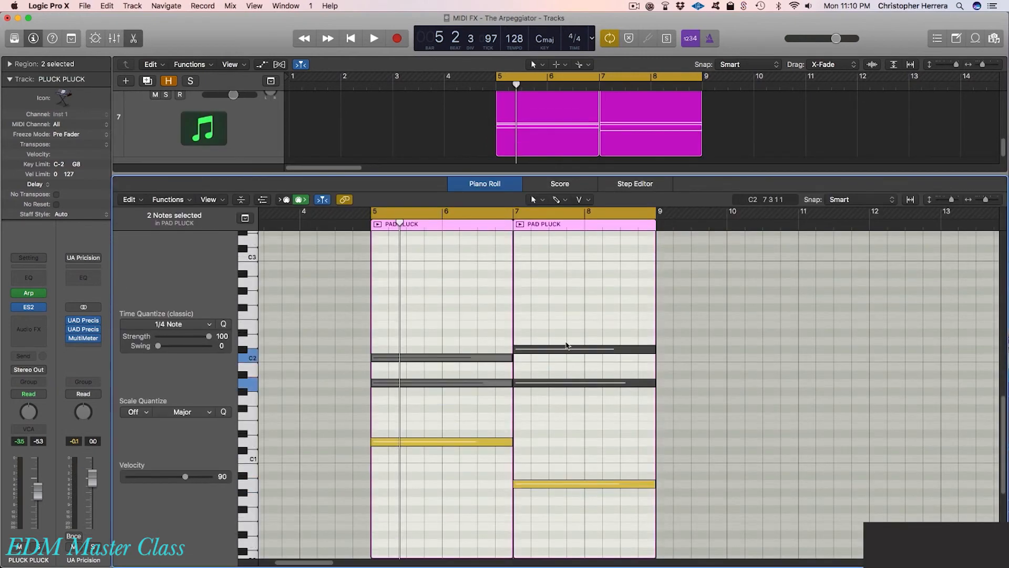
{"action": "left_click_drag", "start_coordinate": [580, 336], "coordinate": [566, 391]}
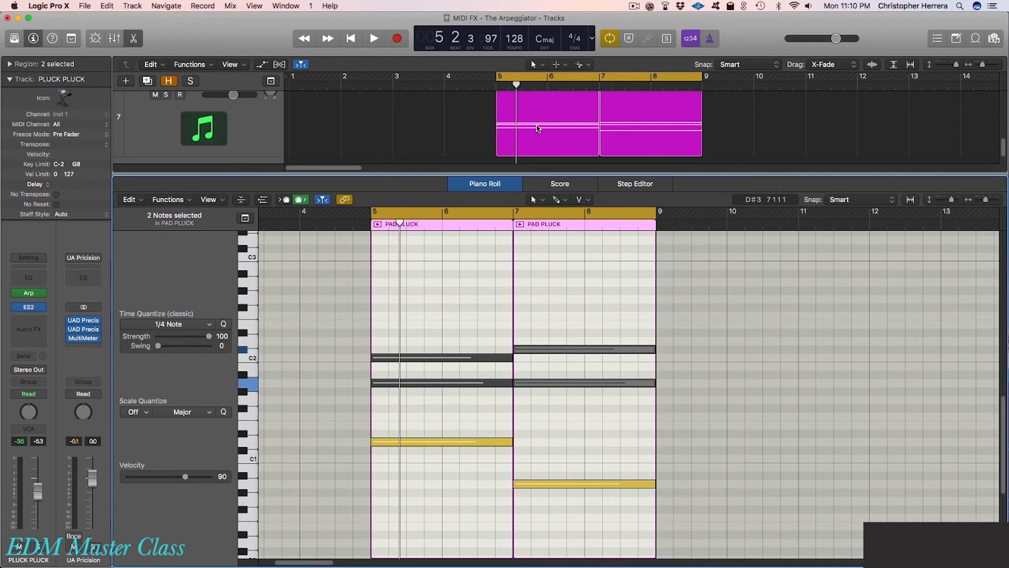
{"action": "key", "text": "p"}
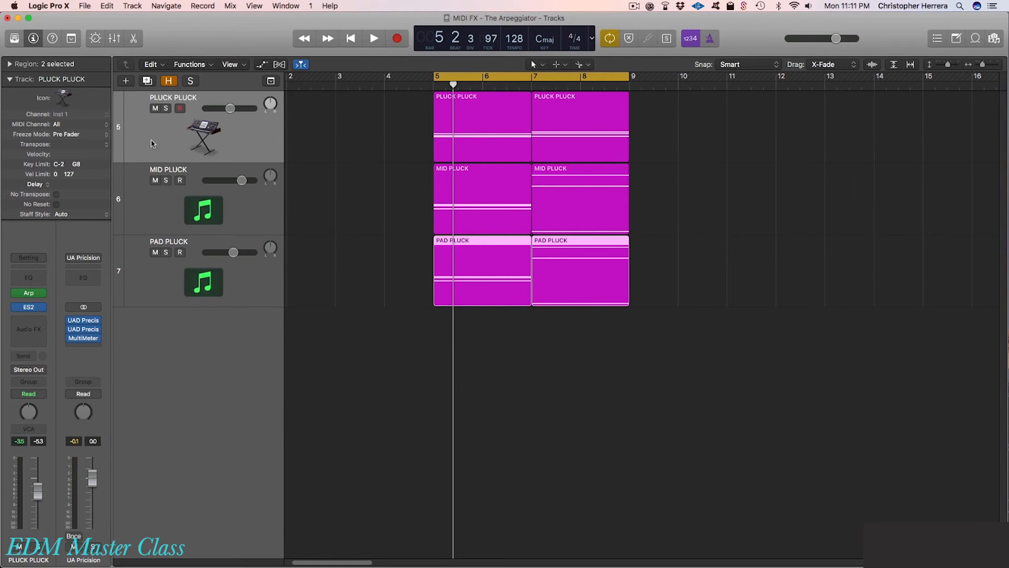
Solo and play the PLUCK PLUCK track, switch the solo to MID PLUCK during playback, and stop.
{"action": "left_click", "coordinate": [165, 108]}
{"action": "key", "text": "space"}
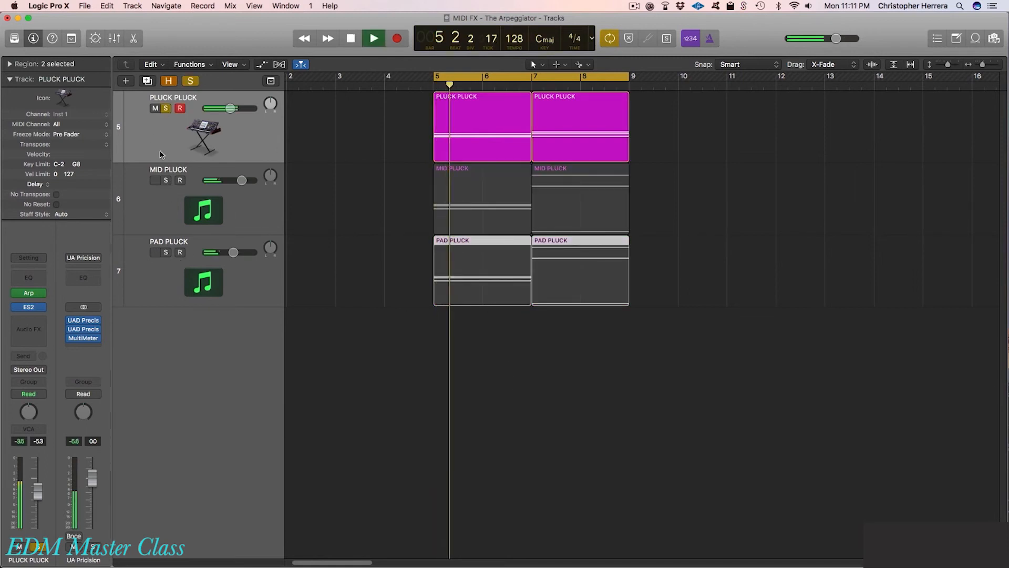
{"action": "left_click", "coordinate": [166, 180]}
{"action": "left_click", "coordinate": [164, 221]}
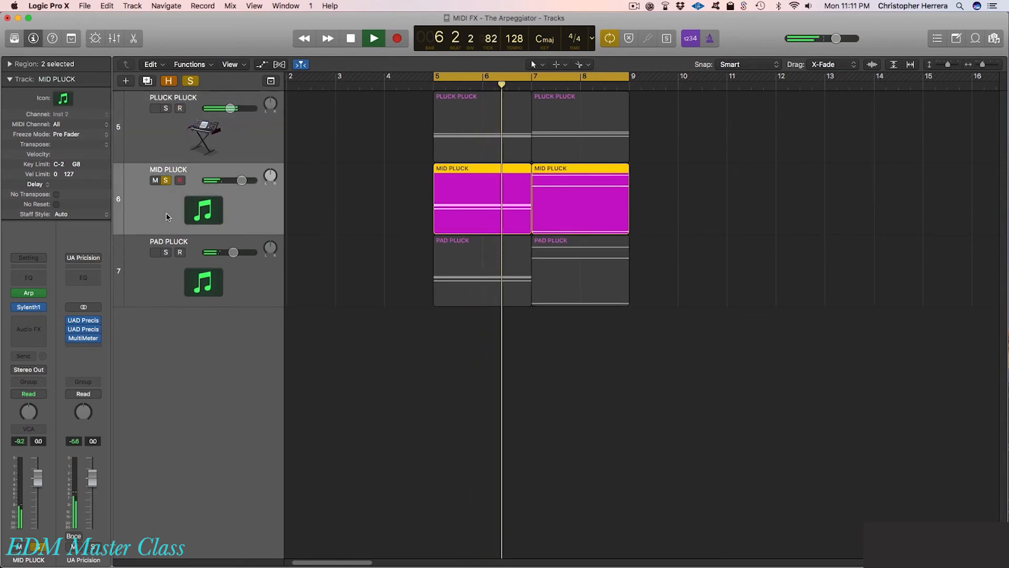
{"action": "key", "text": "space"}
Solo PAD PLUCK alone and play it, clear the solo, and play all three pluck tracks together.
{"action": "left_click", "coordinate": [166, 252]}
{"action": "left_click", "coordinate": [166, 252]}
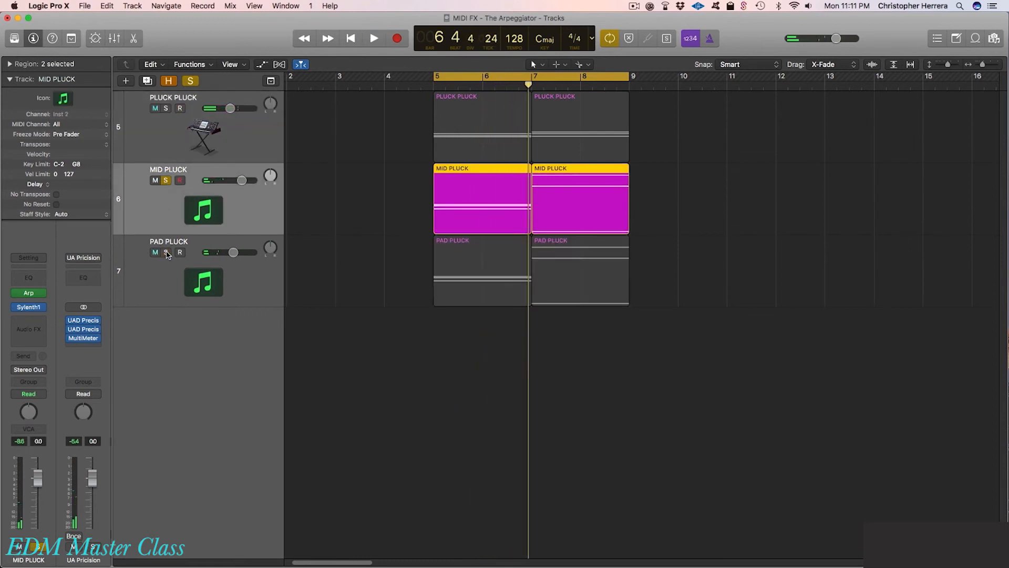
{"action": "left_click", "coordinate": [167, 252], "text": "alt"}
{"action": "key", "text": "space"}
{"action": "left_click", "coordinate": [166, 252]}
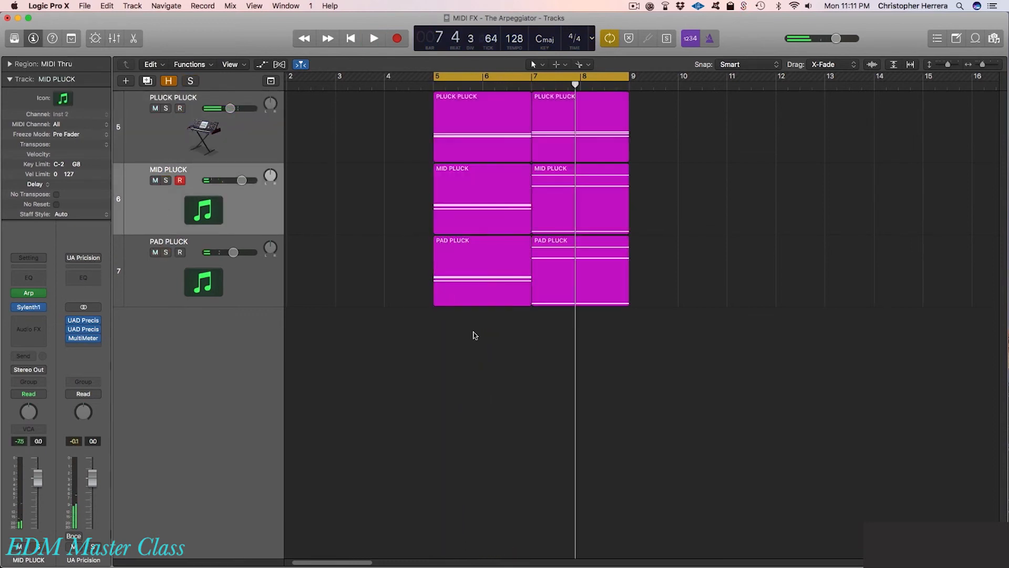
{"action": "key", "text": "space"}
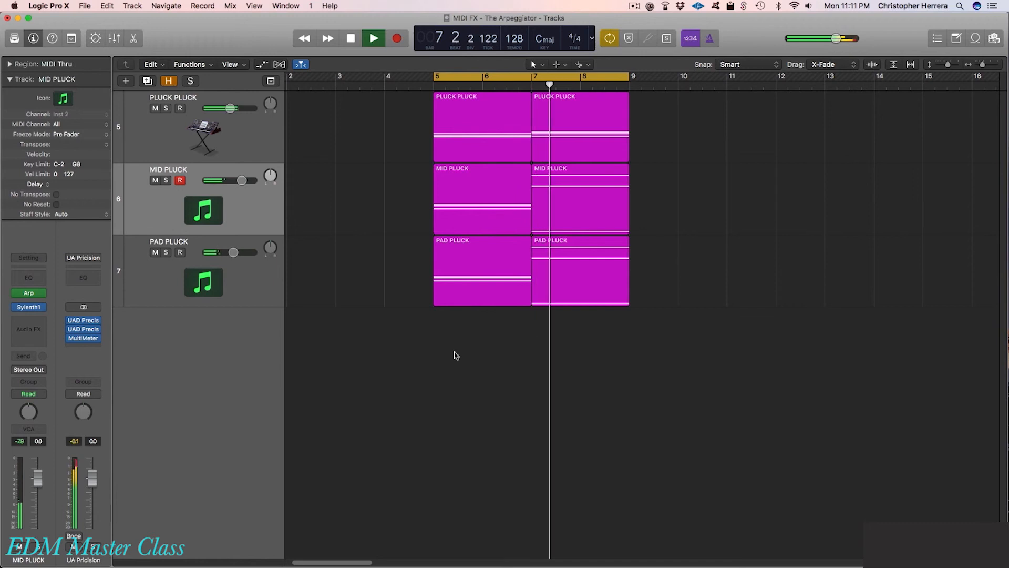
{"action": "key", "text": "space"}
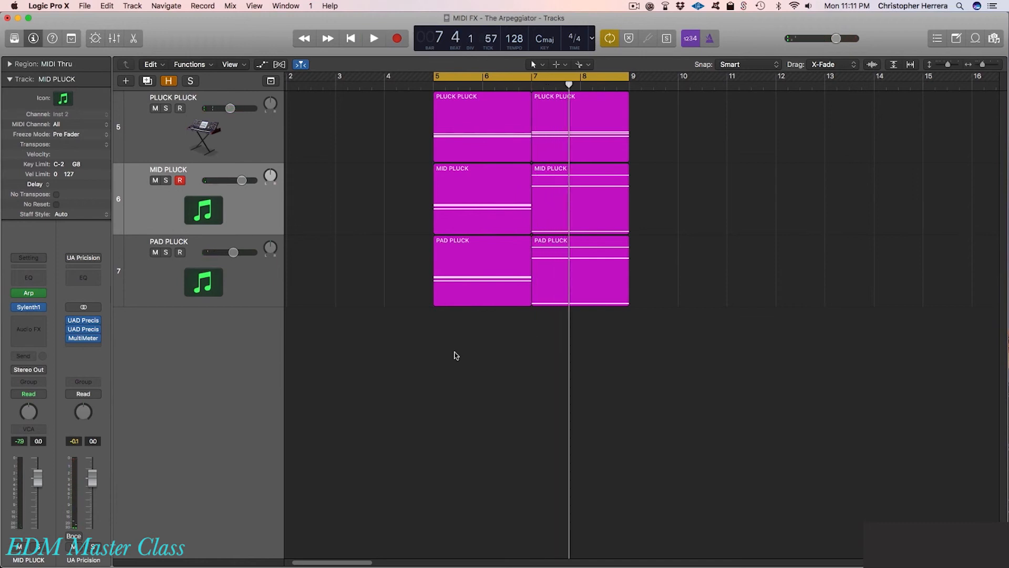
Restore the PROG LOOP track by taking it off the hidden tracks and unmuting it, keeping the Sum 1 stack hidden.
{"action": "key", "text": "h"}
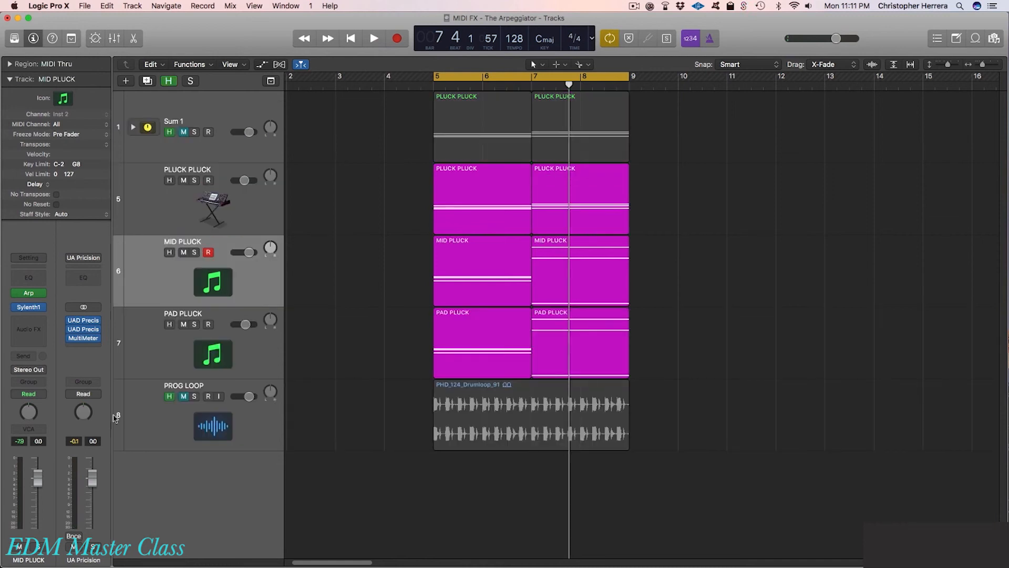
{"action": "left_click", "coordinate": [170, 397]}
{"action": "left_click", "coordinate": [183, 397]}
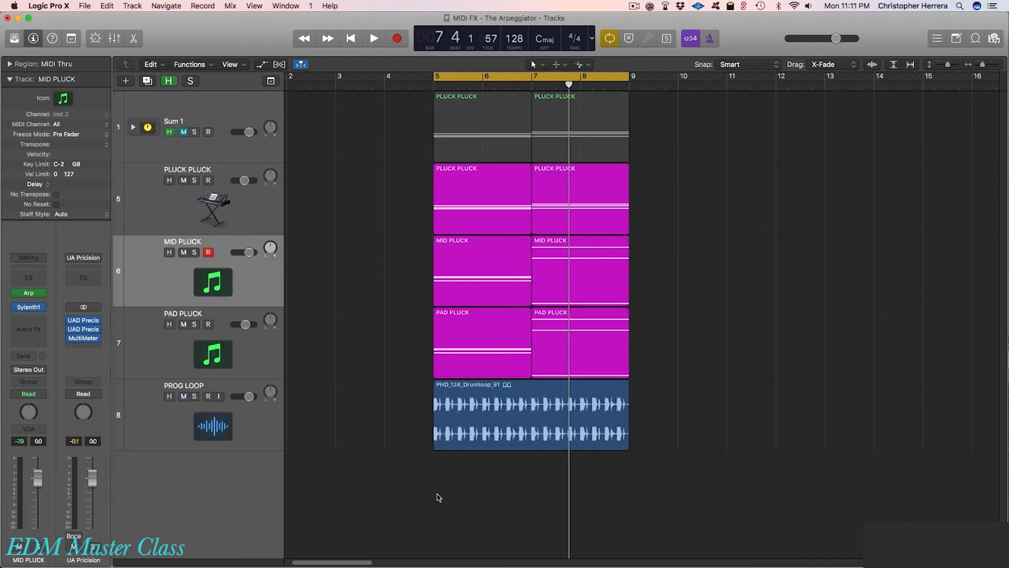
{"action": "key", "text": "h"}
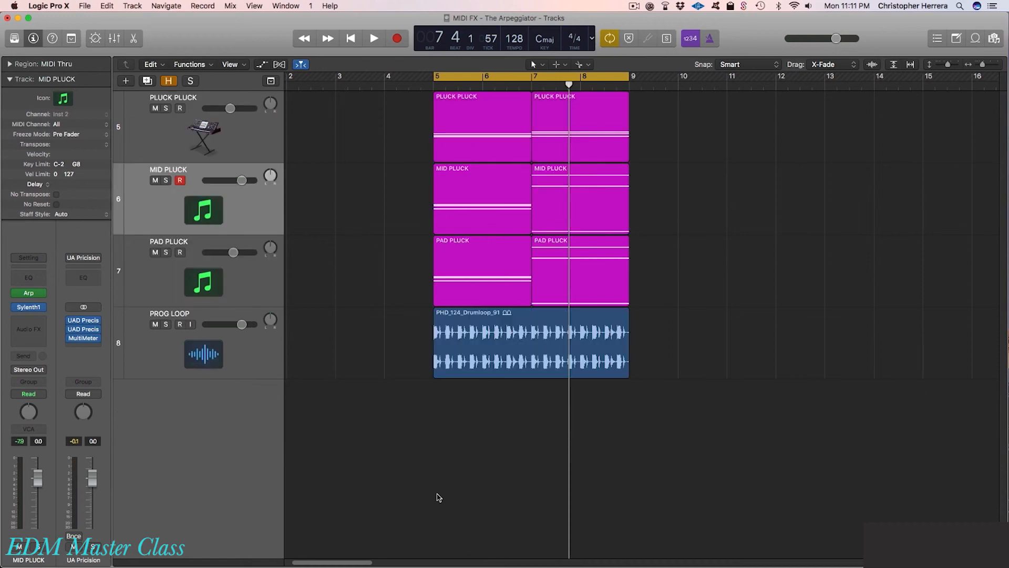
During playback, set PLUCK PLUCK to -5.9 dB, MID PLUCK to -1.3 dB, PAD PLUCK to -10.8 dB and PROG LOOP to -0.7 dB.
{"action": "key", "text": "space"}
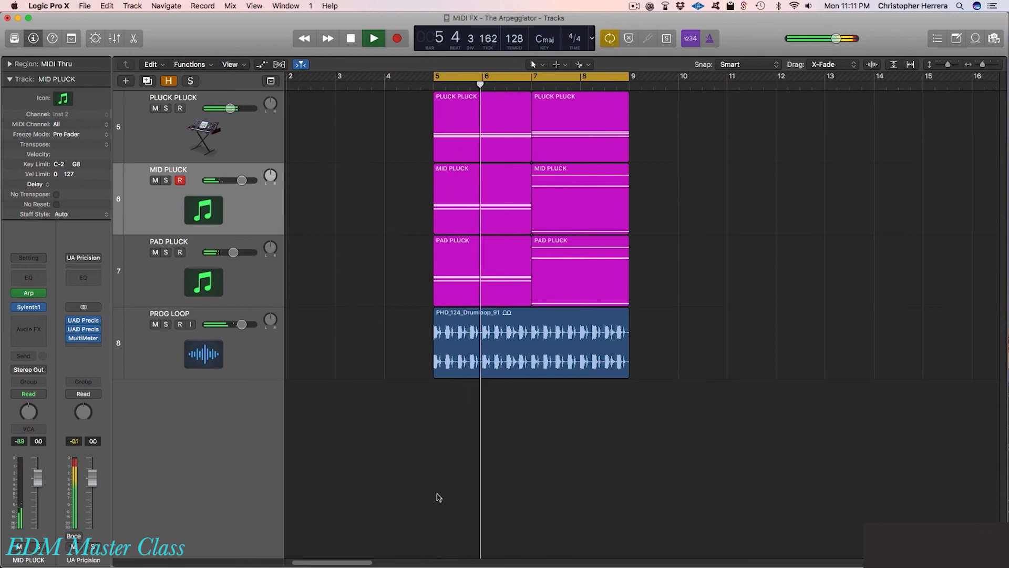
{"action": "left_click", "coordinate": [282, 273]}
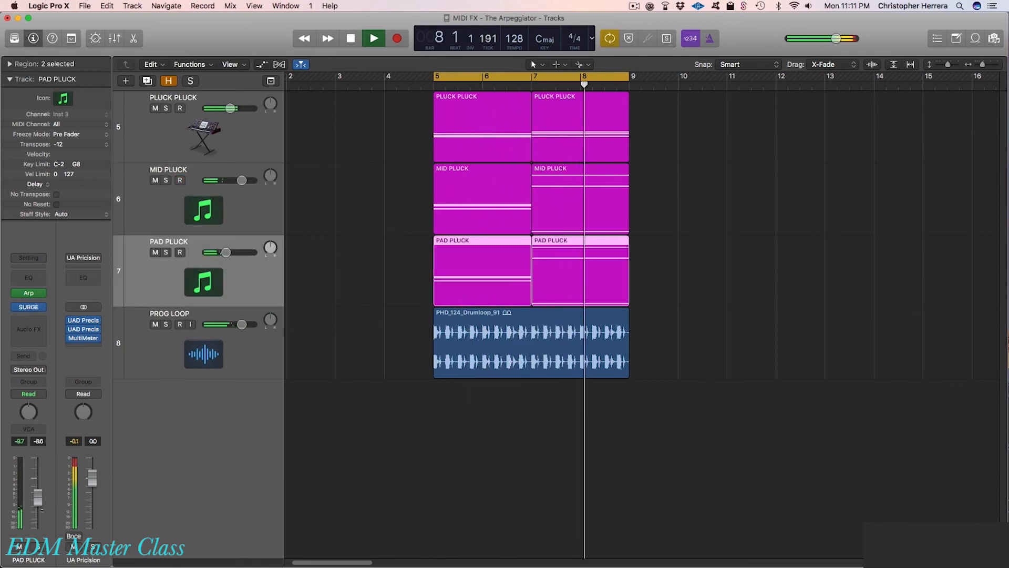
{"action": "key", "text": "x"}
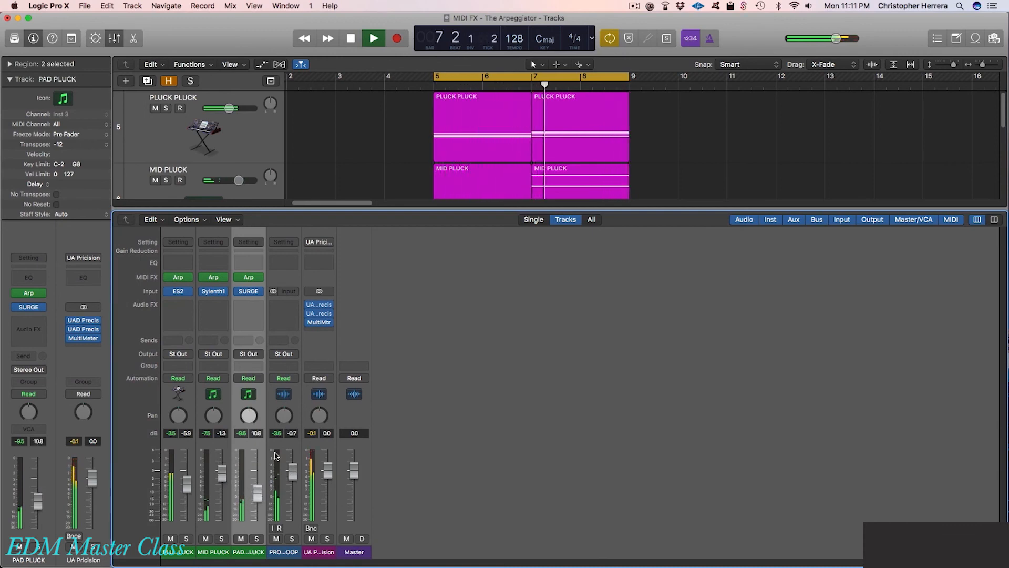
{"action": "left_click_drag", "start_coordinate": [549, 211], "coordinate": [550, 219]}
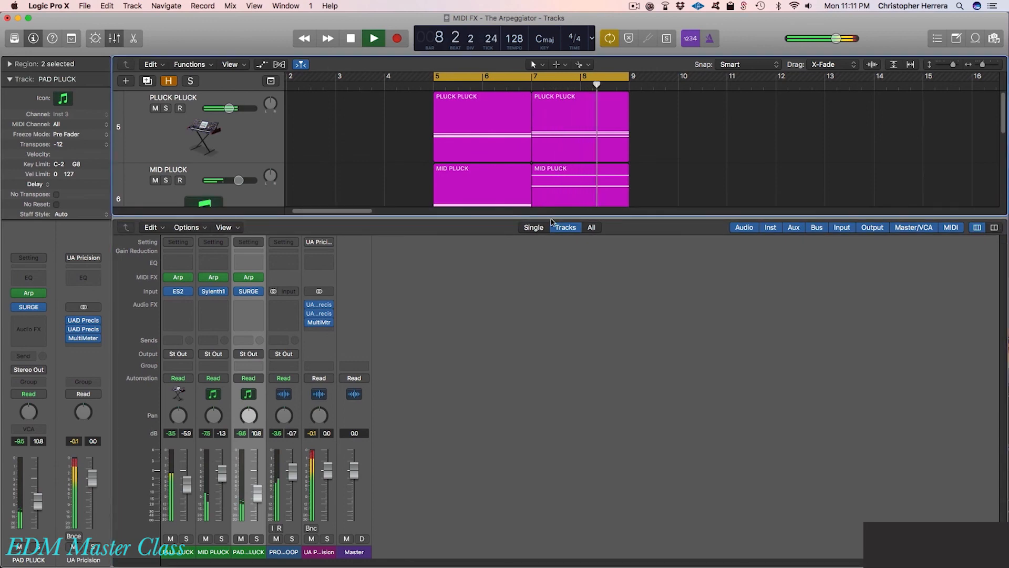
{"action": "key", "text": "x"}
{"action": "left_click", "coordinate": [665, 241]}
{"action": "key", "text": "space"}
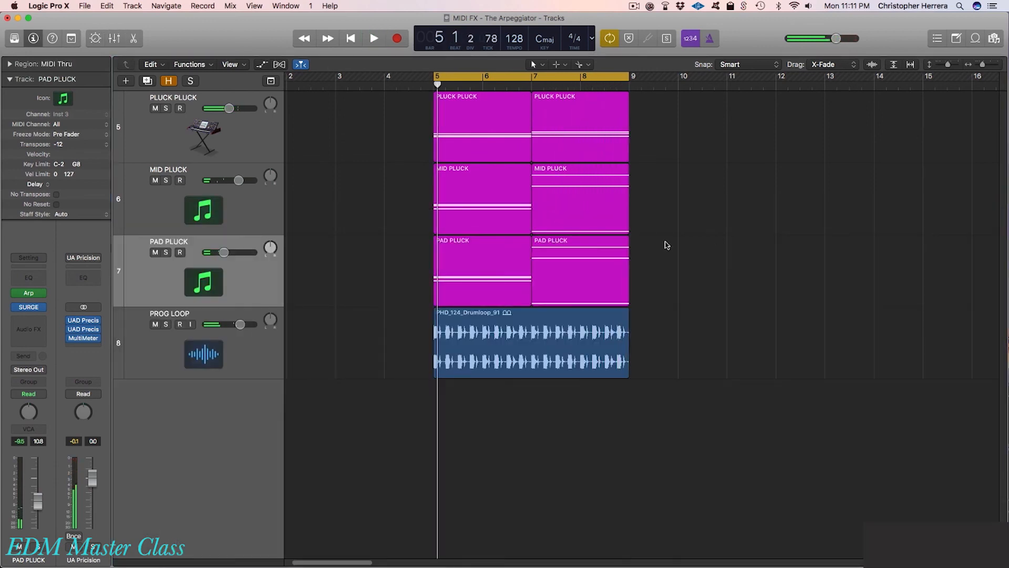